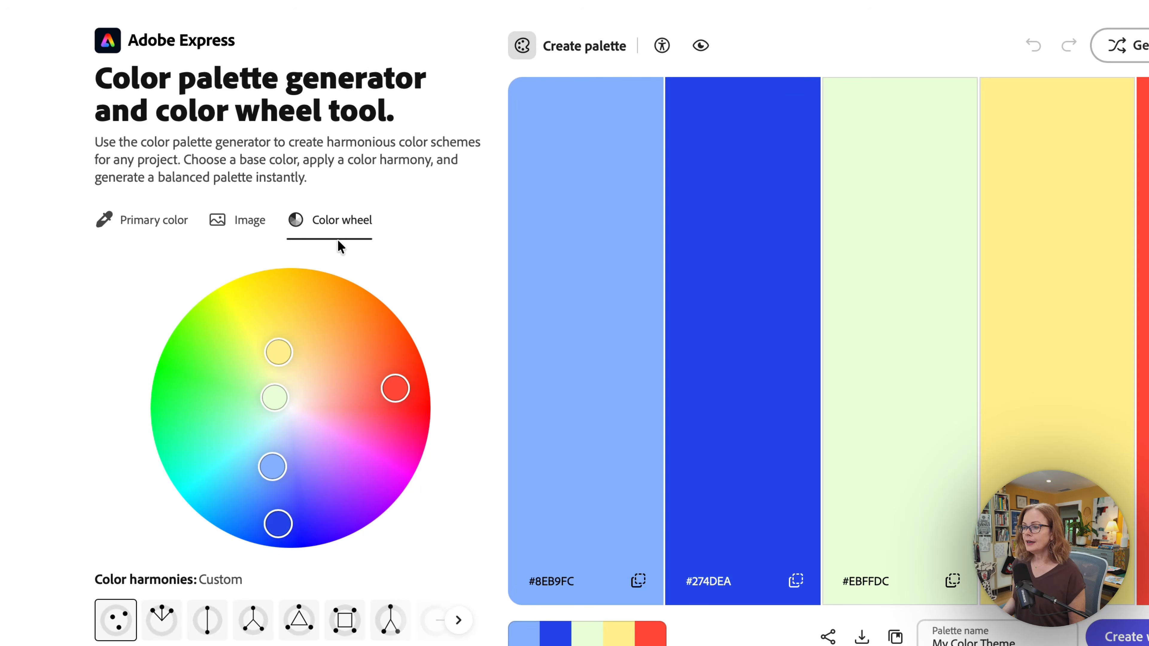
Preview the image and base-colour palette modes, then return to the colour wheel view
left_click(247, 233)
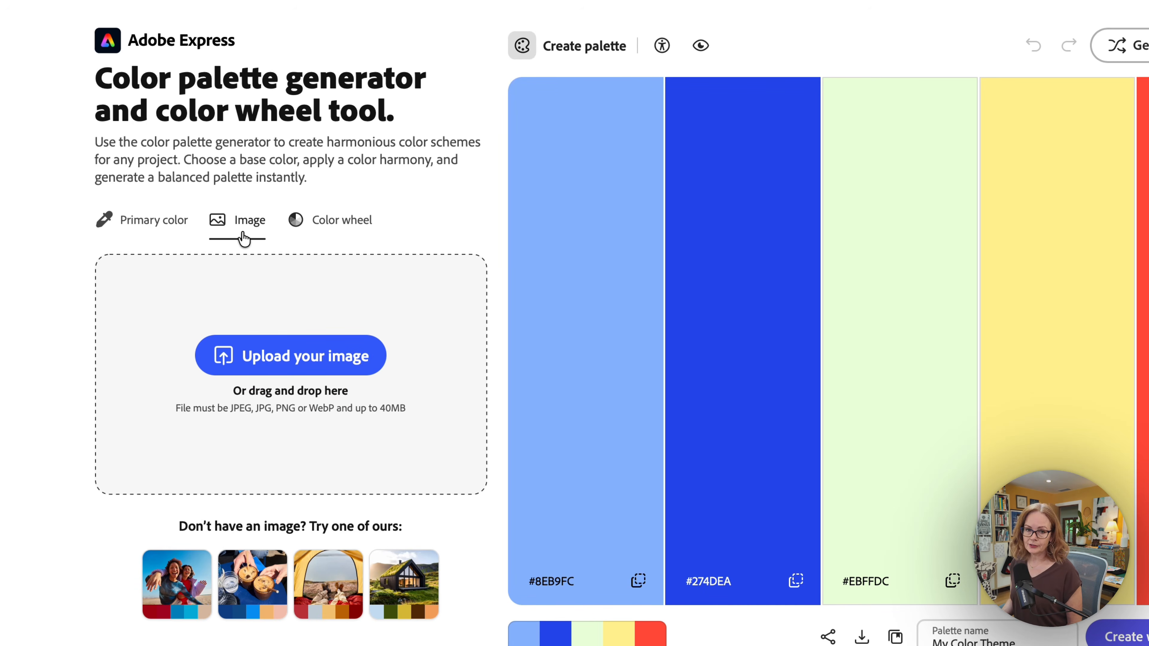
left_click(163, 227)
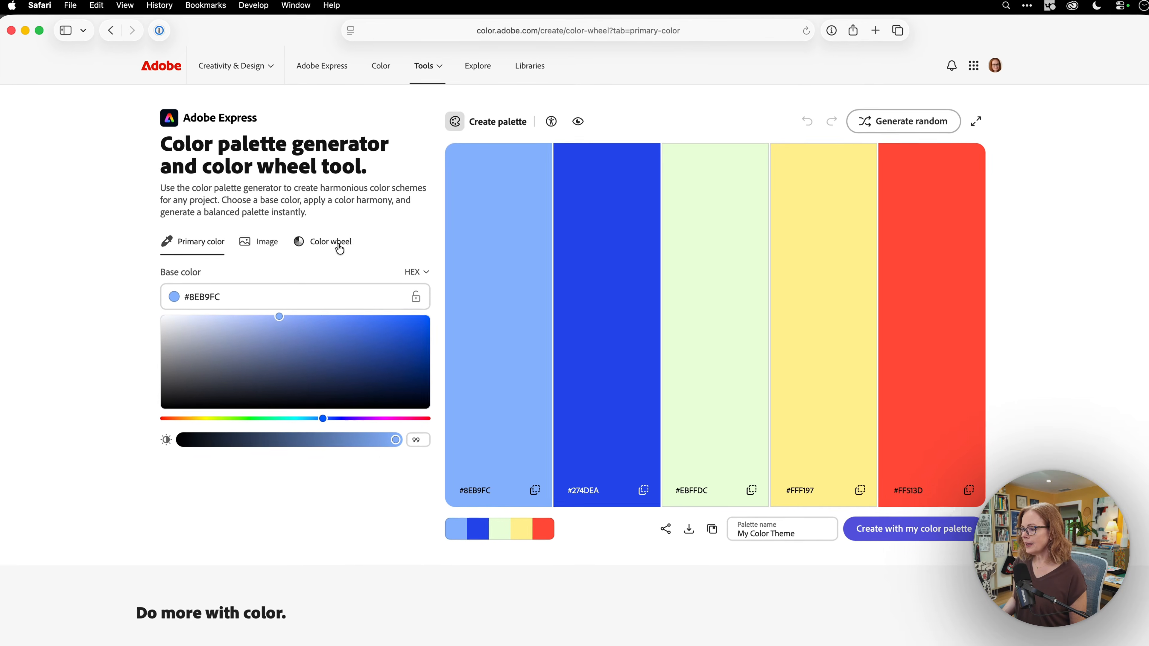
left_click(339, 244)
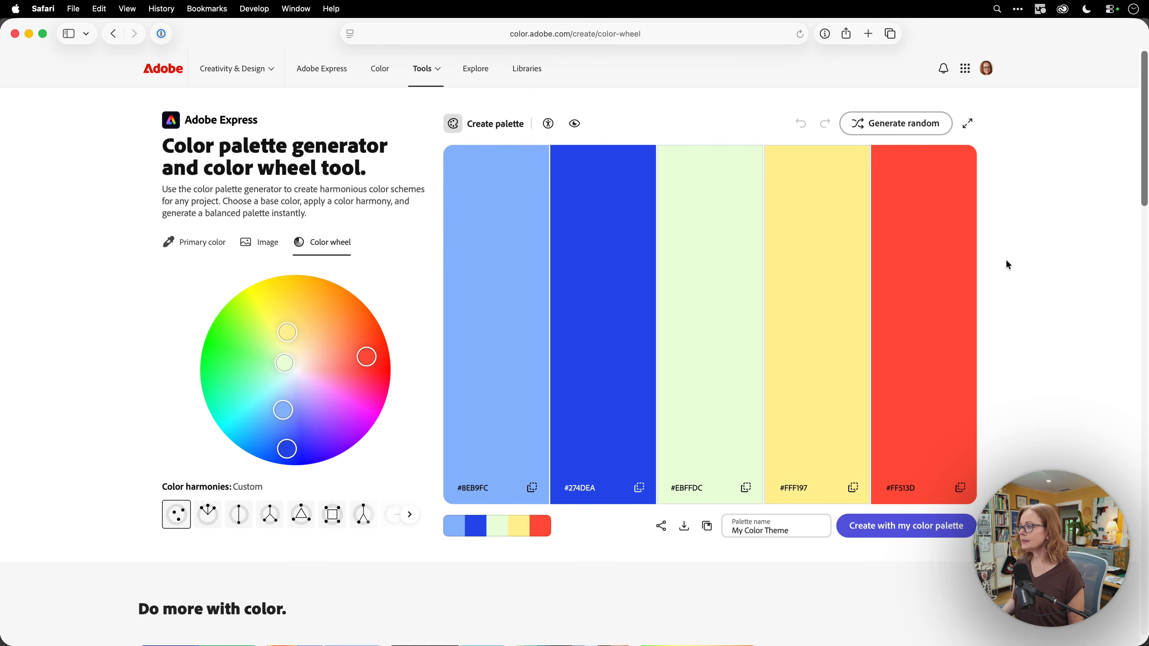
Generate several random palettes, then lock the yellow and pink colours
left_click(895, 131)
left_click(894, 132)
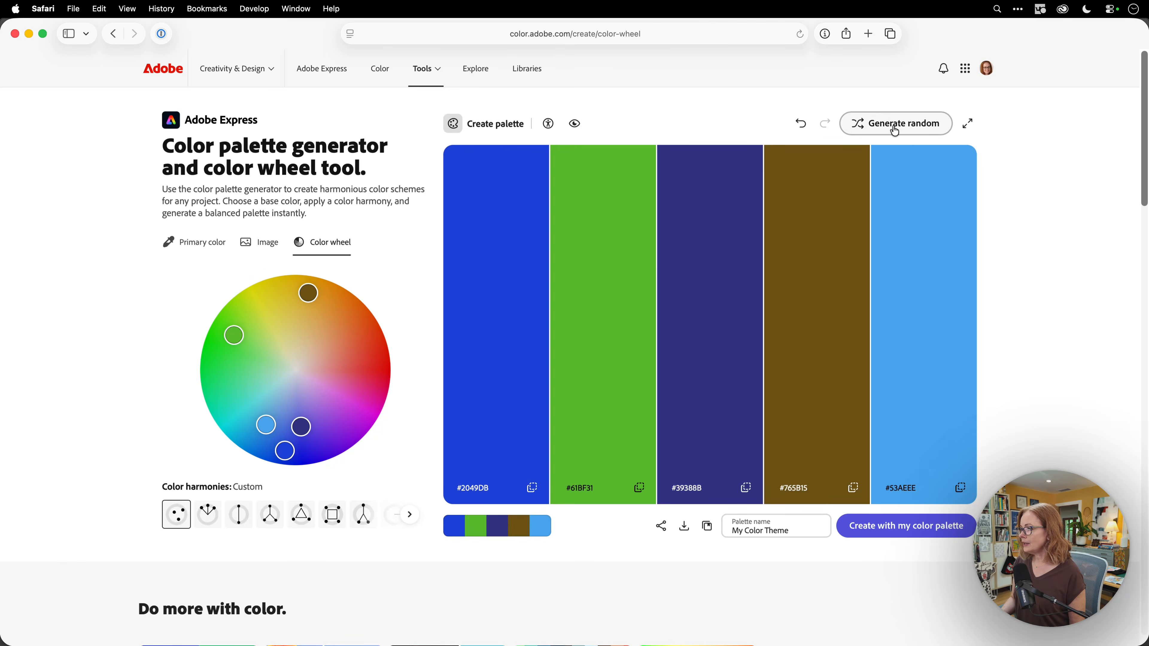
left_click(894, 131)
left_click(895, 131)
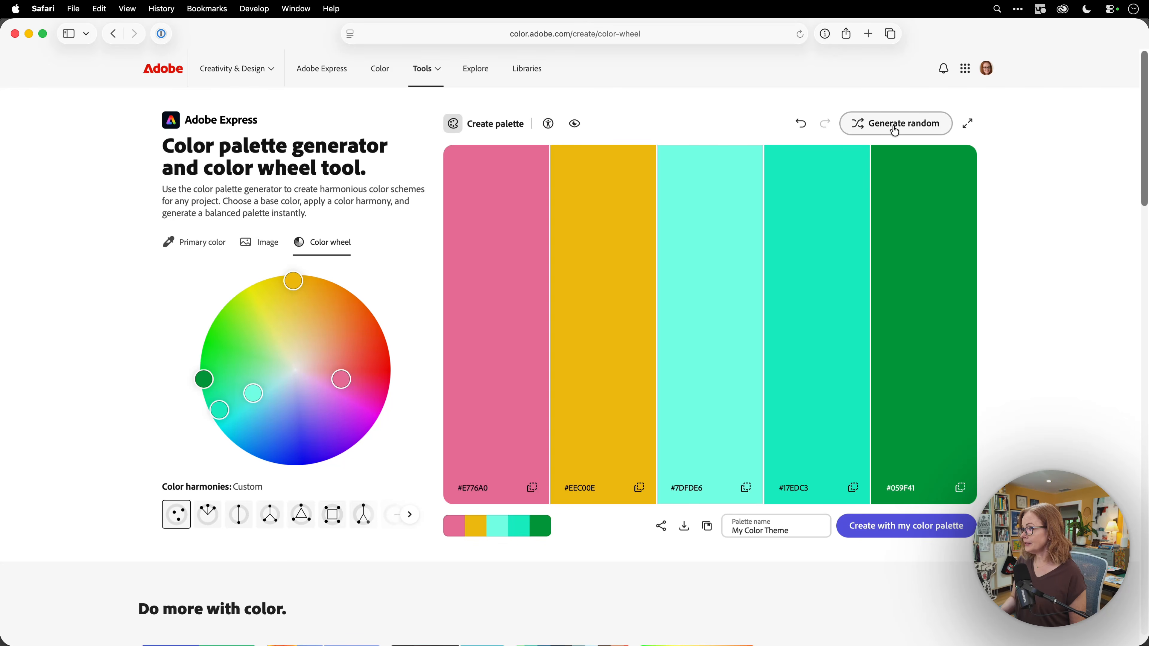
mouse_move(622, 185)
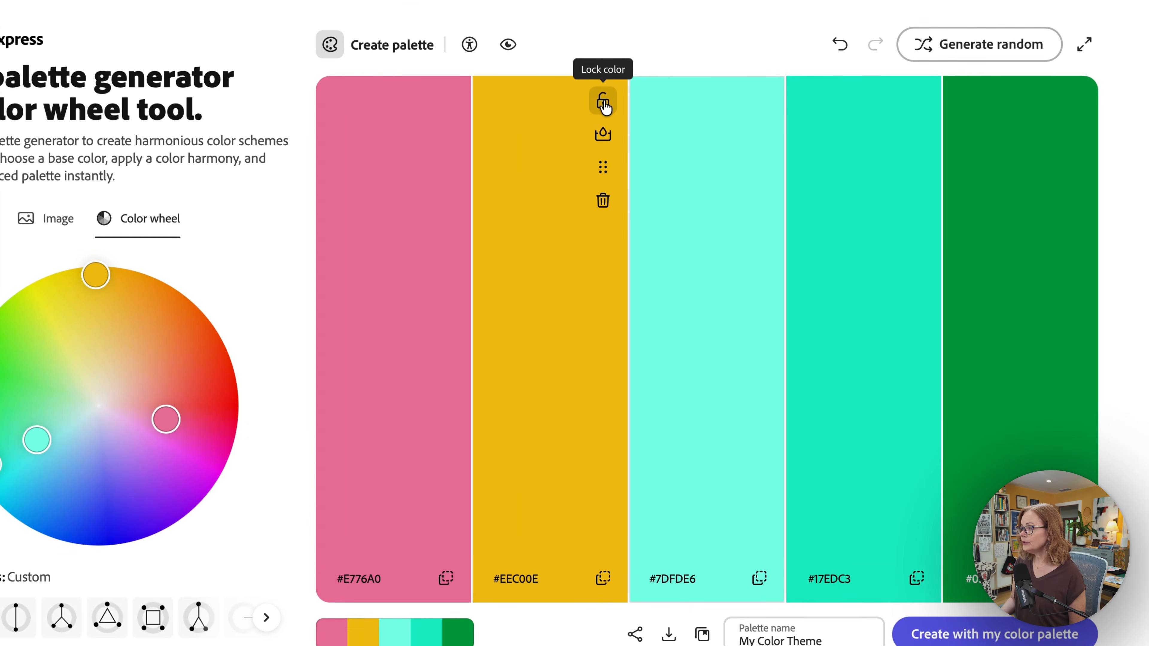
left_click(639, 163)
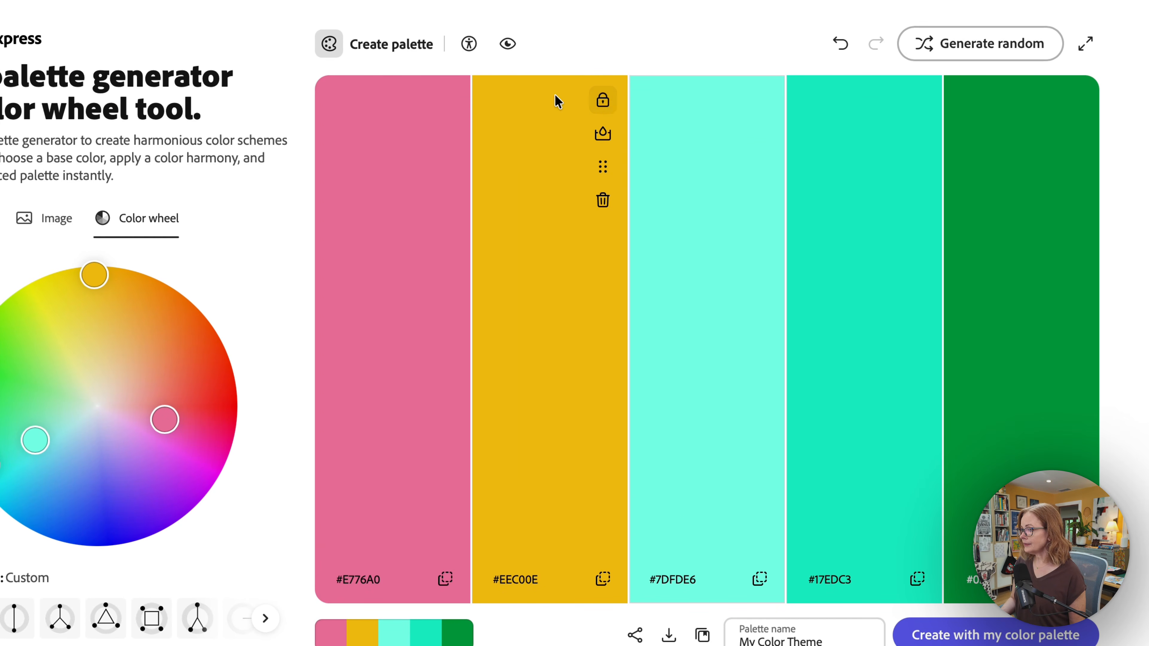
left_click(446, 103)
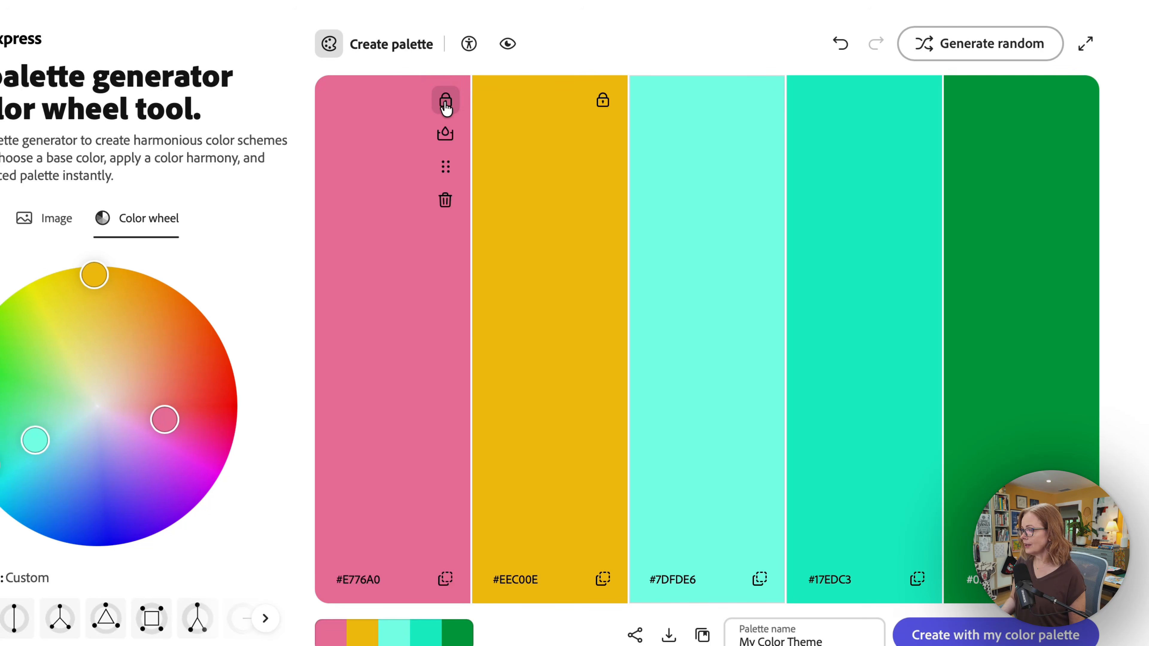
Regenerate the unlocked colours, then lock blue #0C3AC2 and teal #379DA7
left_click(1002, 45)
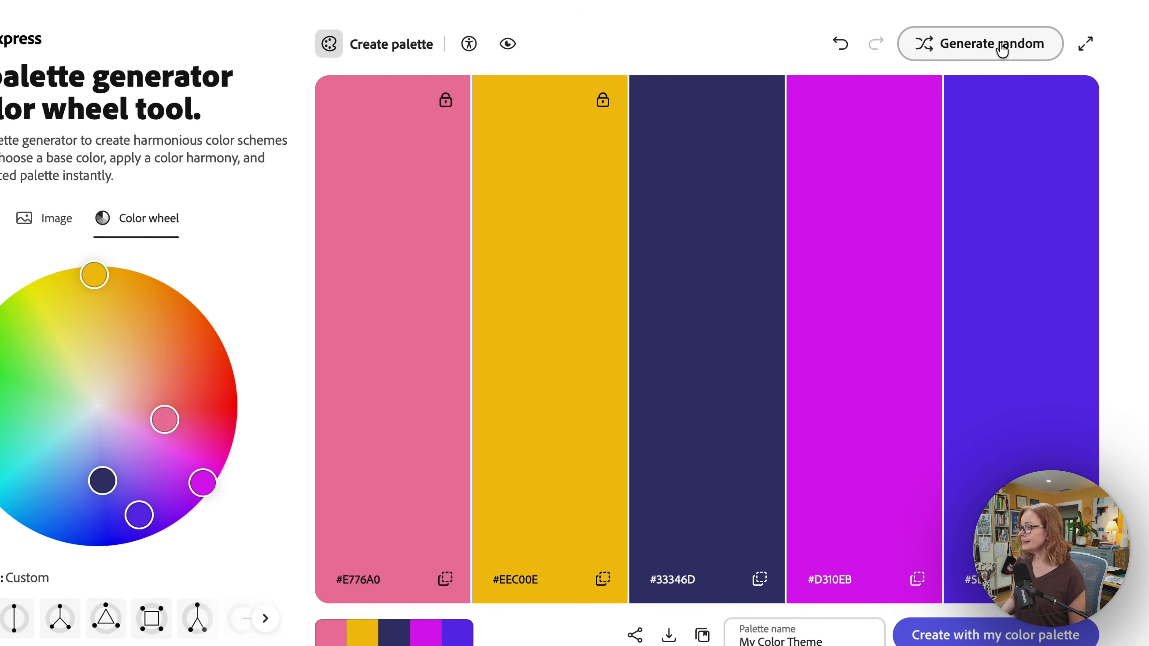
left_click(1002, 45)
left_click(1002, 45)
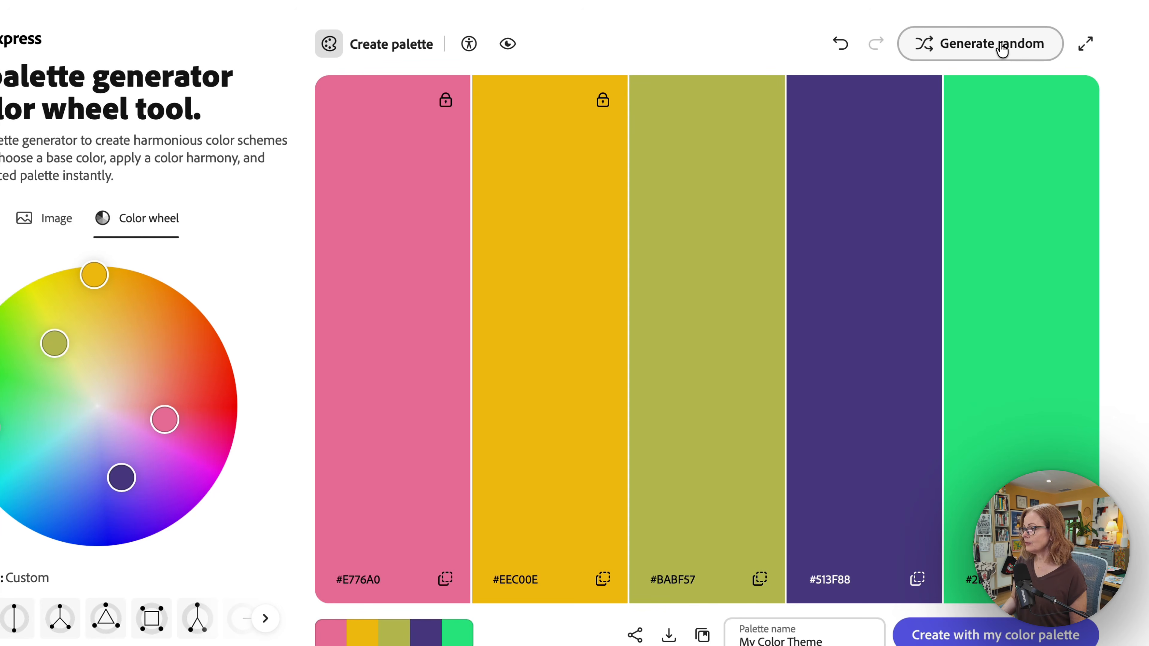
left_click(1002, 45)
left_click(1002, 45)
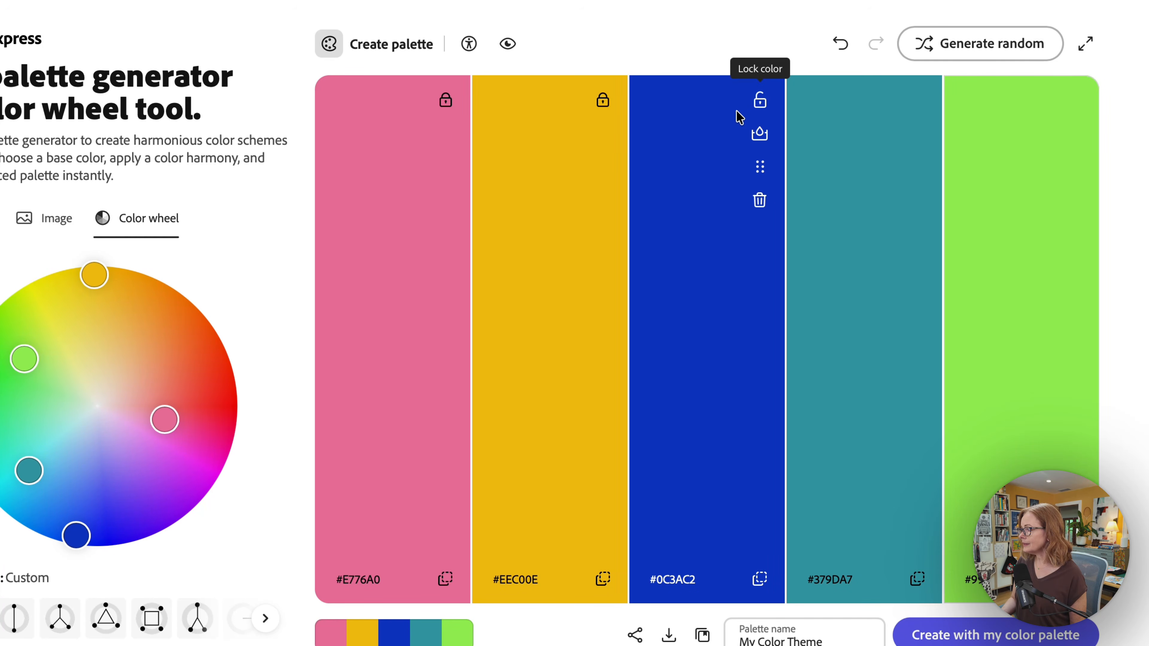
left_click(760, 99)
left_click(917, 100)
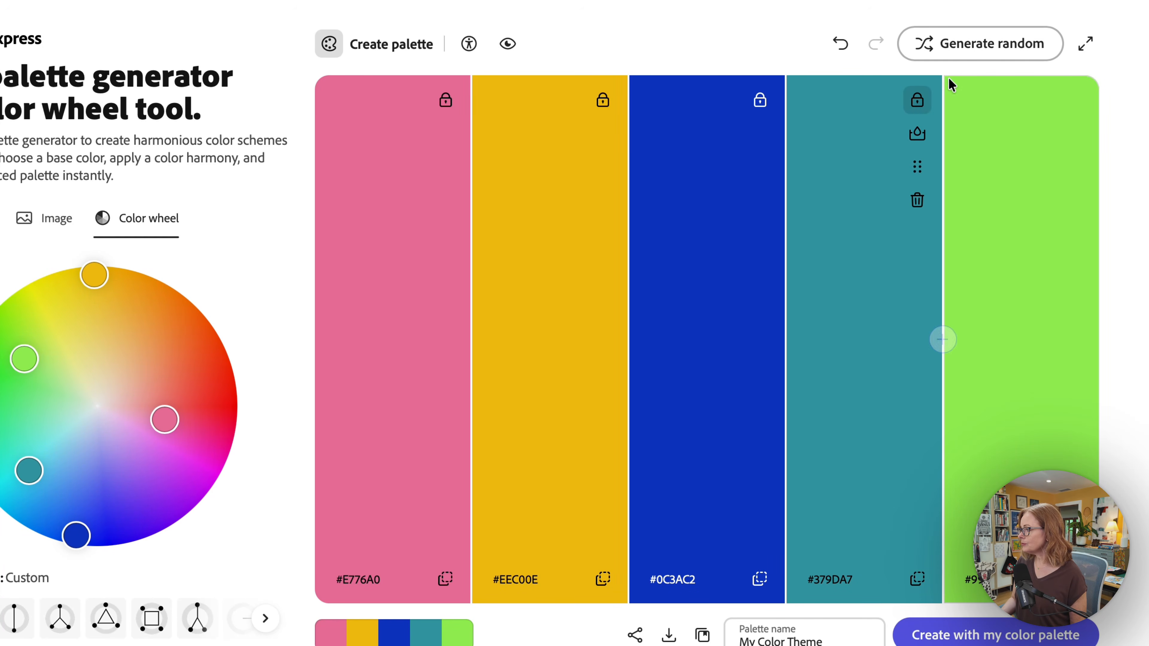
Restore the light blue last colour #BCDFEC and insert red #C2394D before it
left_click(980, 52)
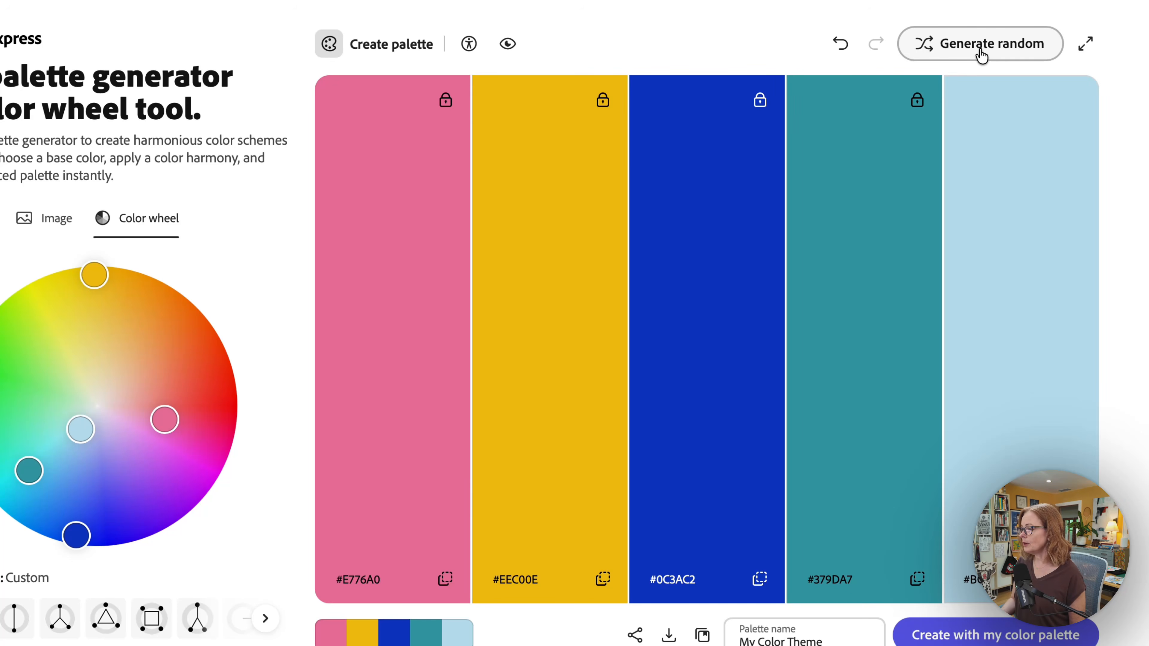
left_click(843, 49)
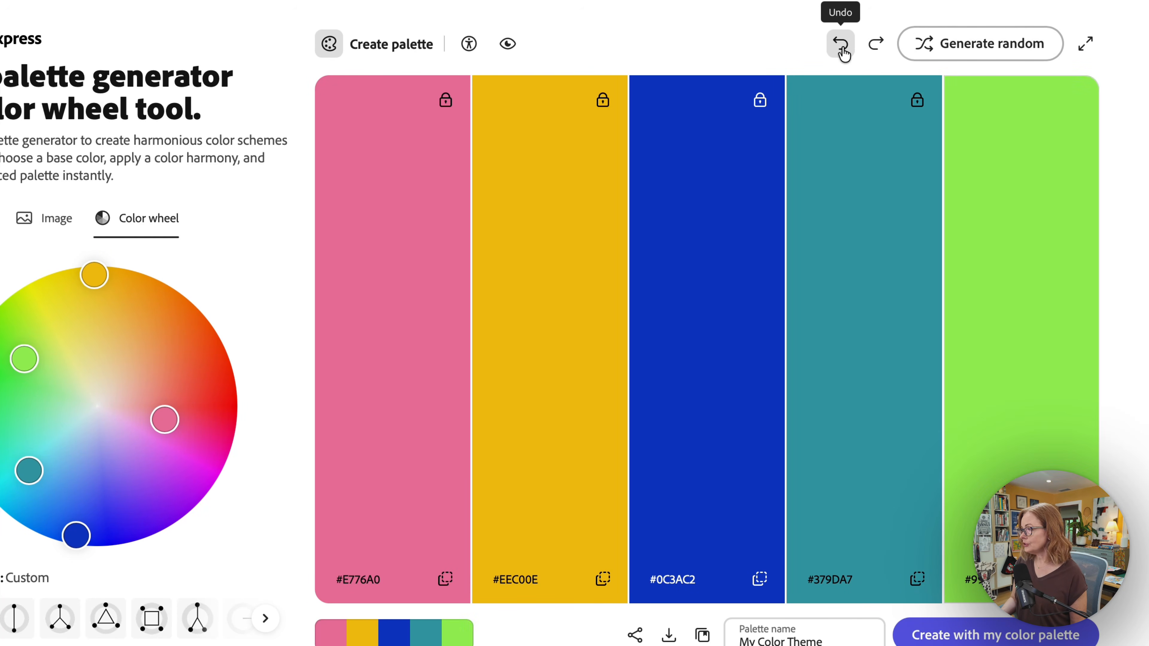
left_click(868, 52)
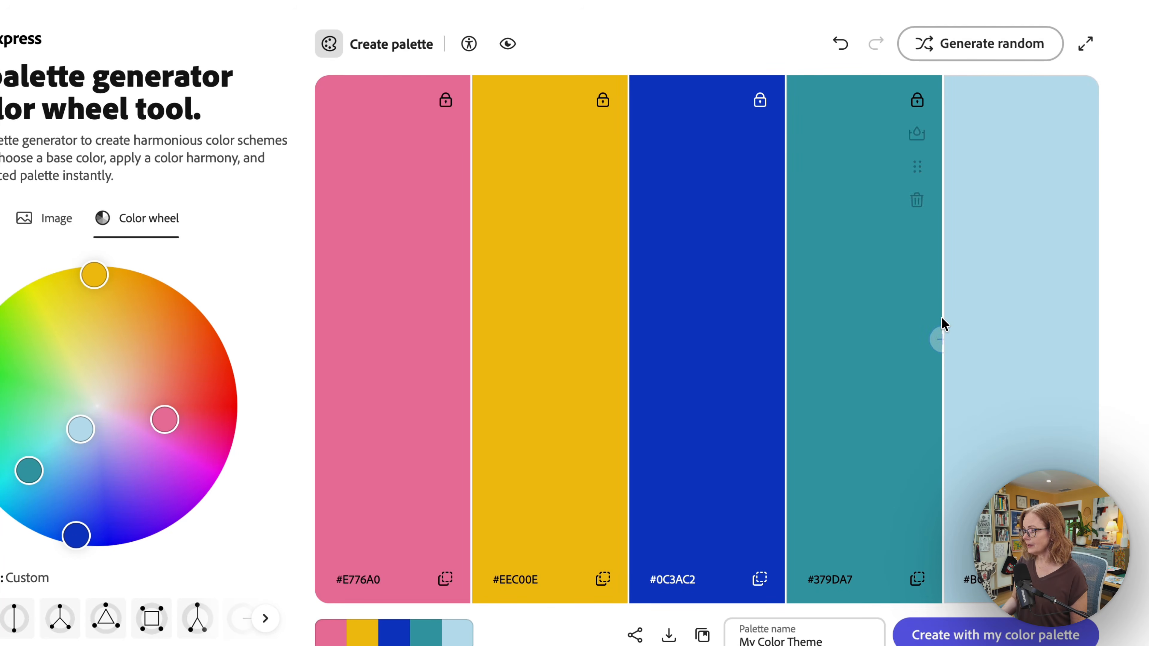
left_click(943, 340)
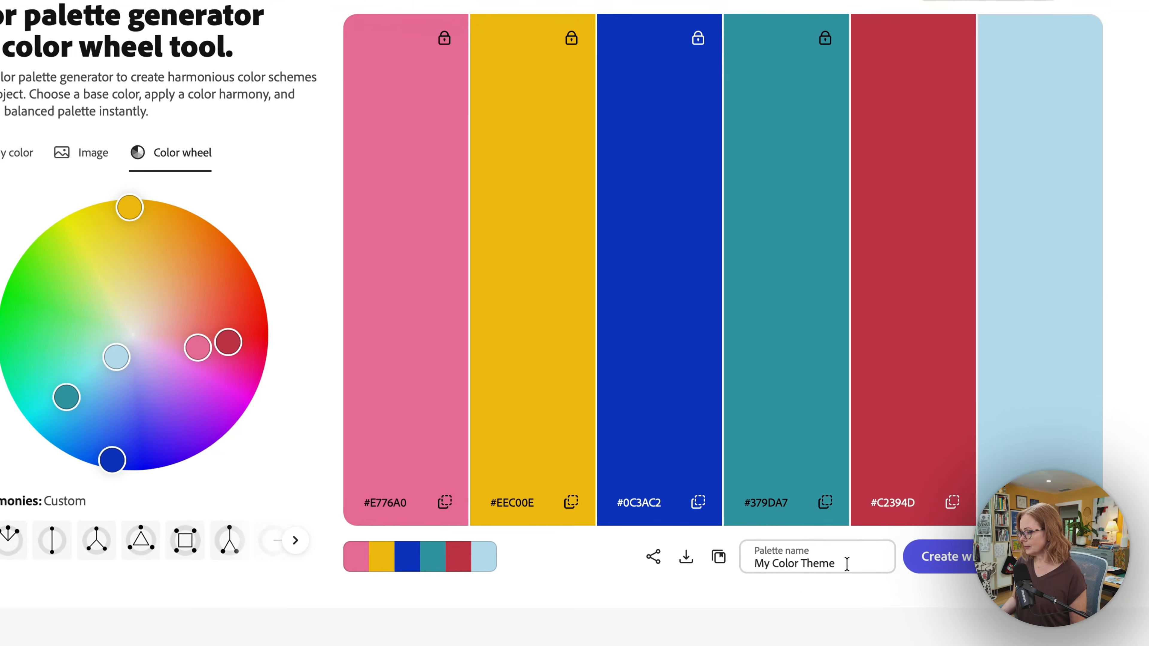
Rename the palette '6 New Colors' and save it to the LC Confident Color library
left_click(754, 563)
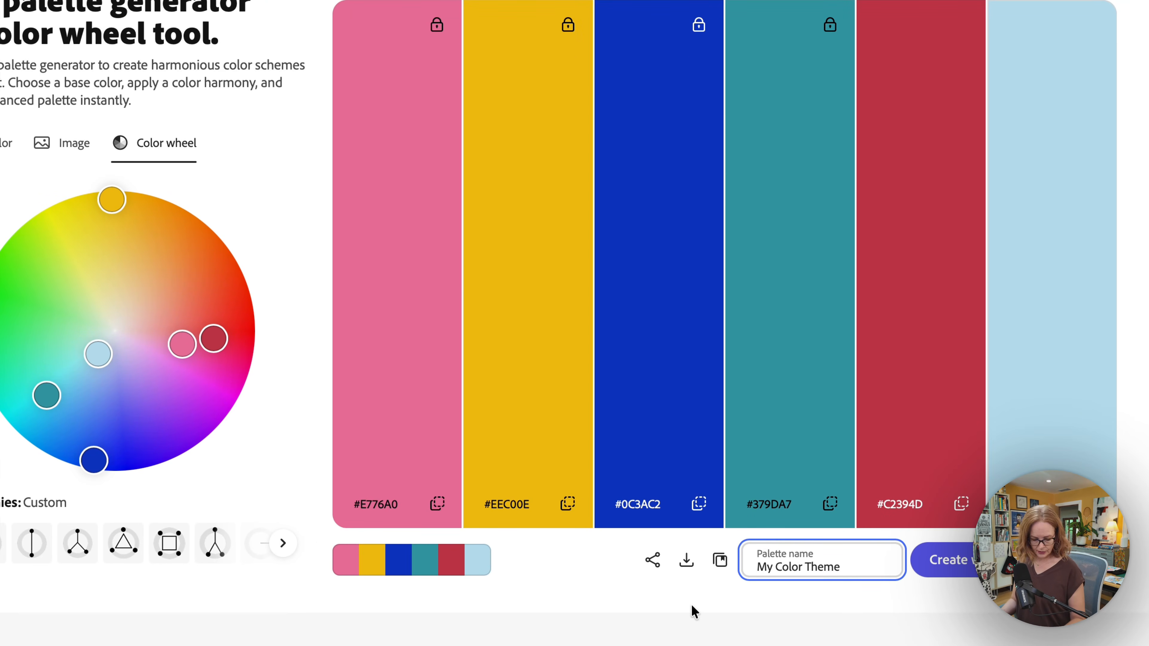
key("ctrl+a")
type("6 New")
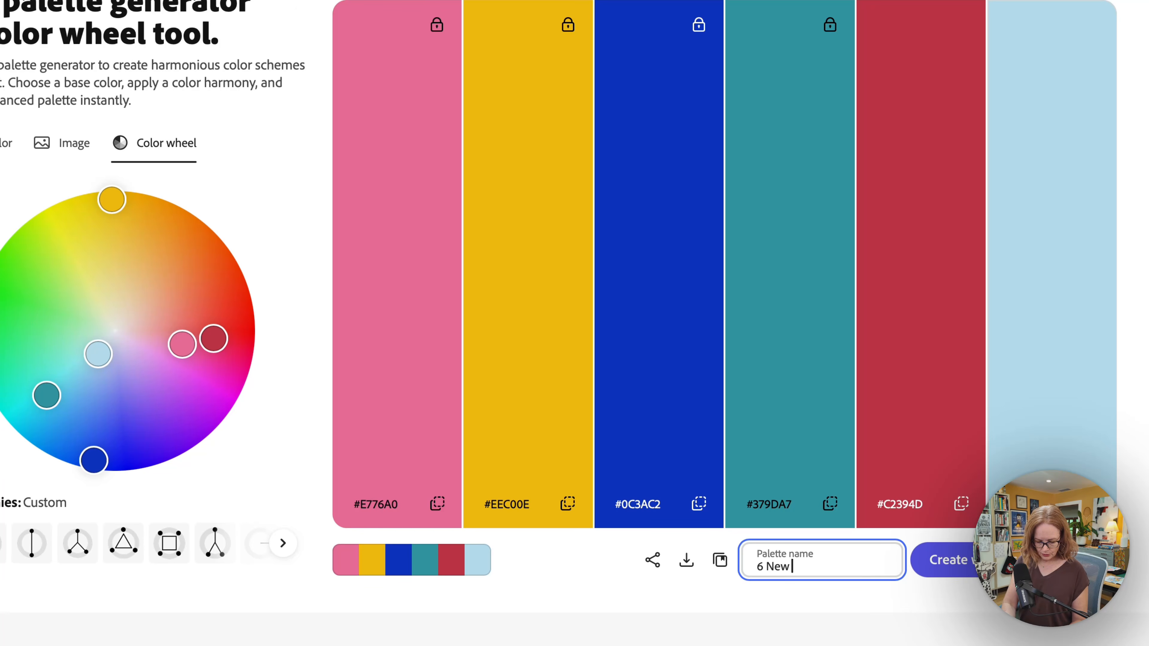
type(" Color")
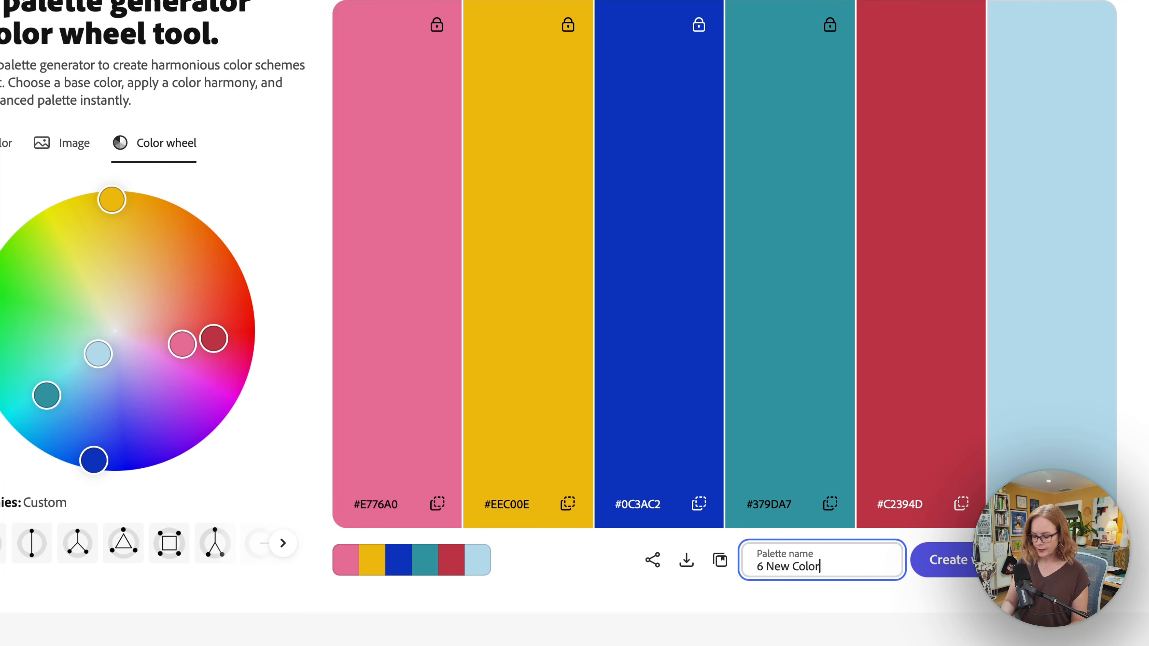
type("s")
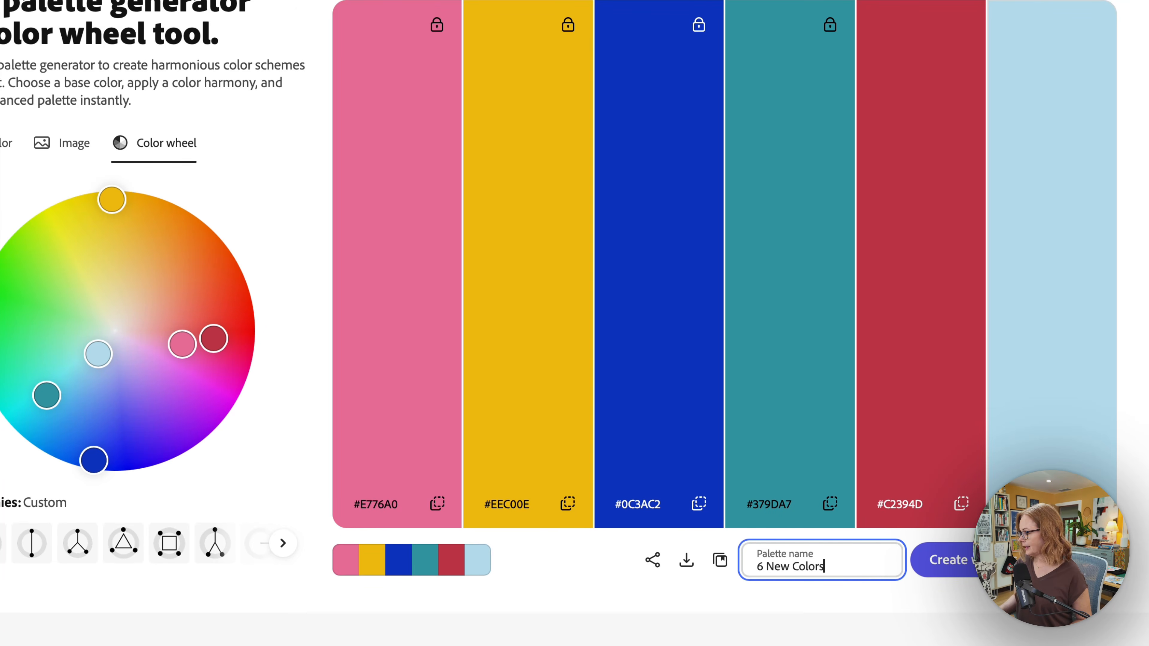
left_click(719, 561)
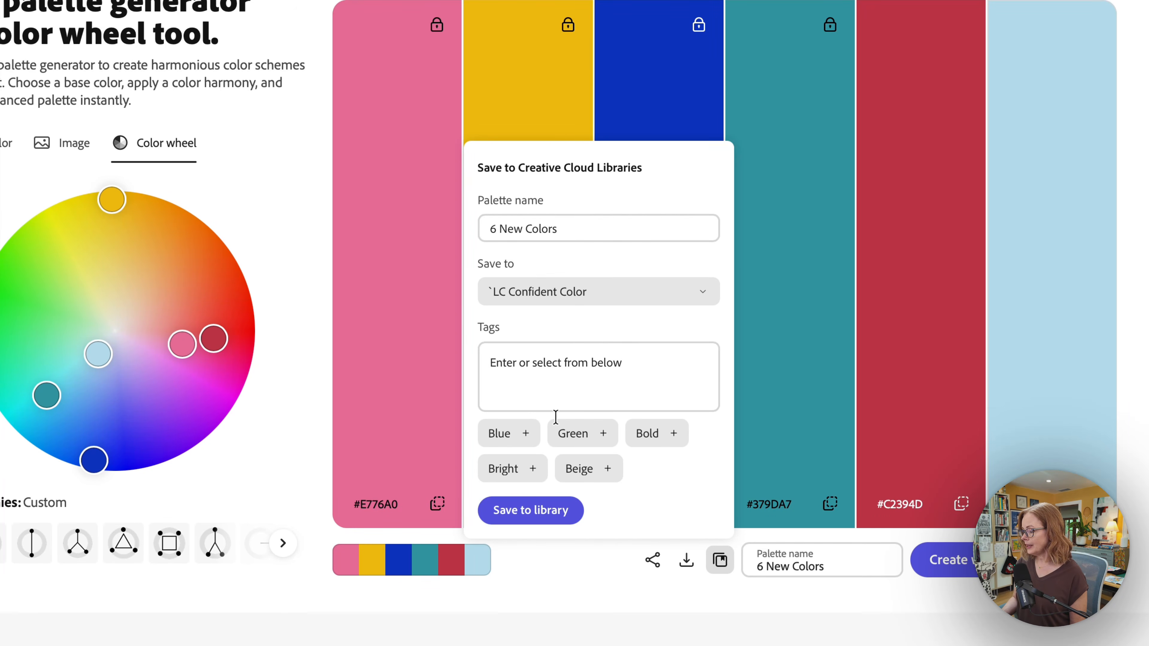
left_click(524, 520)
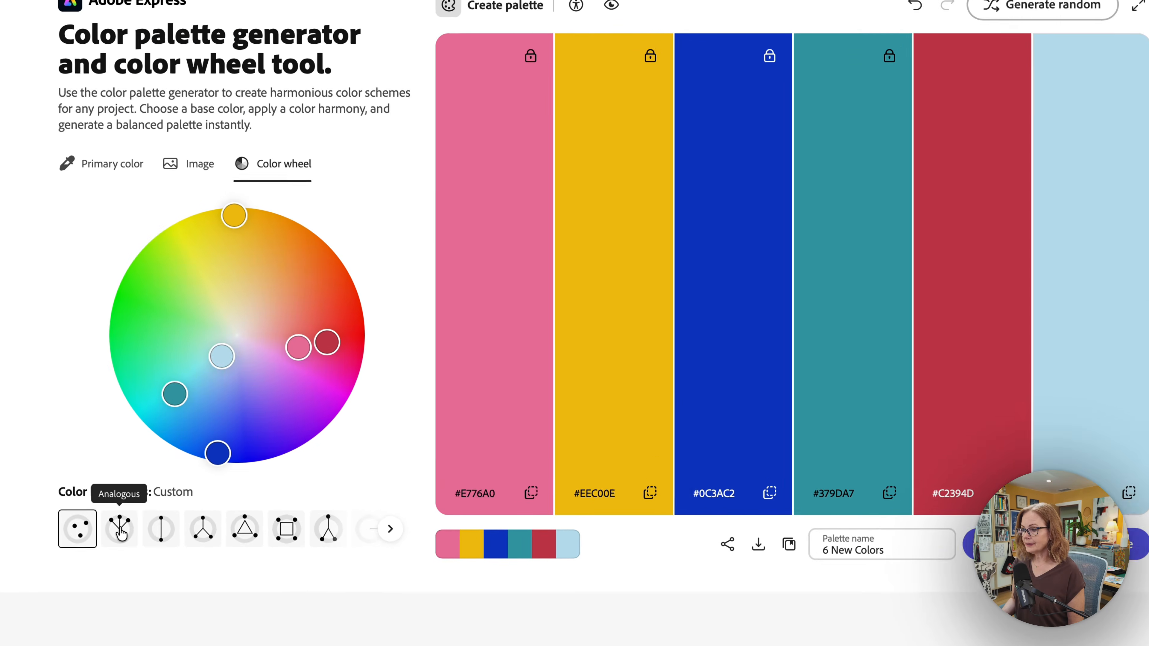
Try Analogous and Complementary, then apply Split complementary around base pink #E776A0
left_click(209, 516)
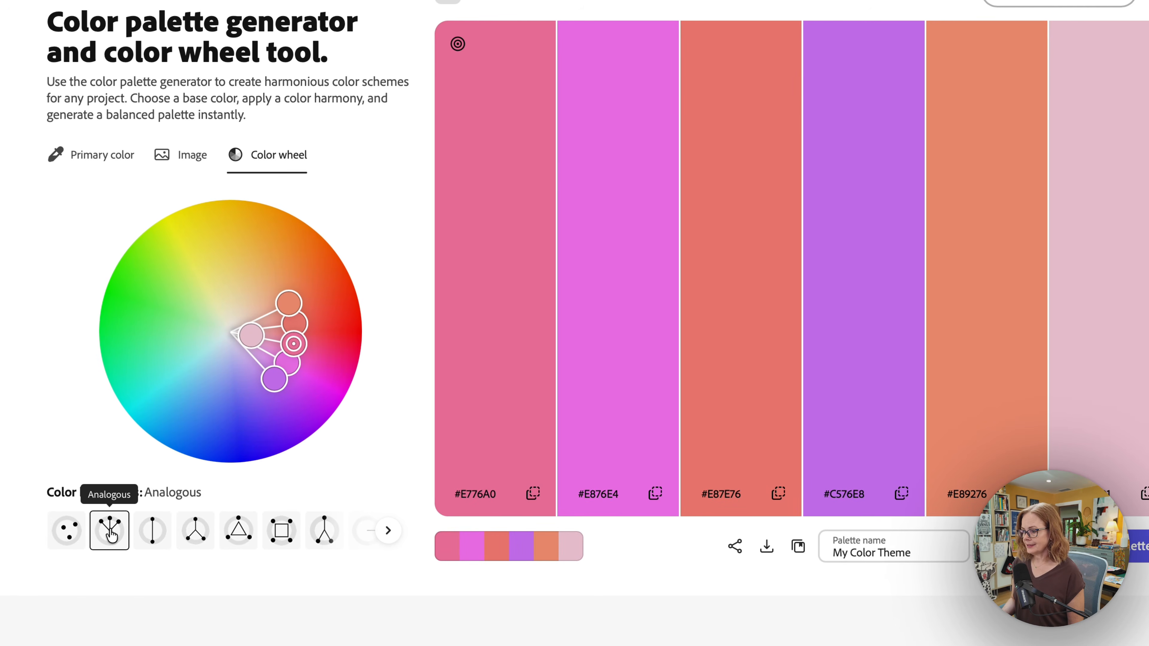
left_click(150, 540)
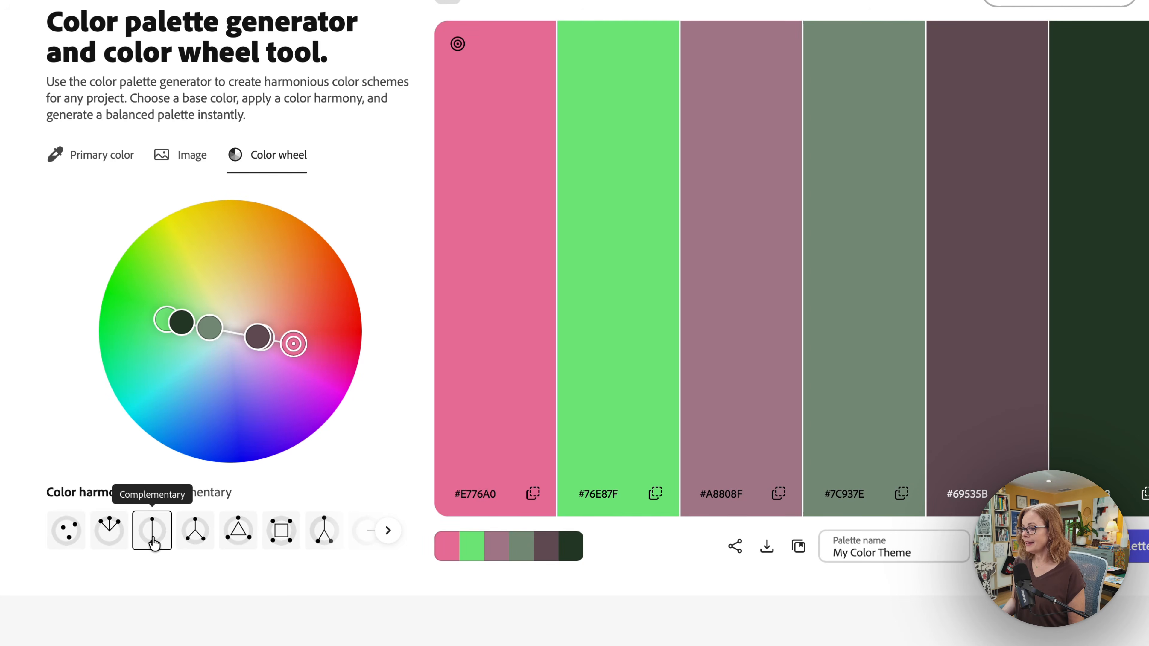
left_click(193, 539)
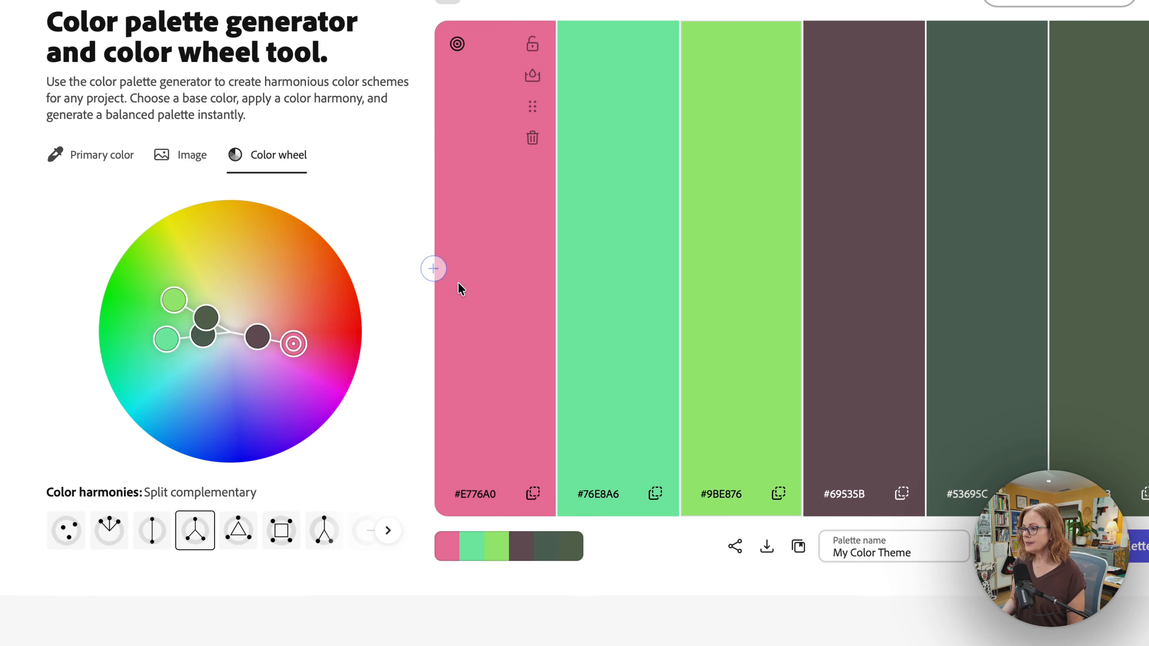
mouse_move(460, 56)
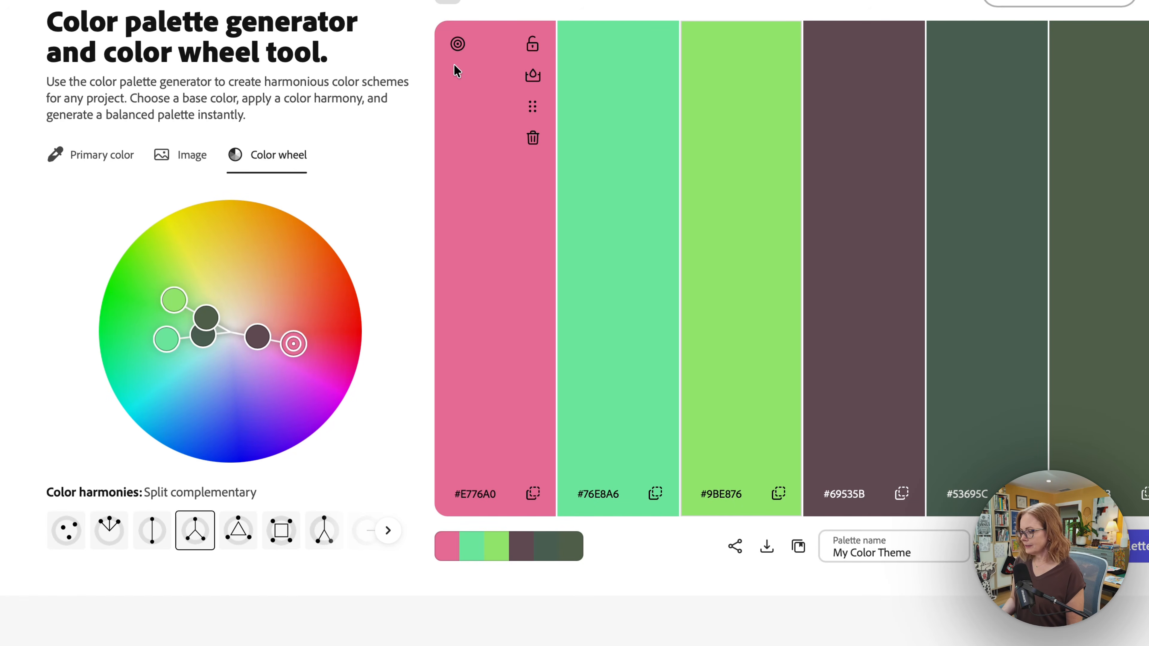
mouse_move(446, 270)
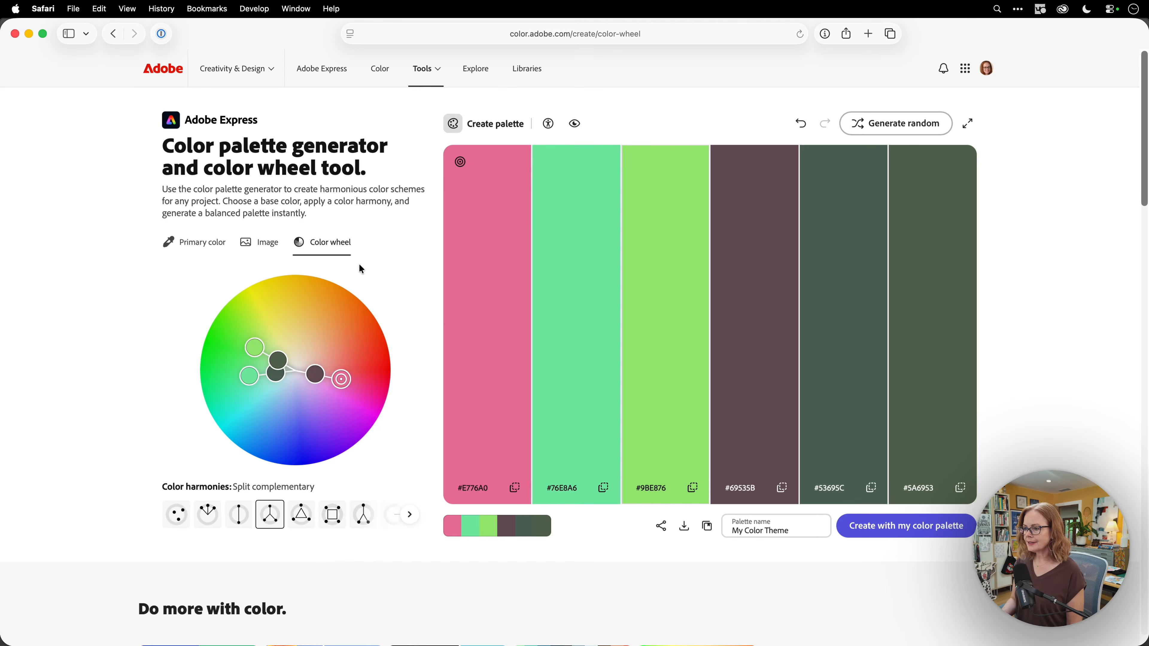
Adjust saturation and hue to make the base colour blue #5FA5E8, shown on the colour wheel
left_click(199, 249)
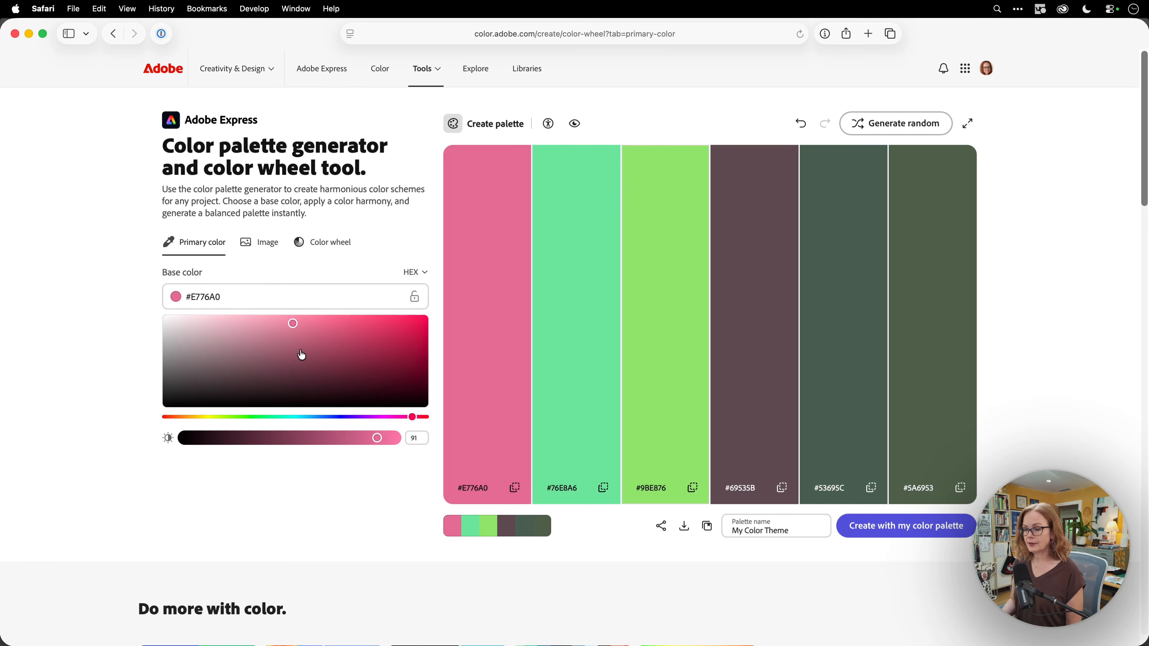
left_click_drag(302, 325, 329, 325)
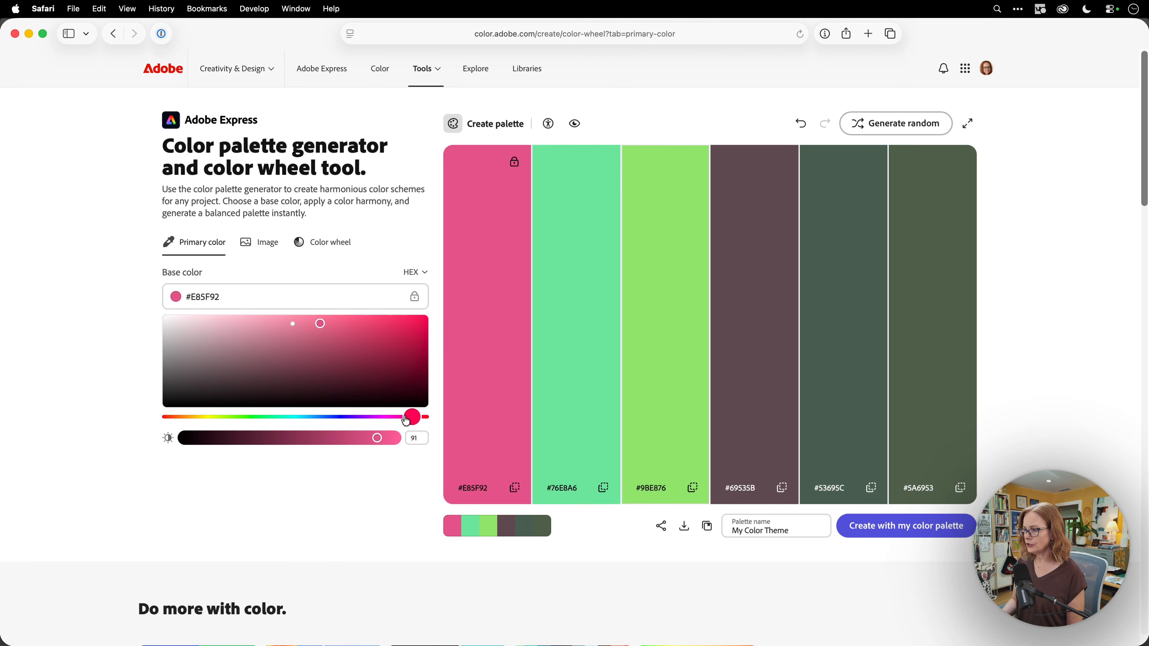
left_click_drag(411, 417, 319, 422)
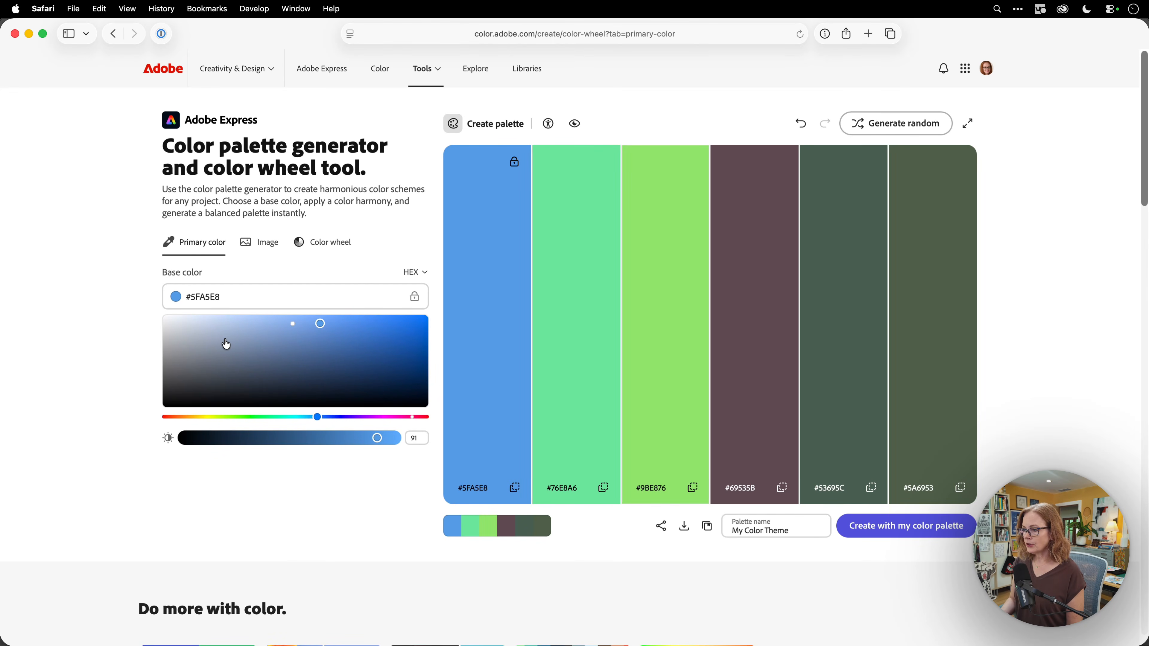
left_click(328, 245)
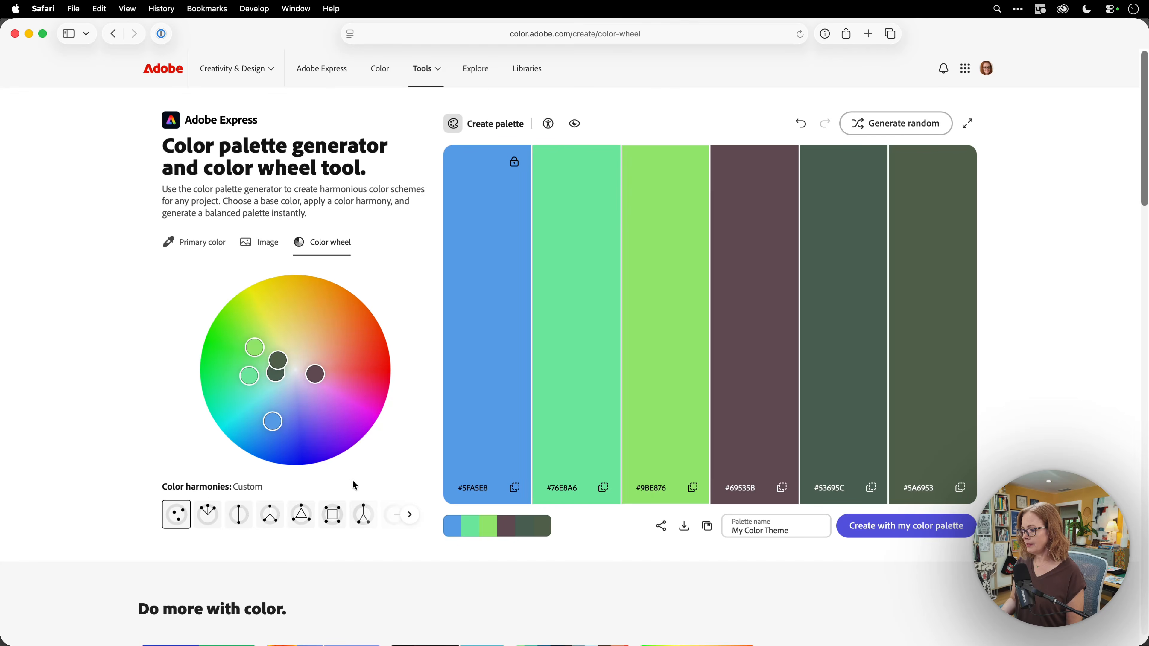
Cycle through Analogous, Complementary, Split complementary, Triad, Square, Shades, Monochromatic, then apply Compound
left_click(217, 517)
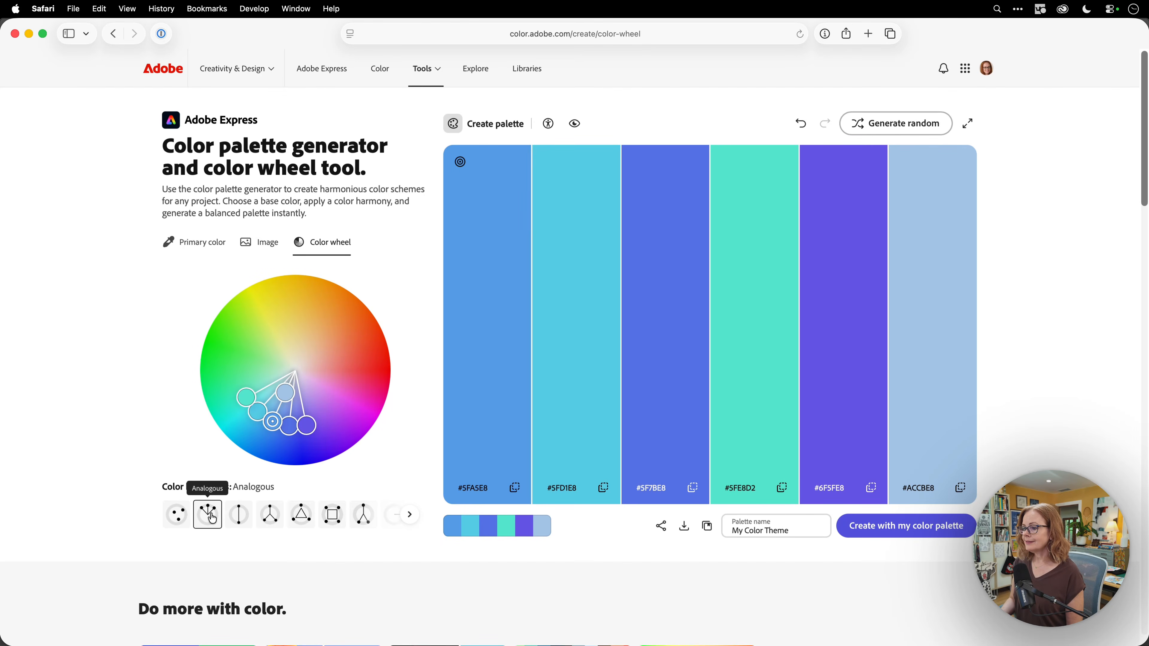
left_click(240, 525)
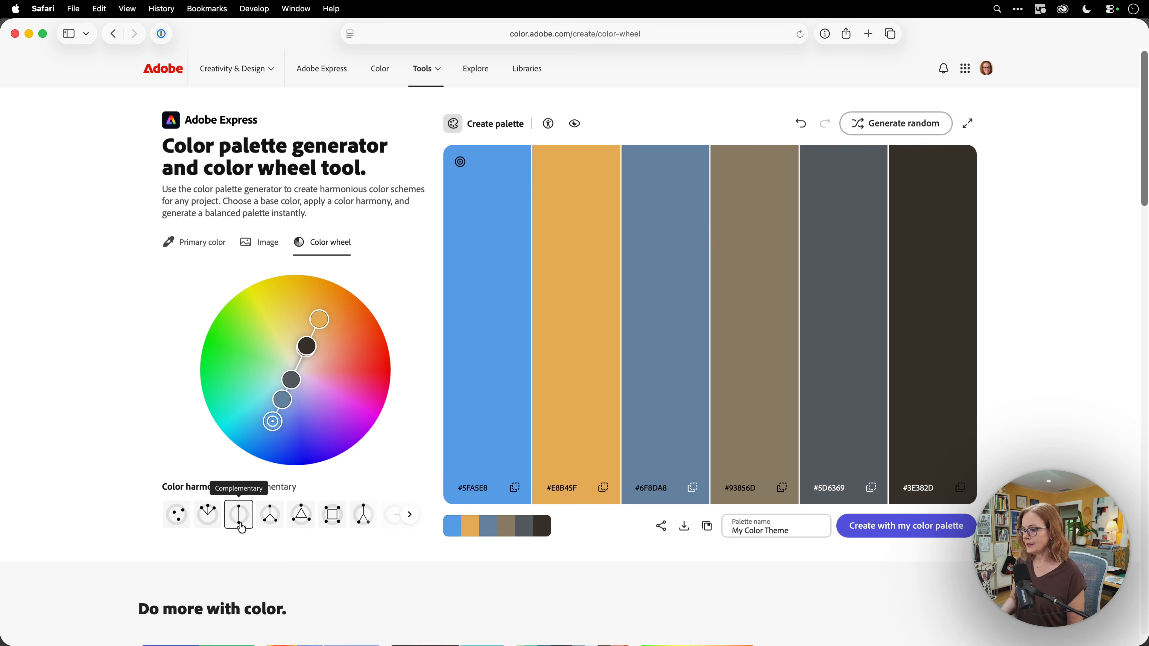
left_click(273, 523)
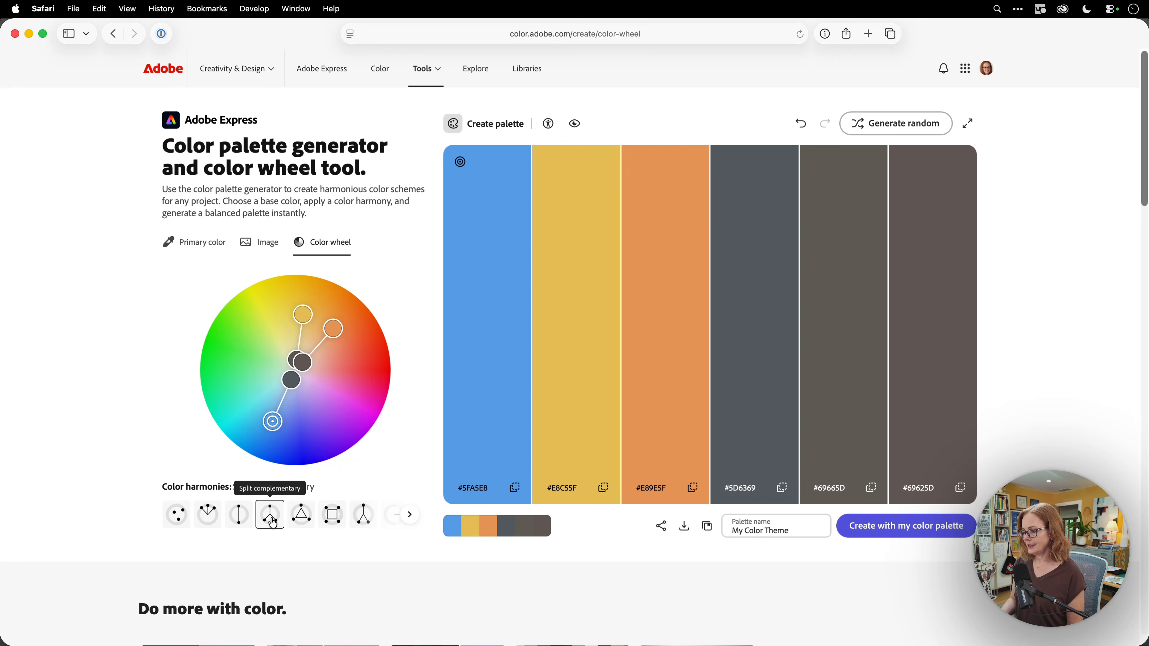
left_click(302, 523)
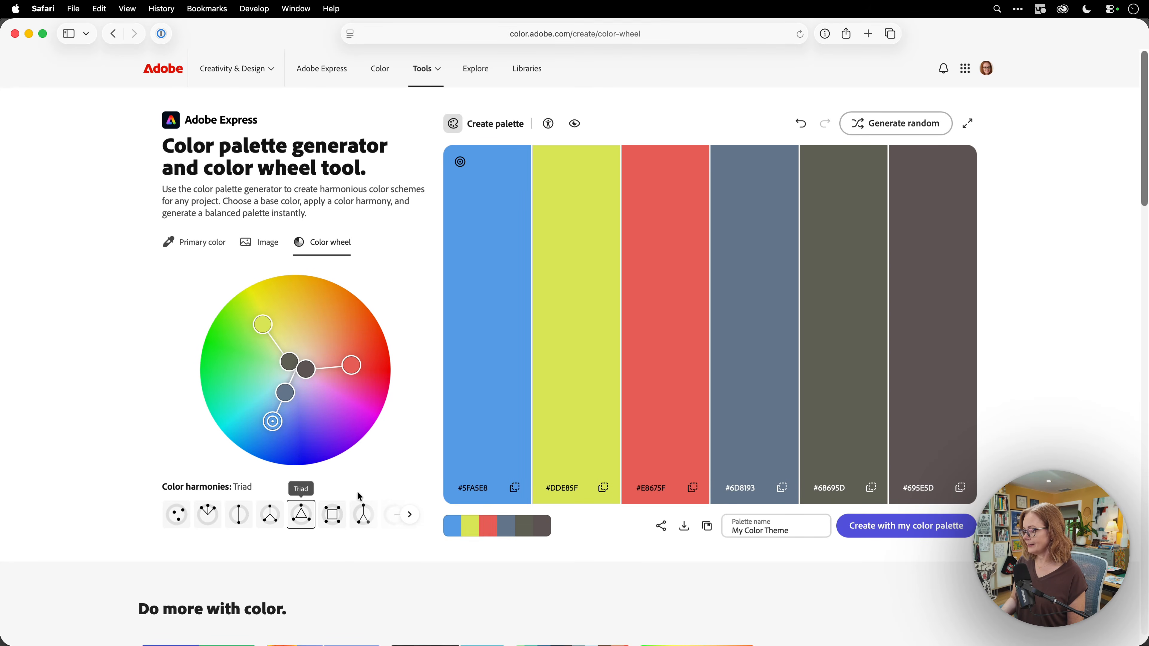
left_click(333, 520)
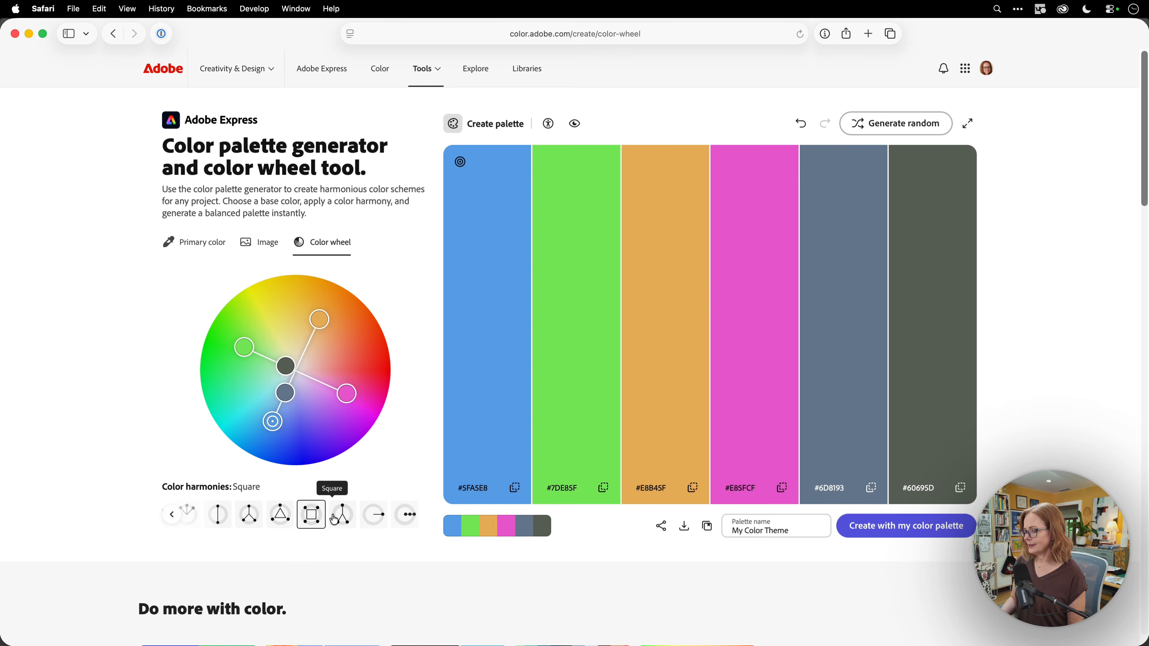
left_click(375, 523)
left_click(404, 523)
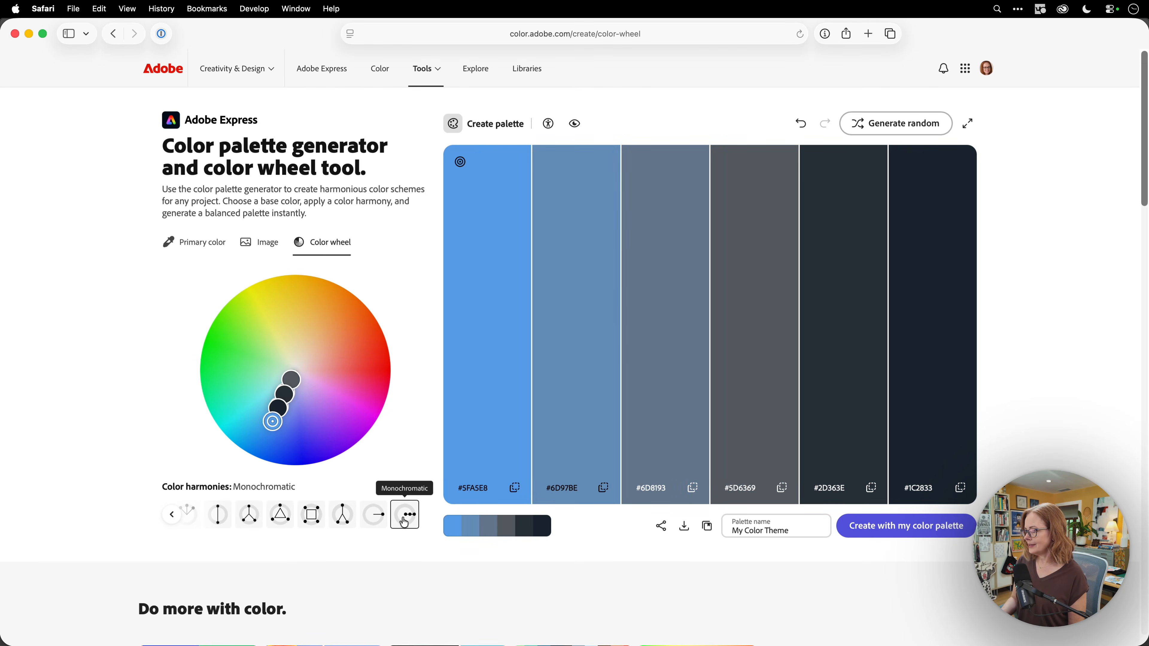
left_click(342, 520)
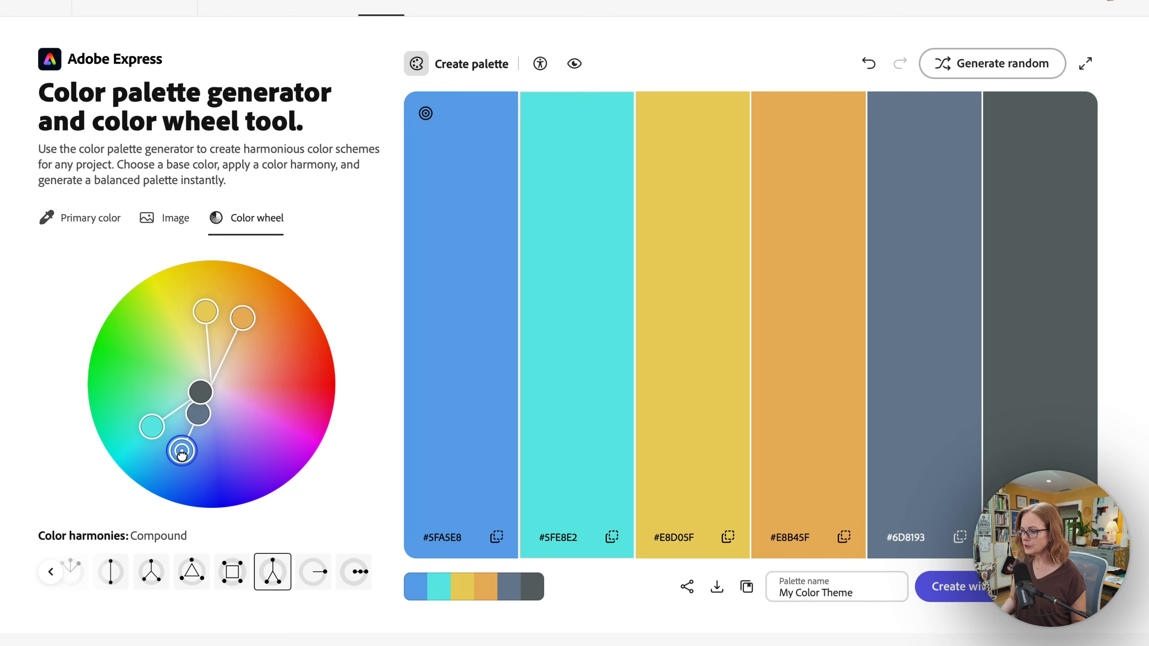
Deepen the base to #4560E8, giving #46B6E8, #E8E146, #E8C046 and #5D6693
left_click_drag(182, 455, 205, 460)
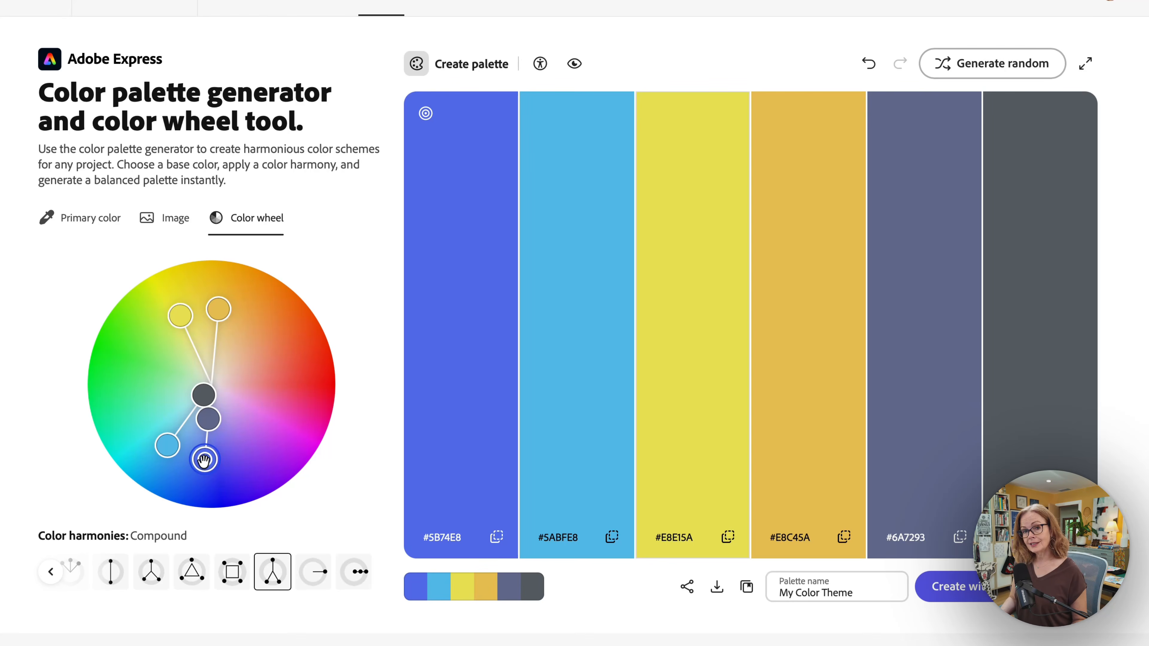
mouse_move(204, 461)
left_mouse_down()
mouse_move(207, 493)
mouse_move(207, 461)
left_mouse_up()
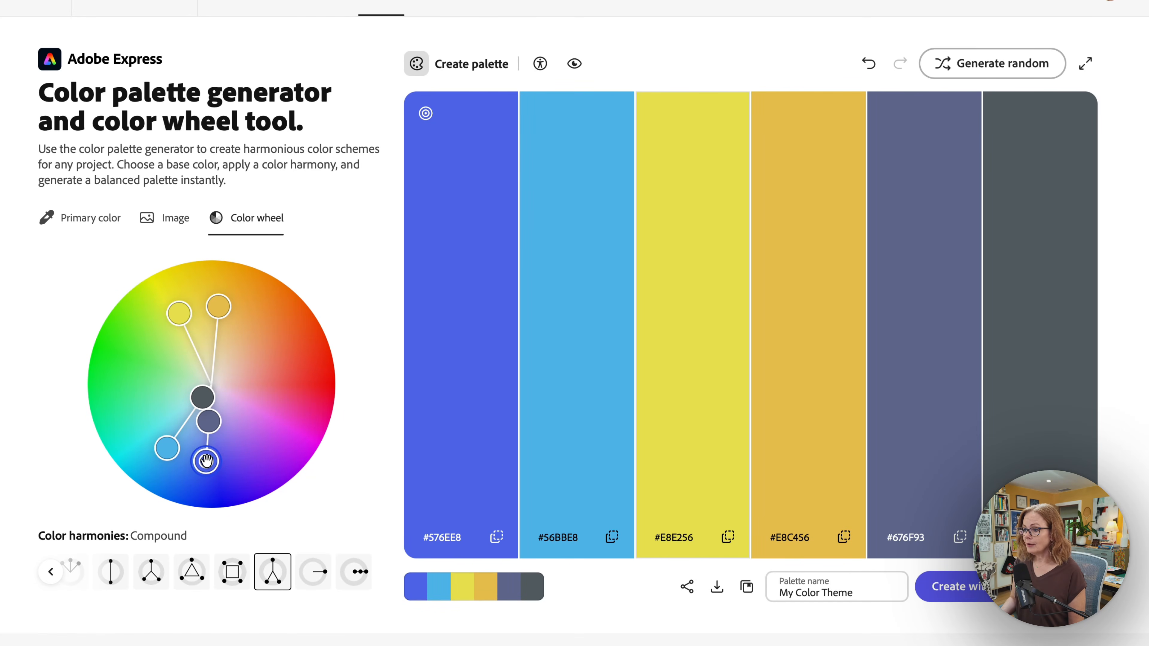
mouse_move(206, 461)
left_mouse_down()
mouse_move(204, 488)
mouse_move(209, 432)
mouse_move(205, 484)
mouse_move(282, 444)
mouse_move(269, 456)
mouse_move(203, 451)
mouse_move(187, 465)
mouse_move(151, 465)
mouse_move(195, 460)
mouse_move(203, 471)
left_mouse_up()
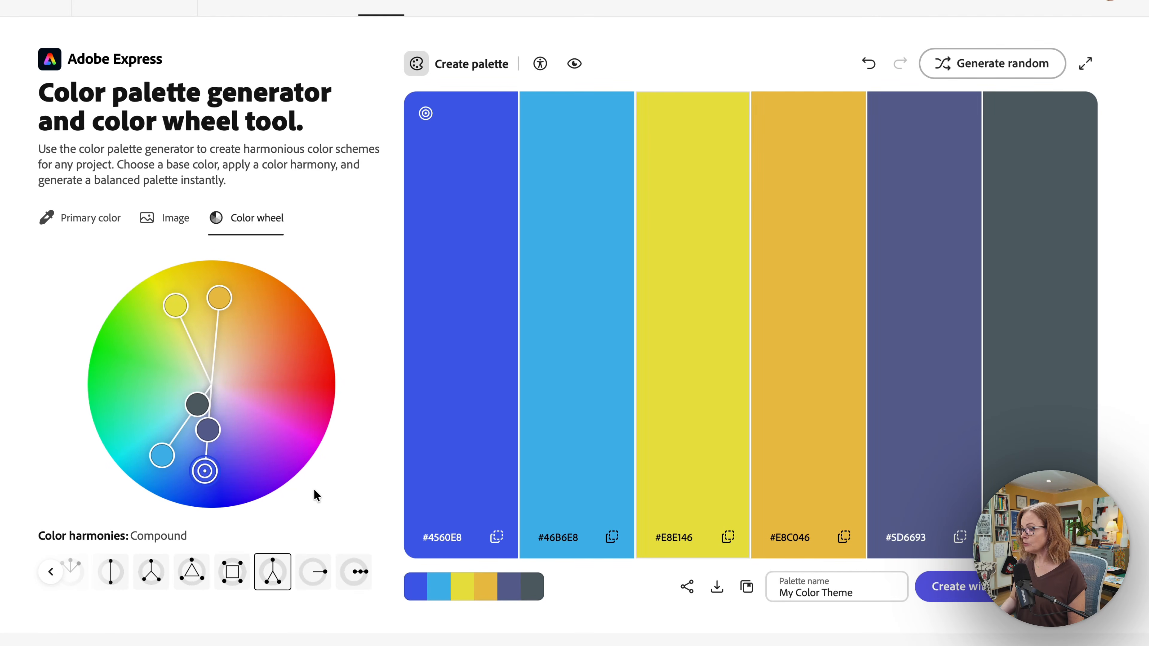
mouse_move(528, 313)
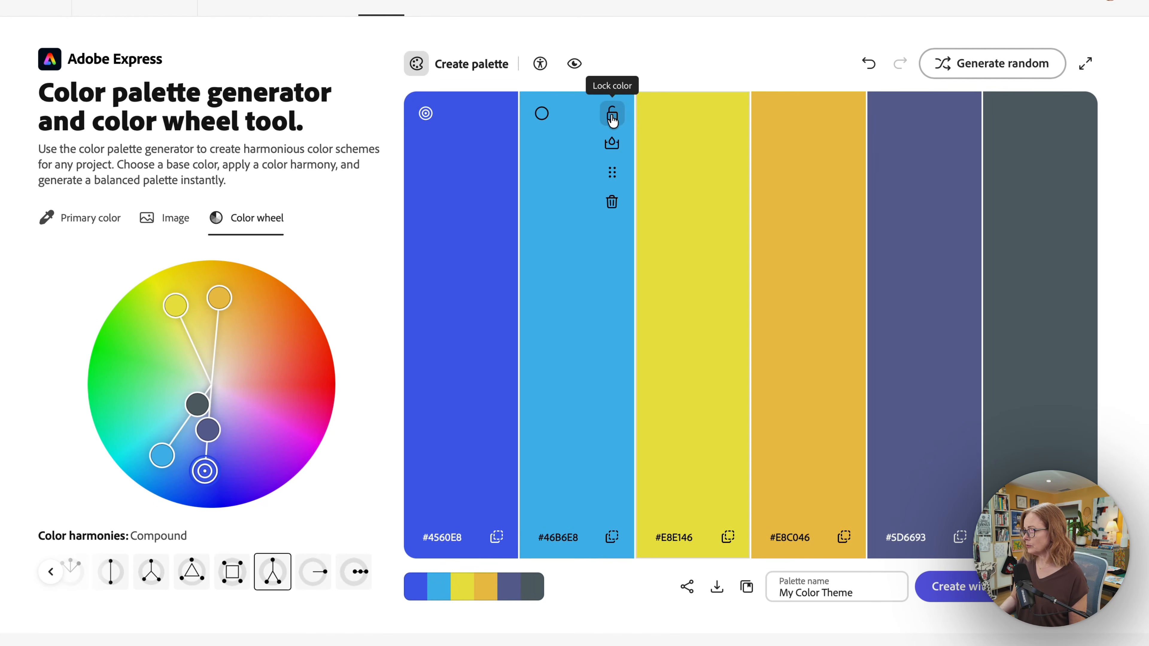
Replace the sky blue with lighter tint #7ECCEF and move it after yellow #E8E146
left_click(611, 145)
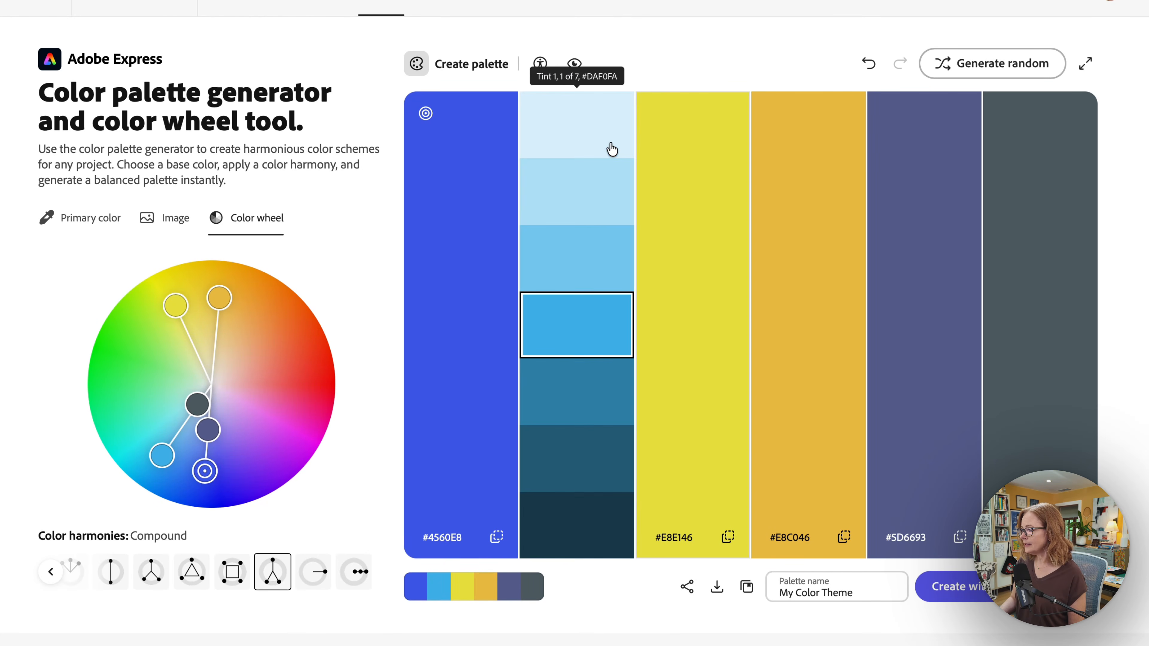
left_click(582, 261)
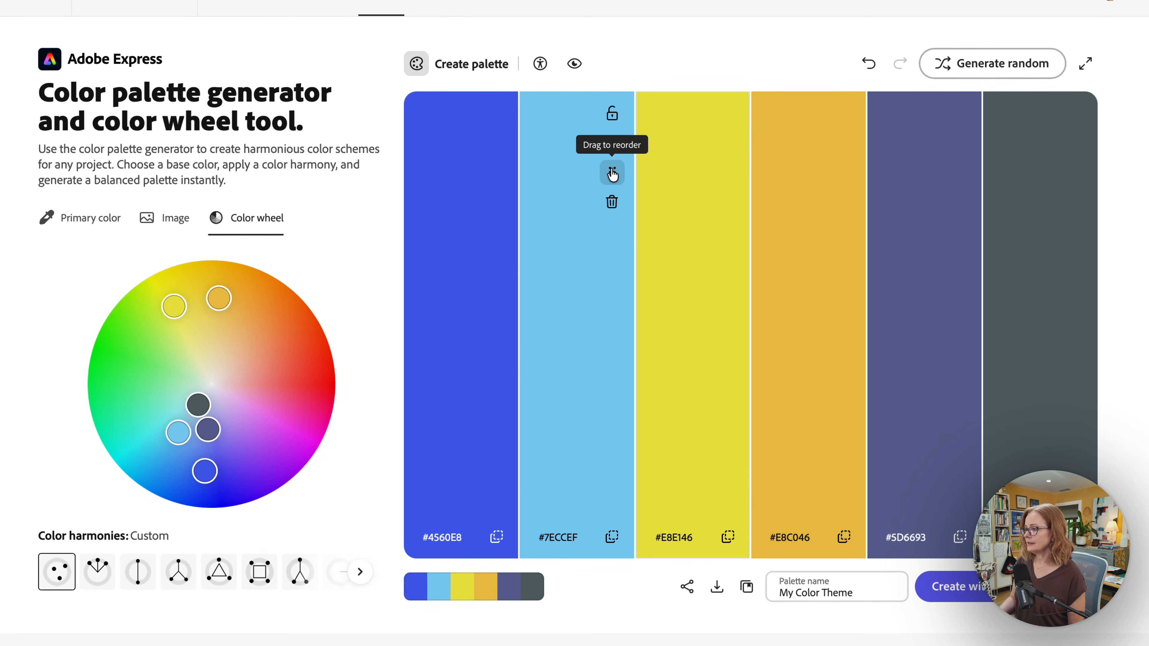
left_click_drag(612, 173, 745, 178)
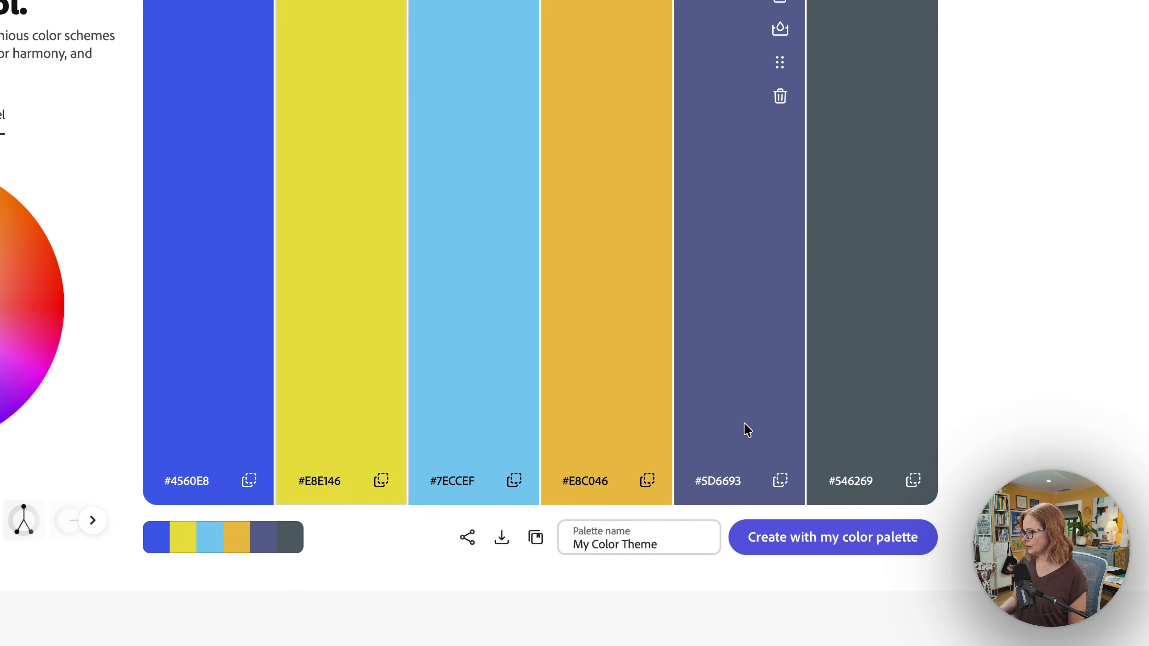
Change the last colour from #546269 to #345566 and darken gold #E8C046 to #CCAA41
left_click(857, 483)
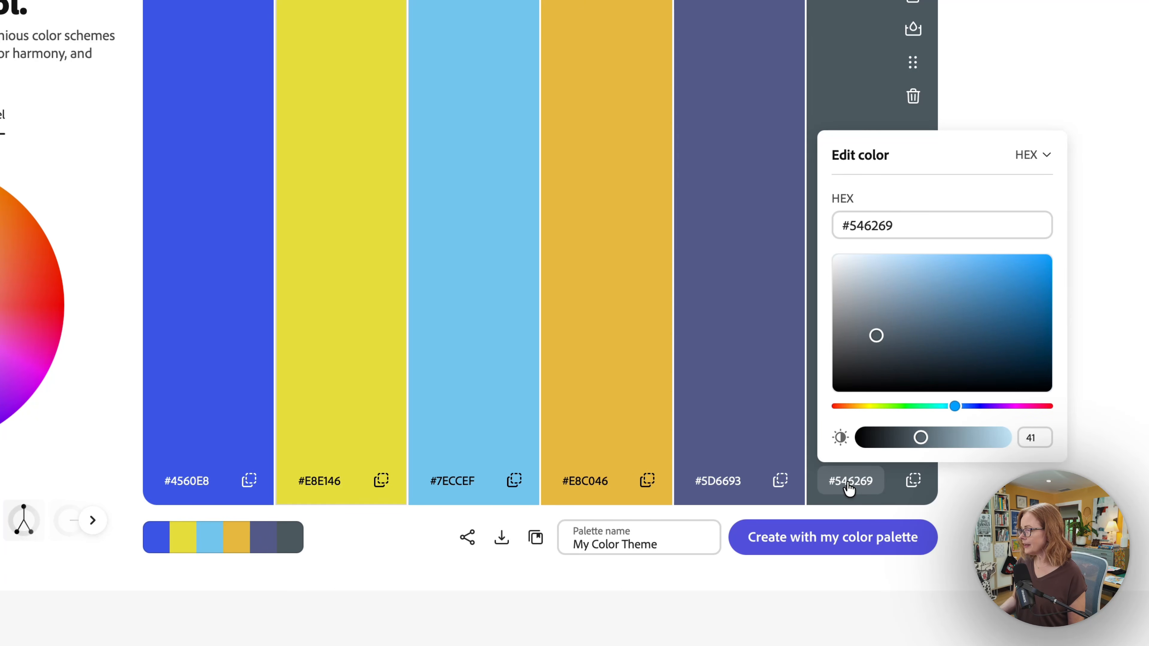
left_click_drag(877, 336, 943, 342)
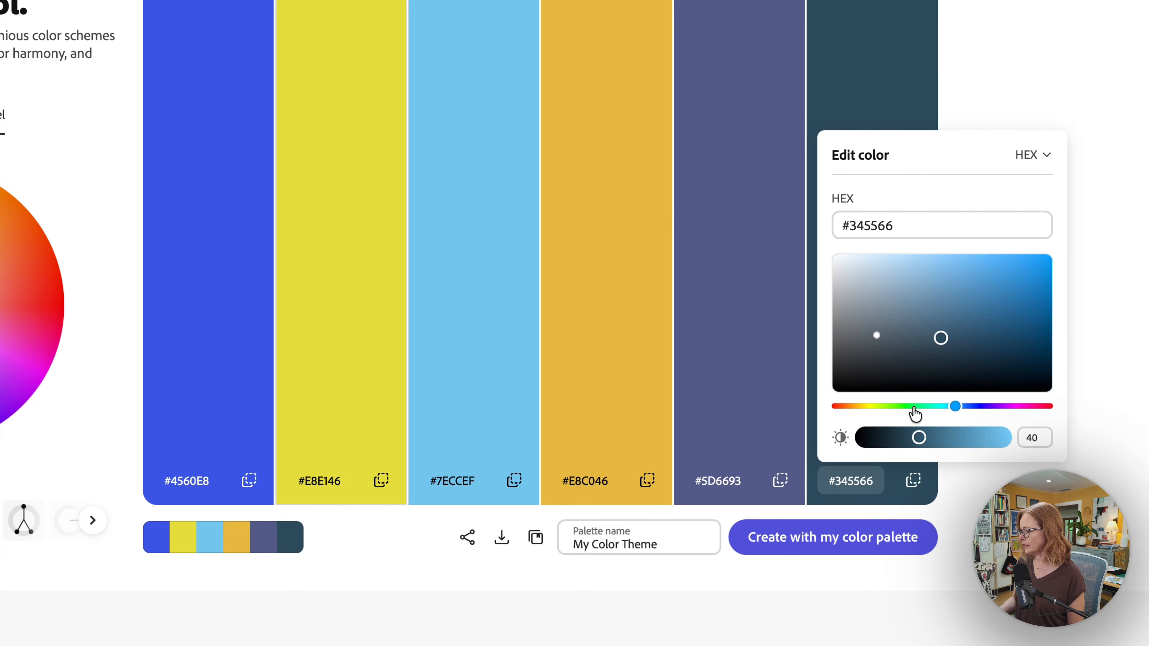
left_click(588, 482)
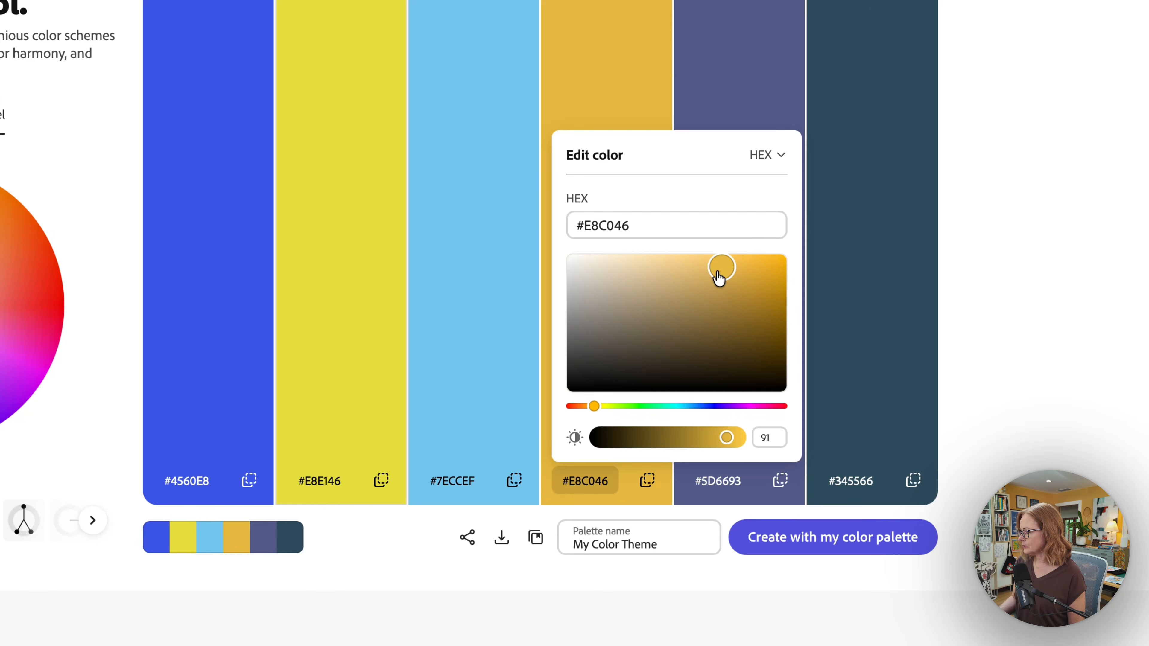
left_click_drag(719, 275, 717, 285)
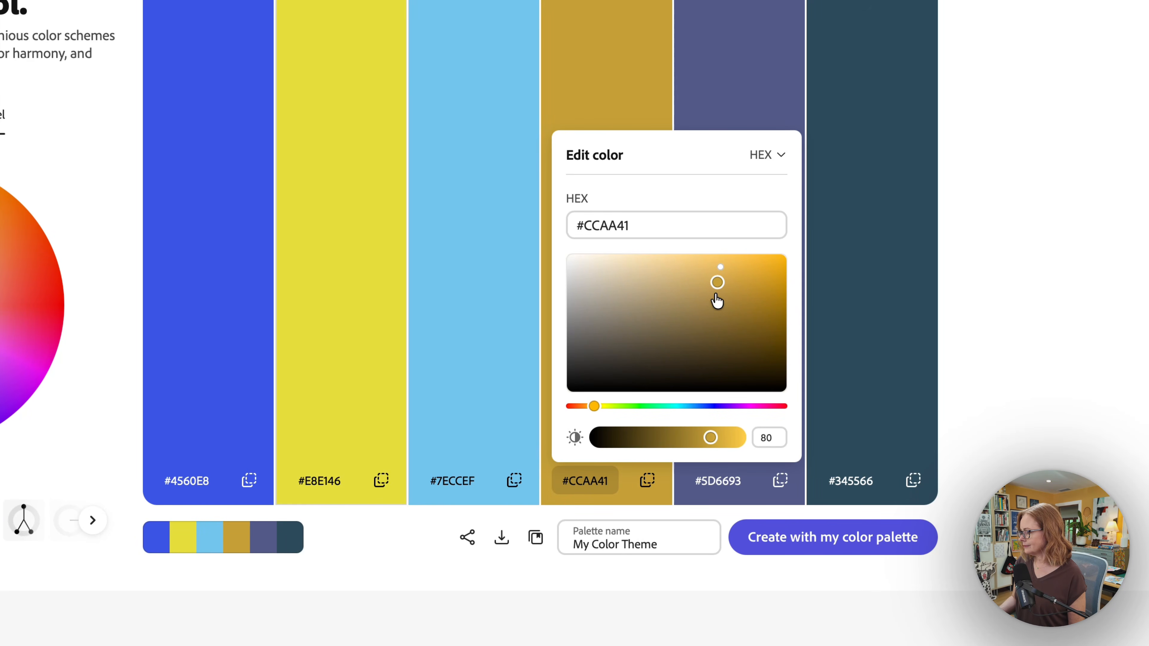
left_click(413, 531)
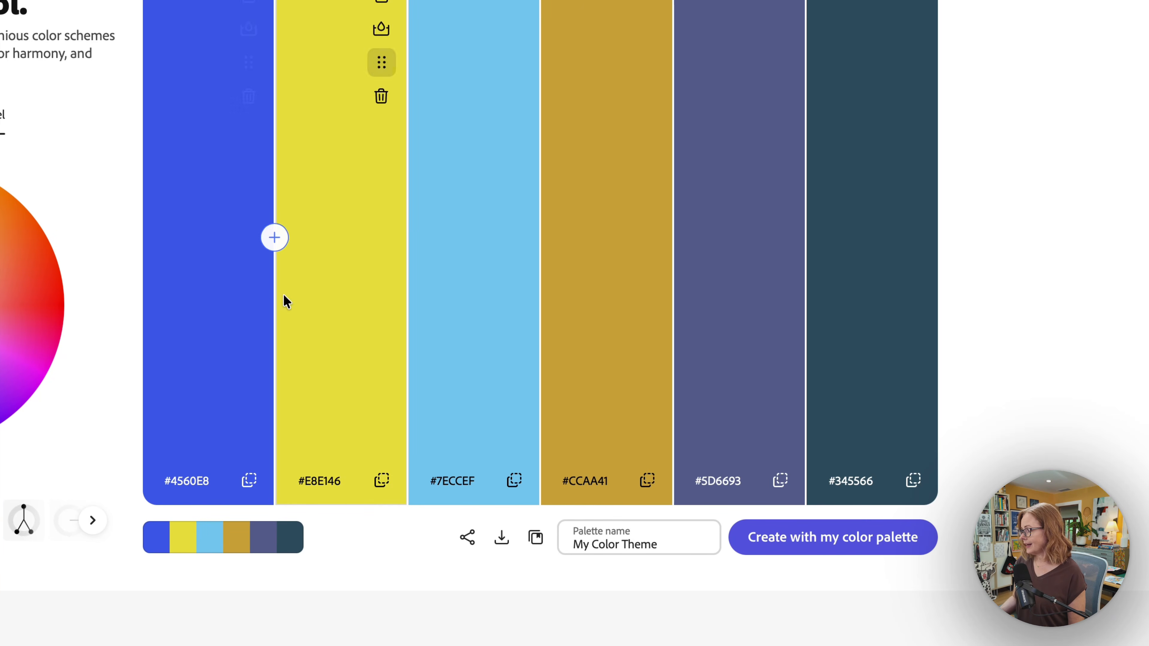
Rename the palette '6 blue yellow' and save it to the LC Confident Color library
left_click(657, 545)
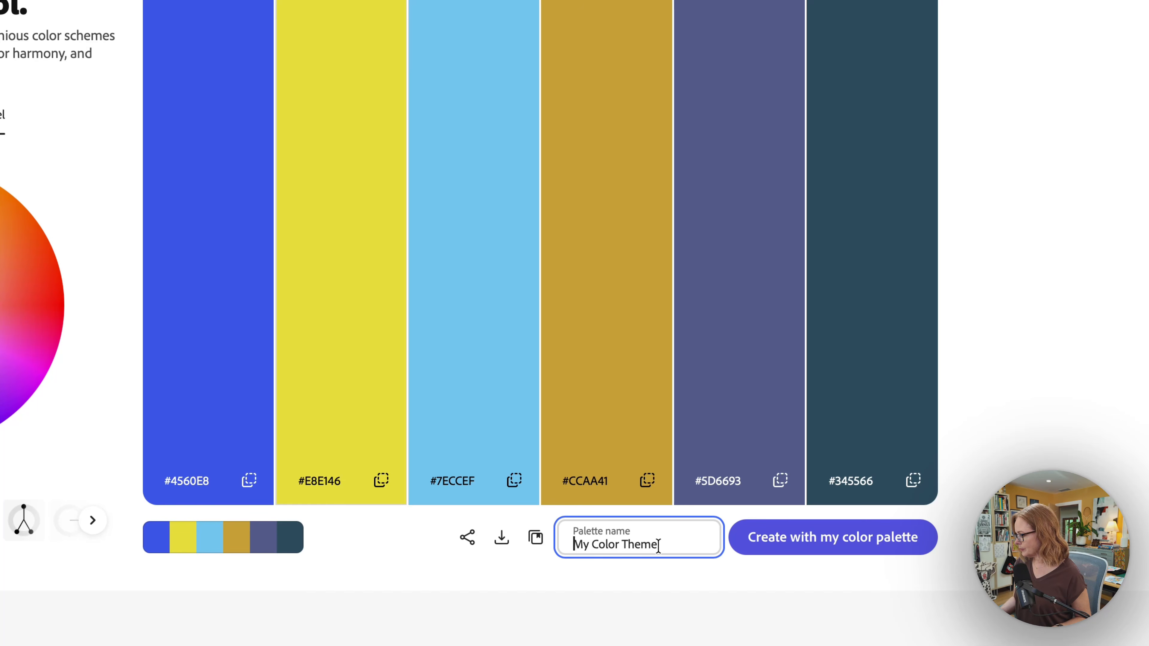
triple_click(573, 543)
type("6 blu")
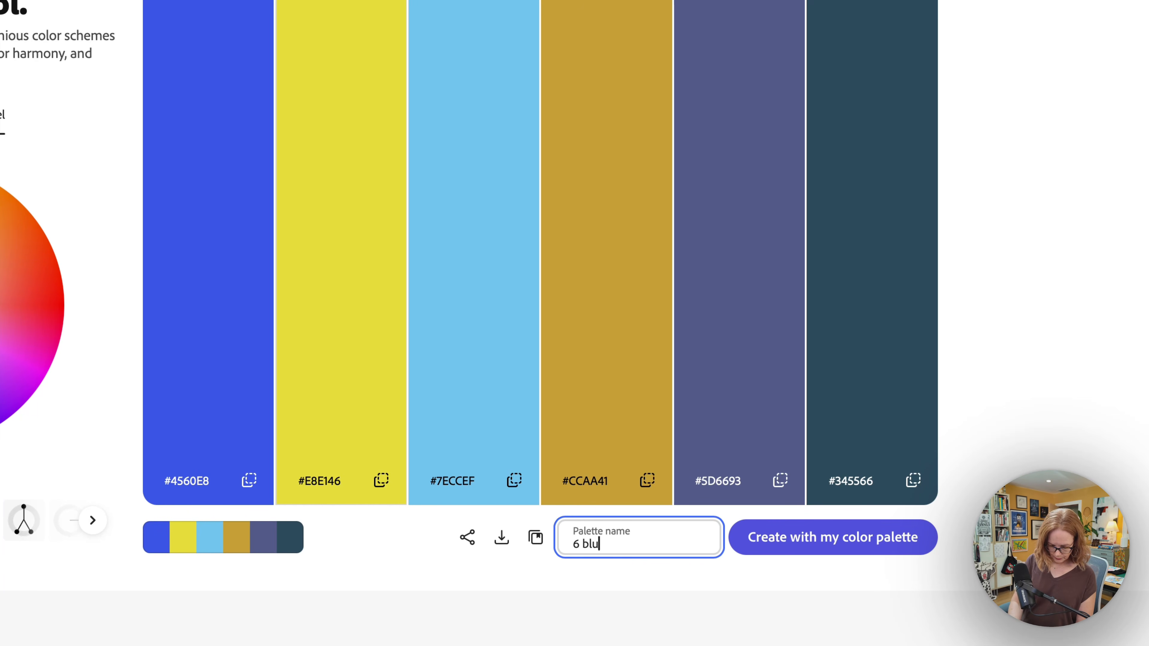
type("e yellow")
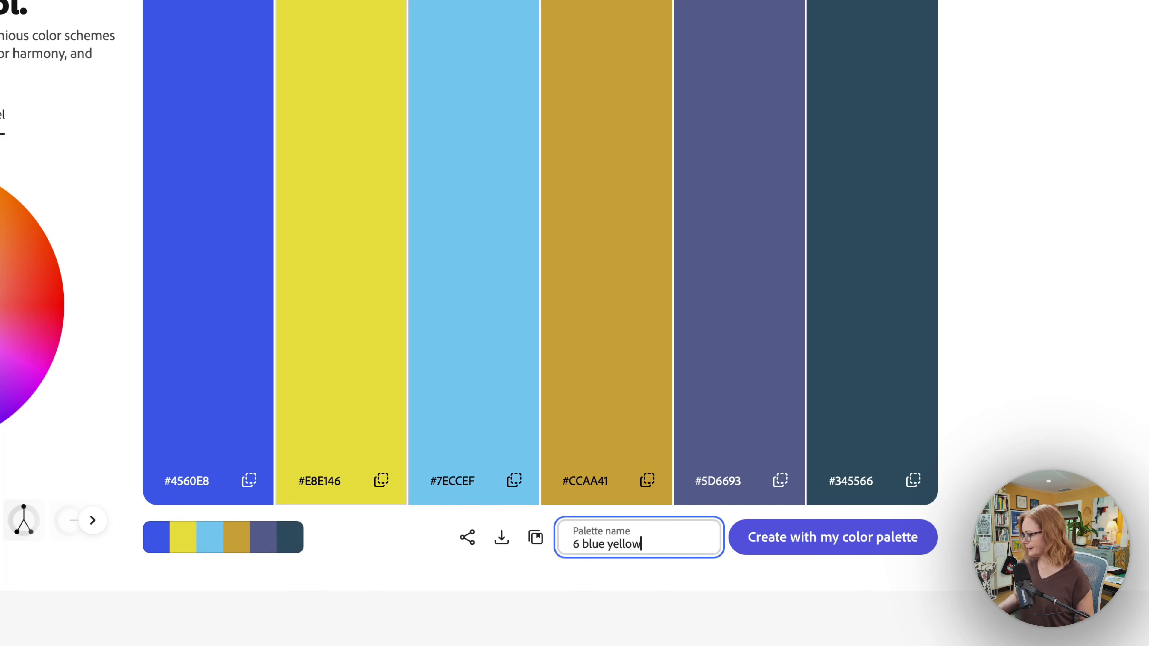
left_click(535, 537)
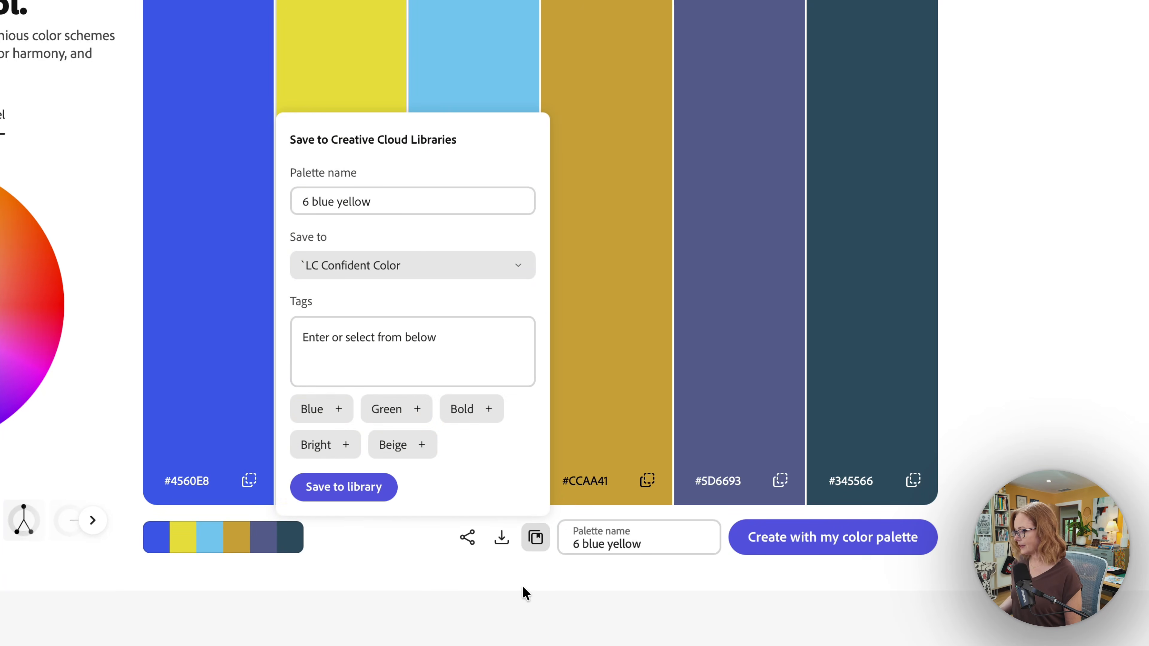
left_click(329, 479)
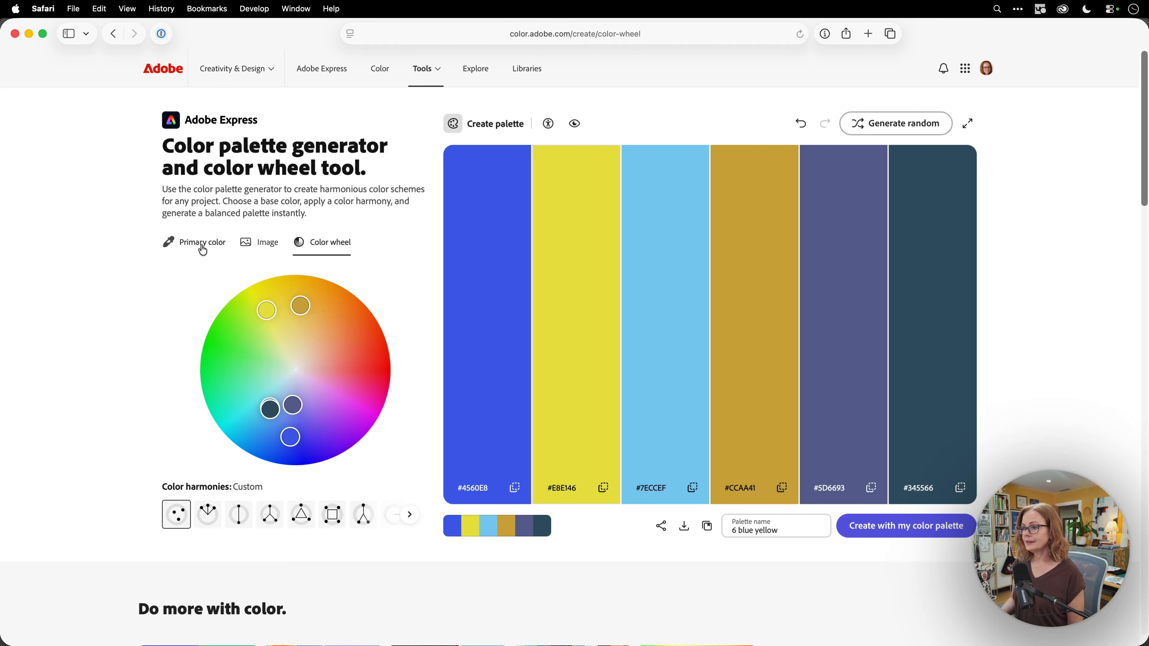
left_click(262, 249)
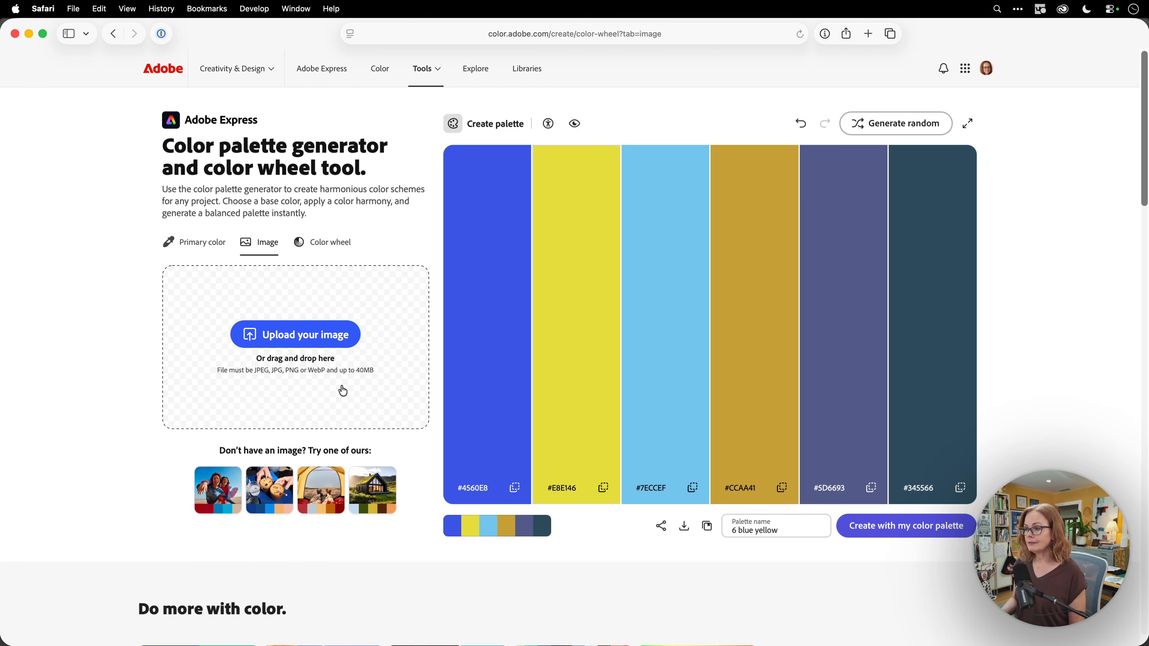
key("super+Tab")
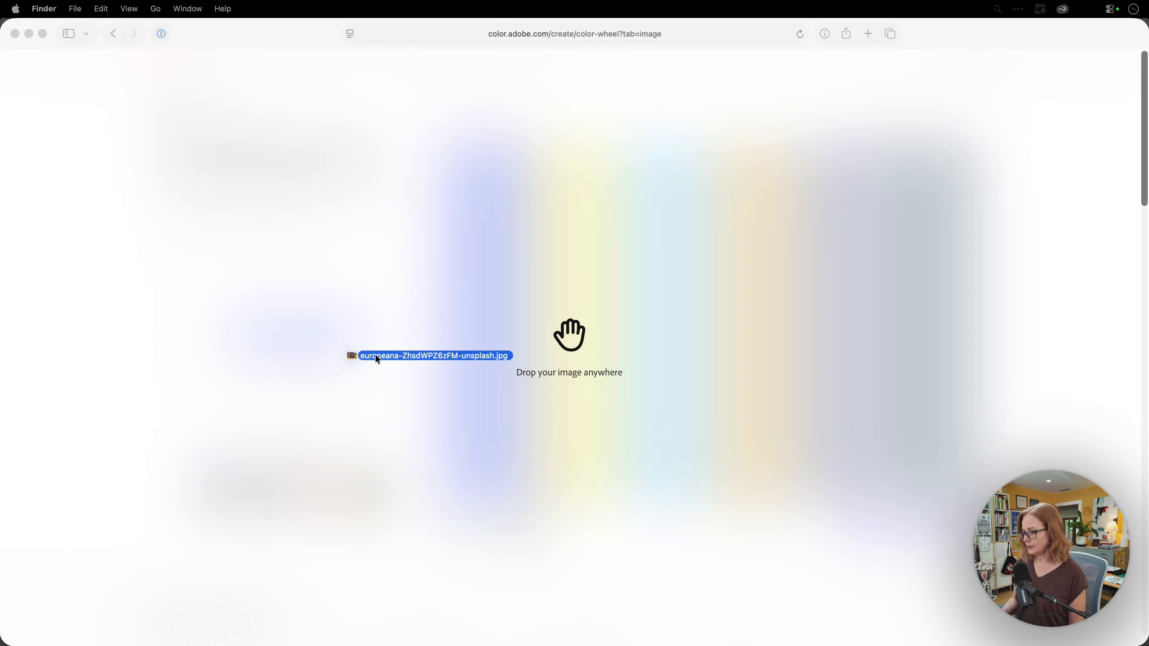
Upload the abstract landscape painting and compare the Bright, Muted and Deep colour moods
left_click_drag(375, 354, 303, 355)
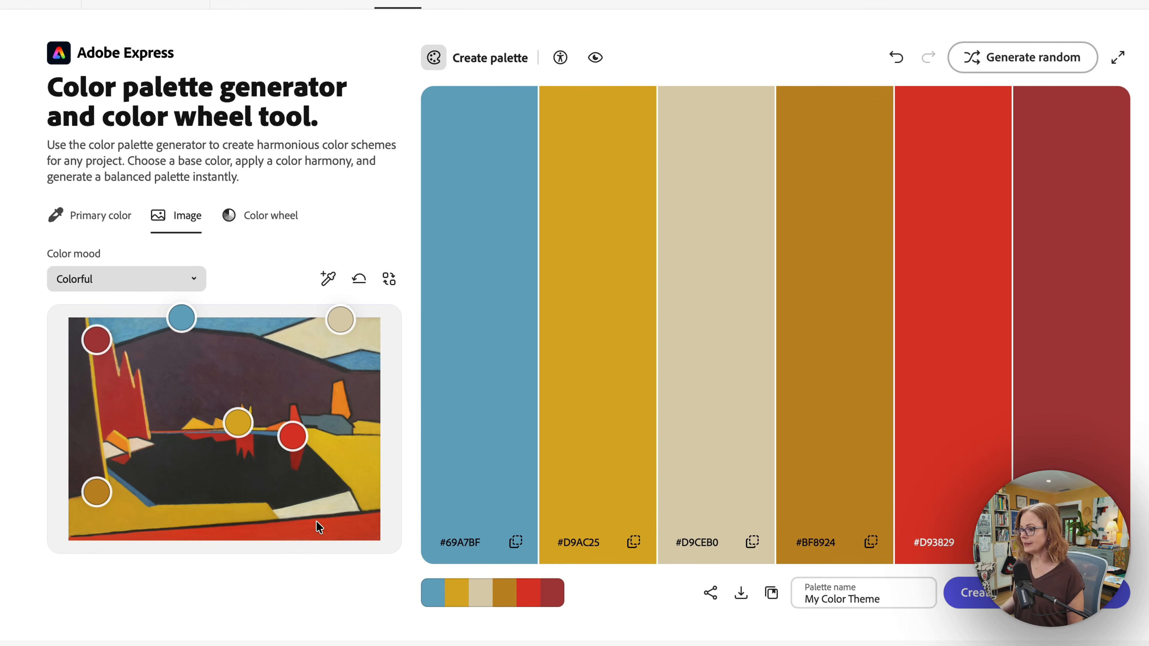
left_click(193, 278)
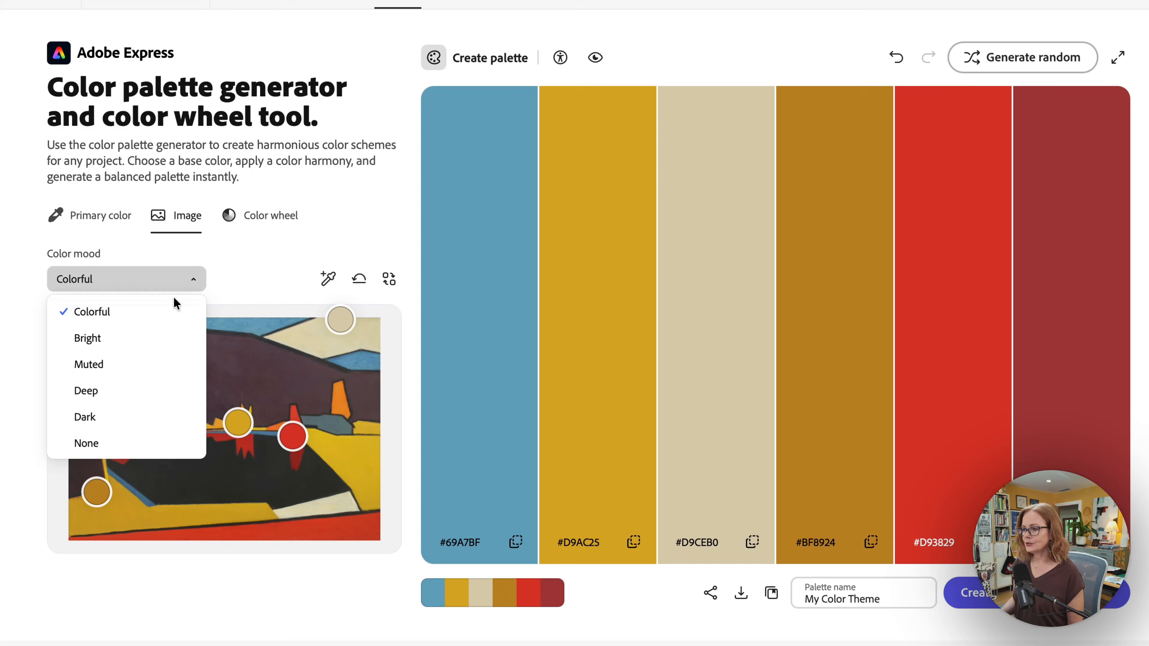
left_click(153, 337)
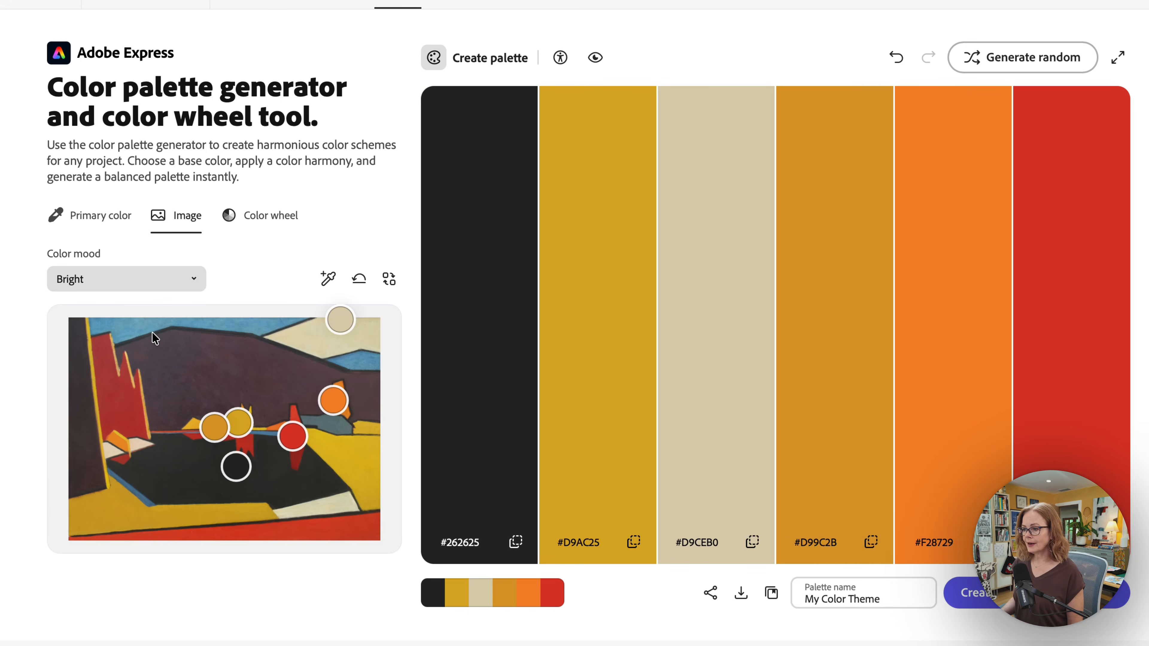
left_click(190, 284)
left_click(146, 367)
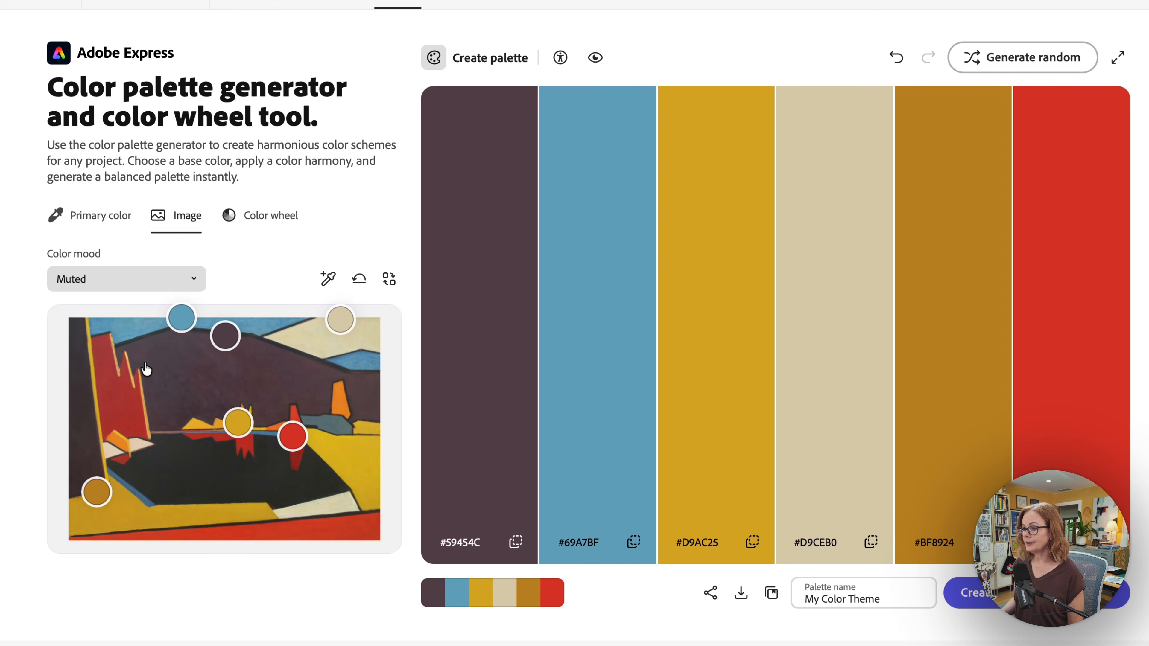
left_click(193, 279)
left_click(137, 403)
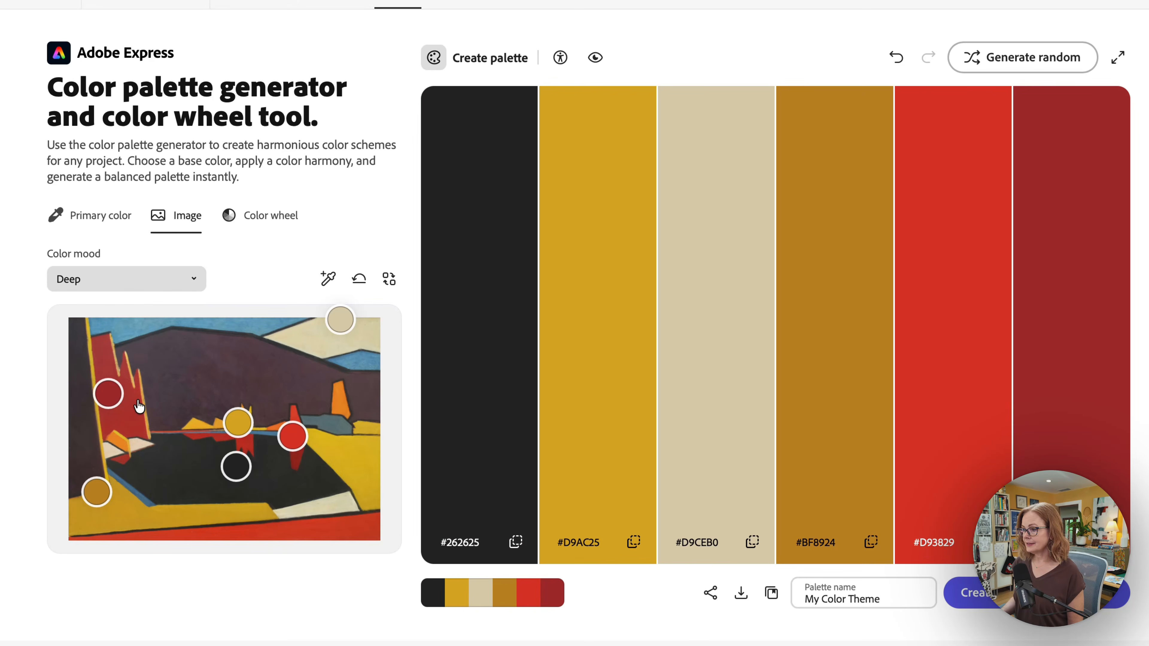
Return to the Colorful mood and add a seventh colour sampled from a dark area
left_click(192, 280)
left_click(152, 321)
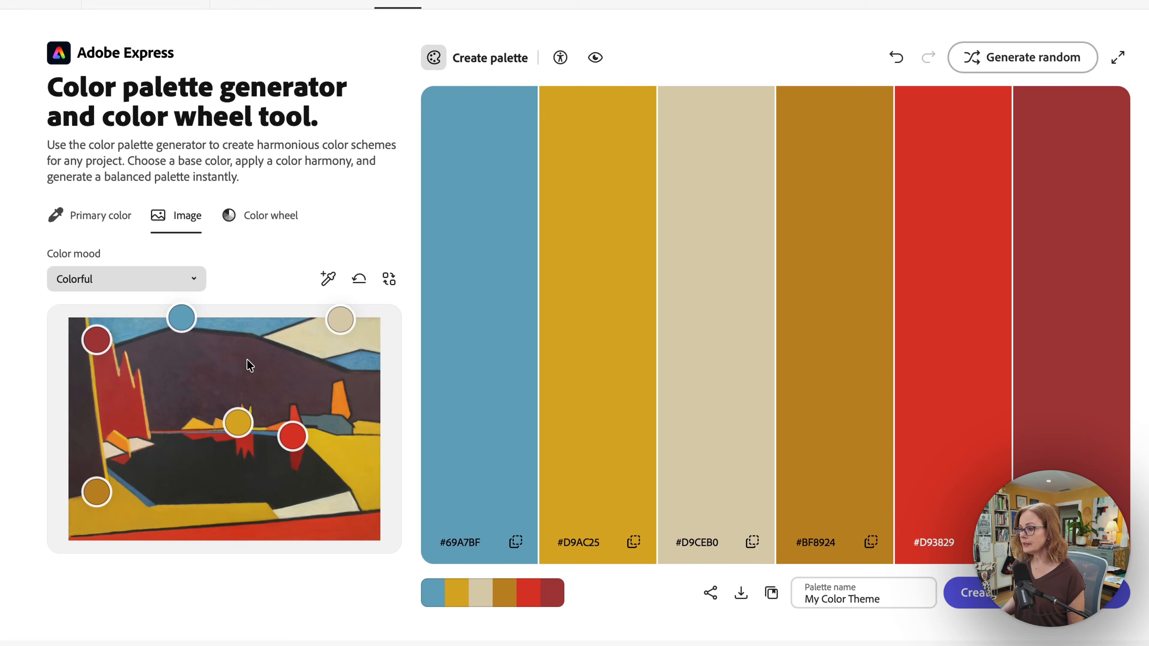
left_click(326, 287)
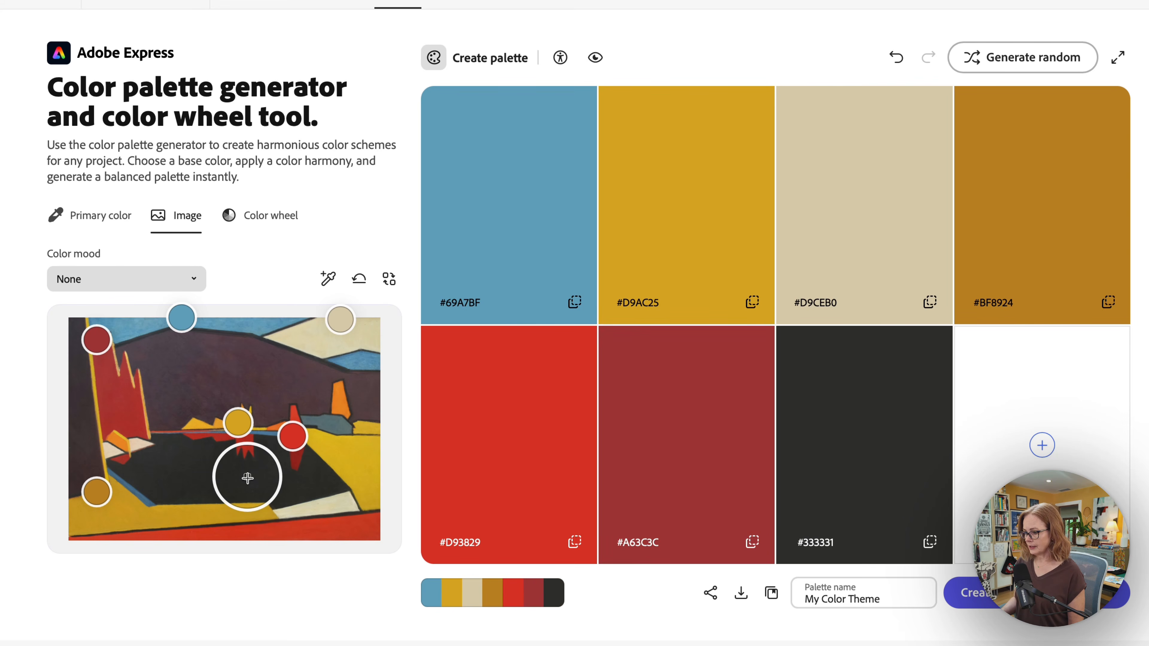
left_click_drag(247, 478, 297, 425)
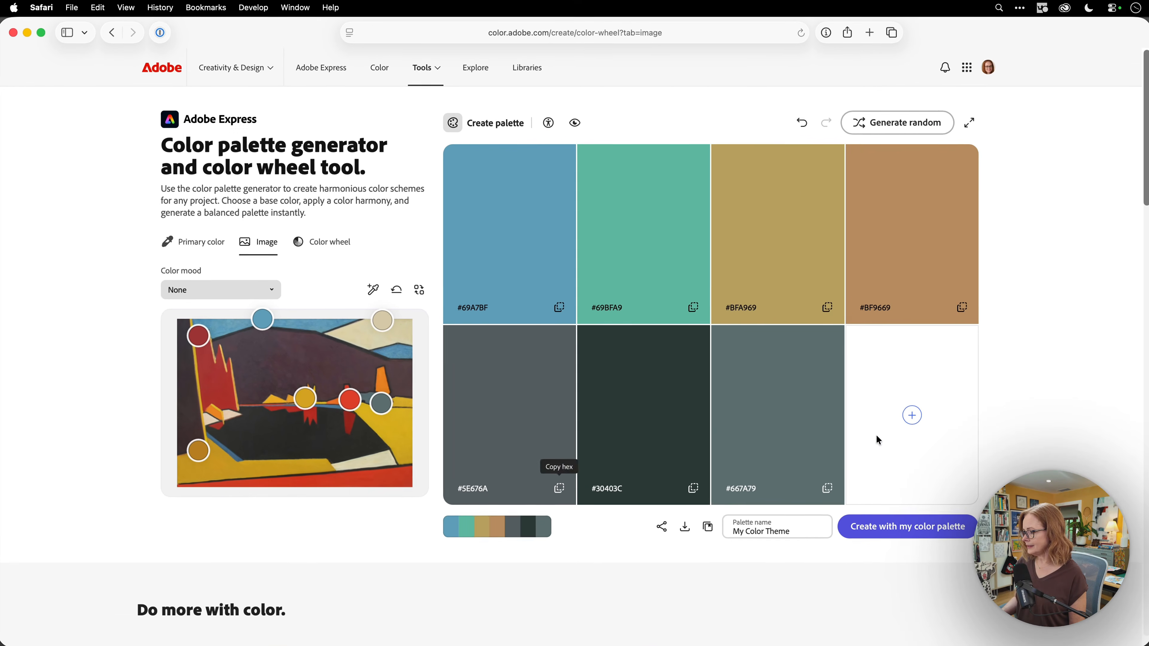
Try the Colorful mood and move four samplers, then reload to the default five-colour palette
left_click(233, 292)
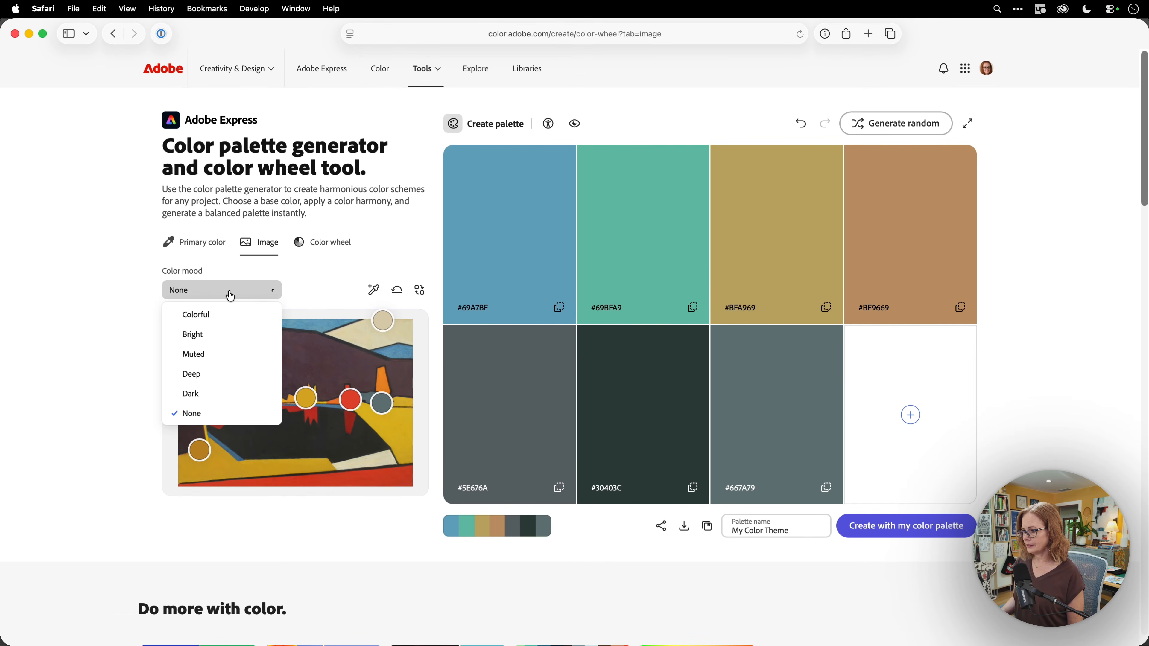
left_click(227, 316)
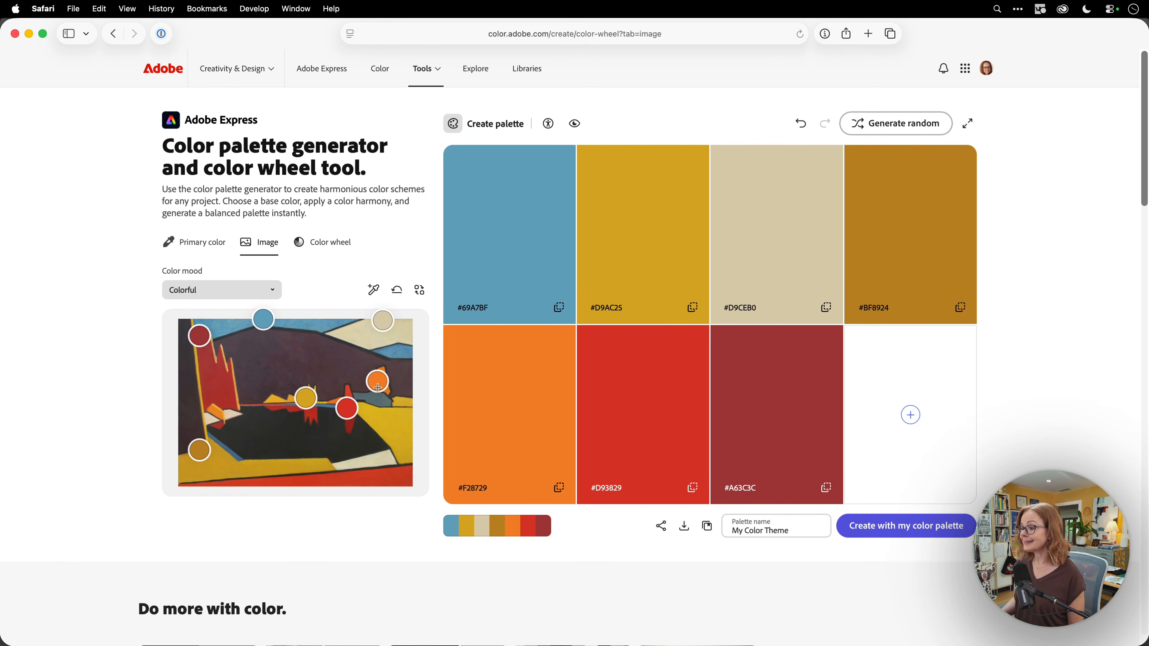
left_click_drag(378, 384, 380, 398)
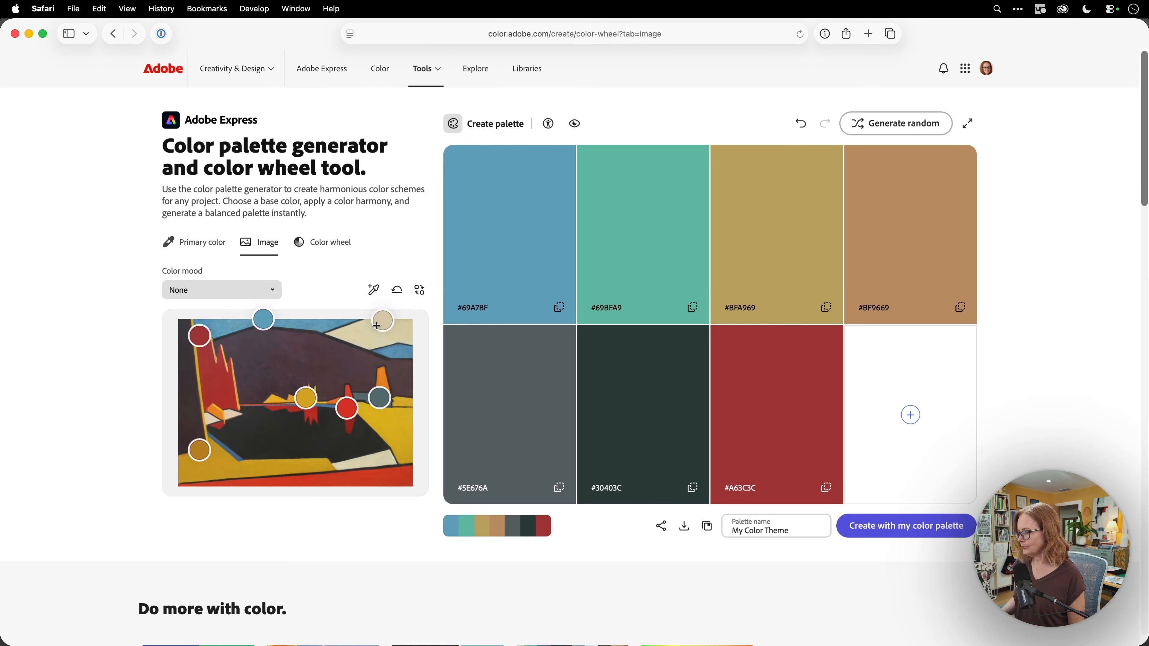
left_click_drag(376, 325, 397, 352)
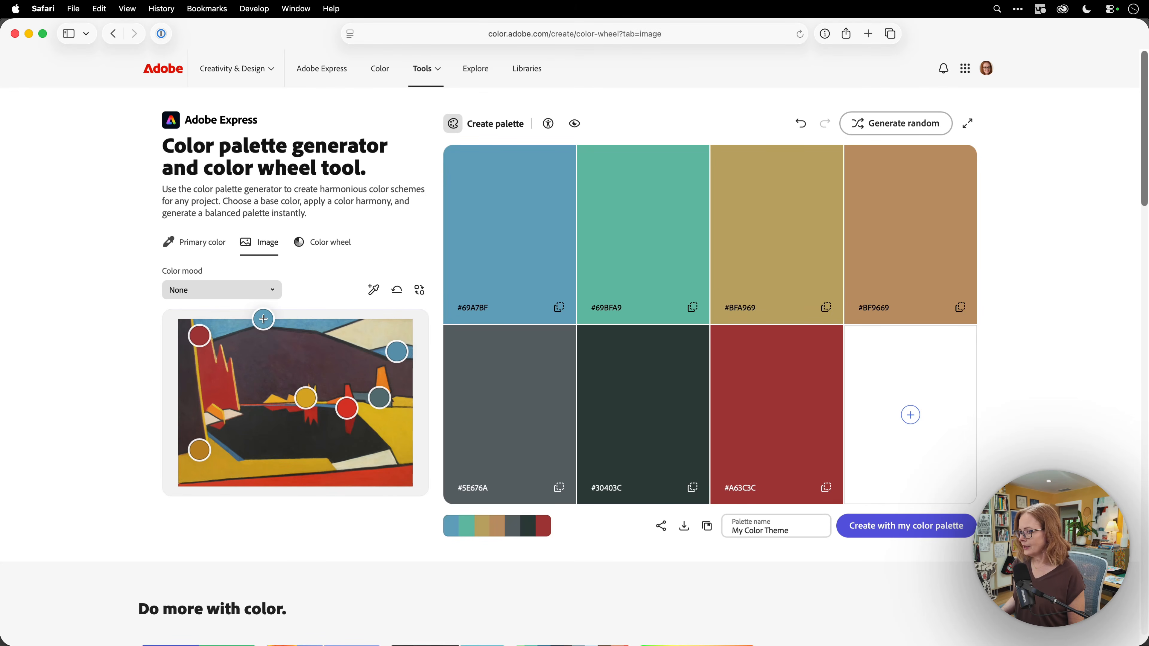
left_click_drag(263, 319, 261, 369)
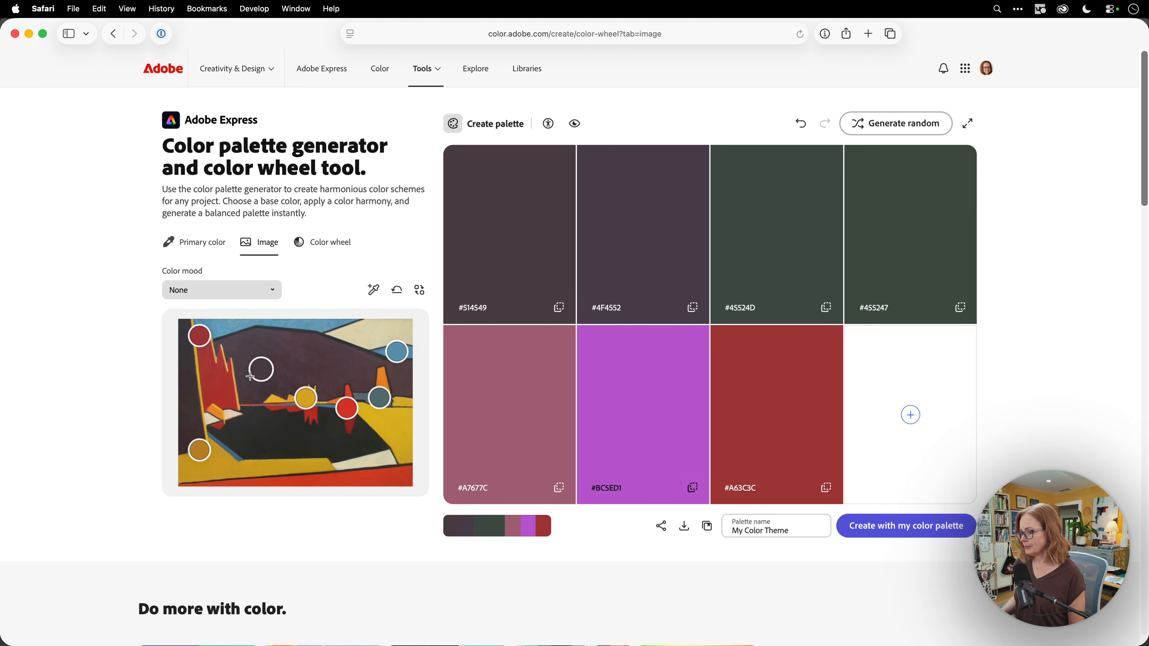
left_click_drag(201, 449, 263, 444)
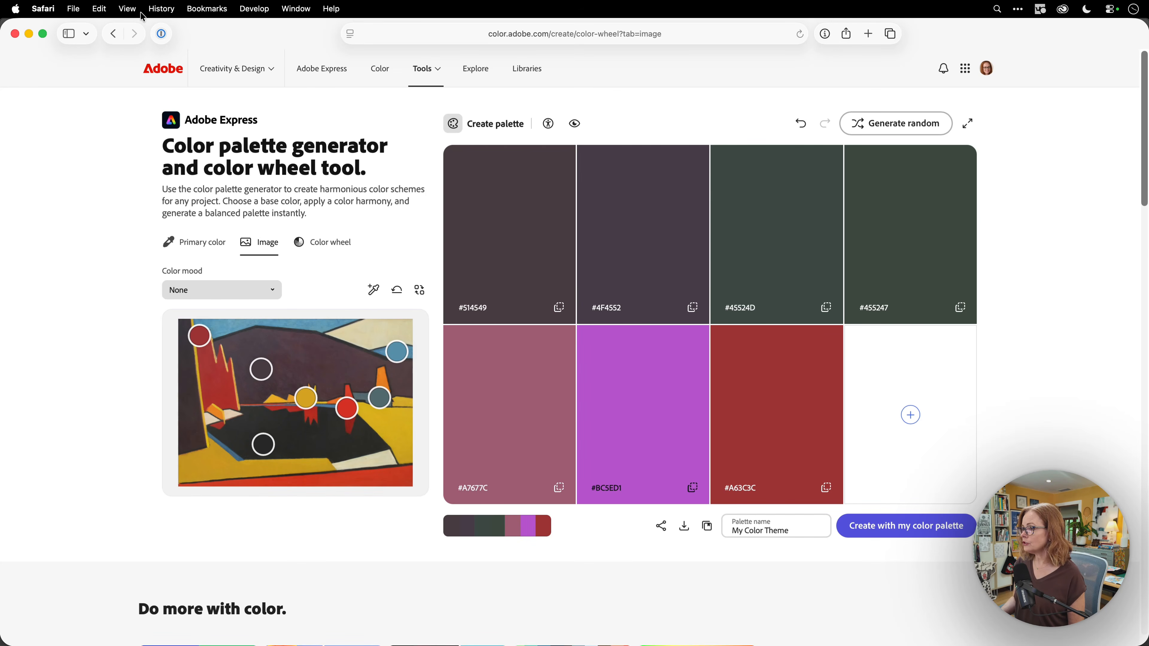
left_click(800, 35)
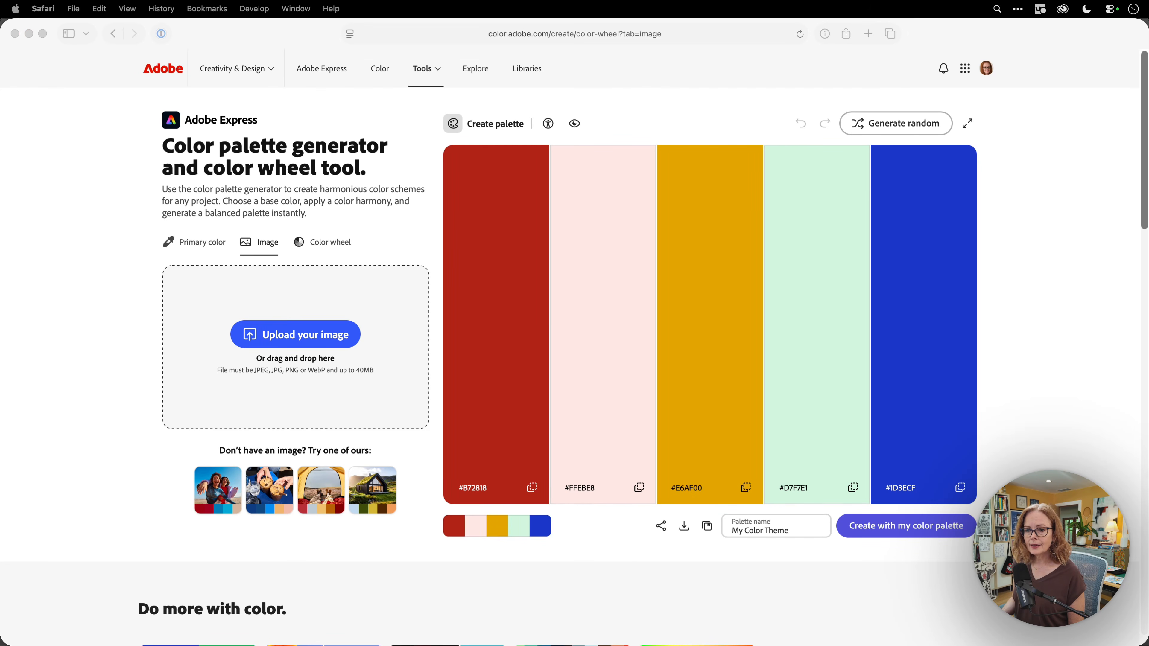
Re-upload the painting and add two more colours sampled from dark hill areas, making seven
left_click_drag(0, 226, 355, 347)
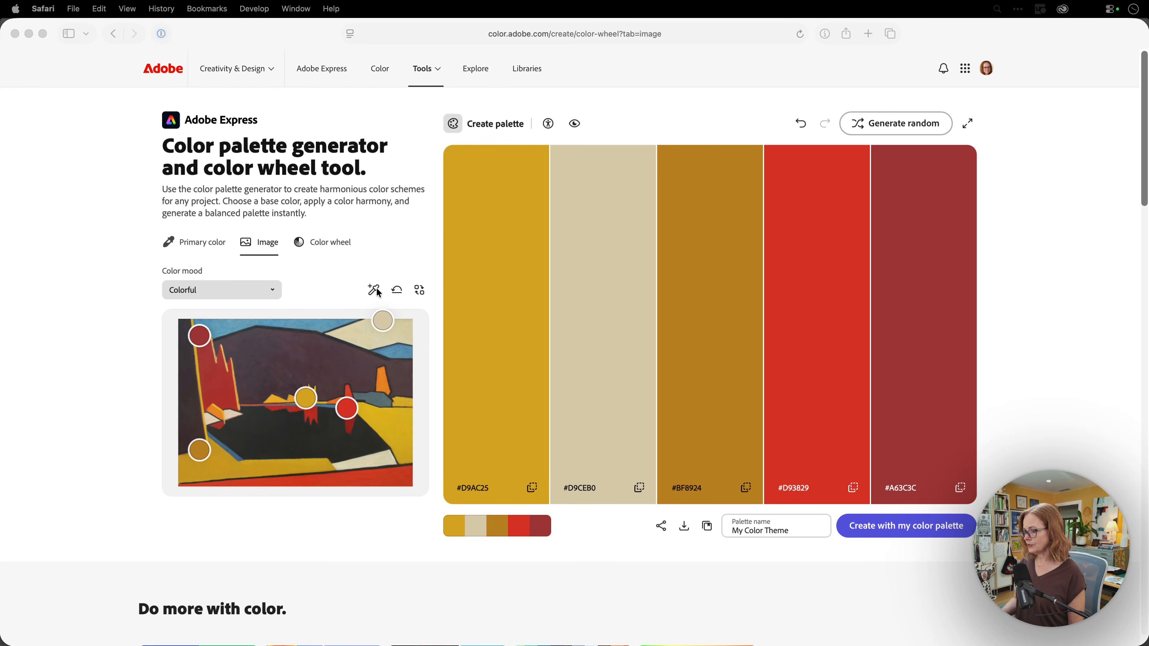
left_click(376, 294)
left_click(372, 292)
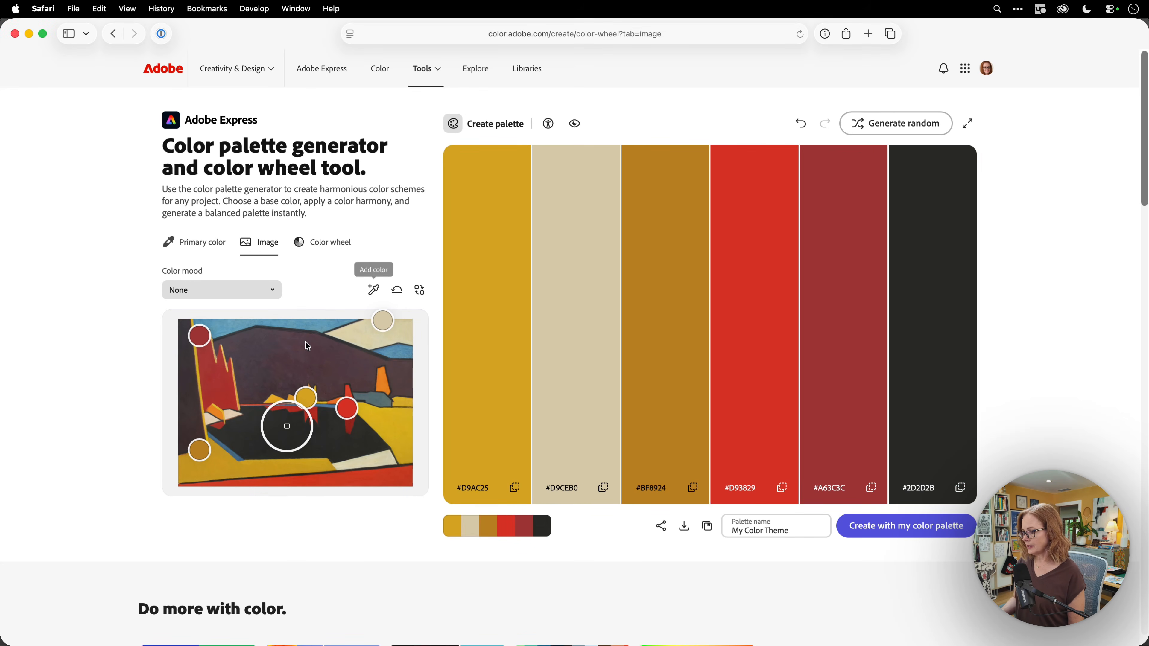
left_click_drag(287, 423, 395, 355)
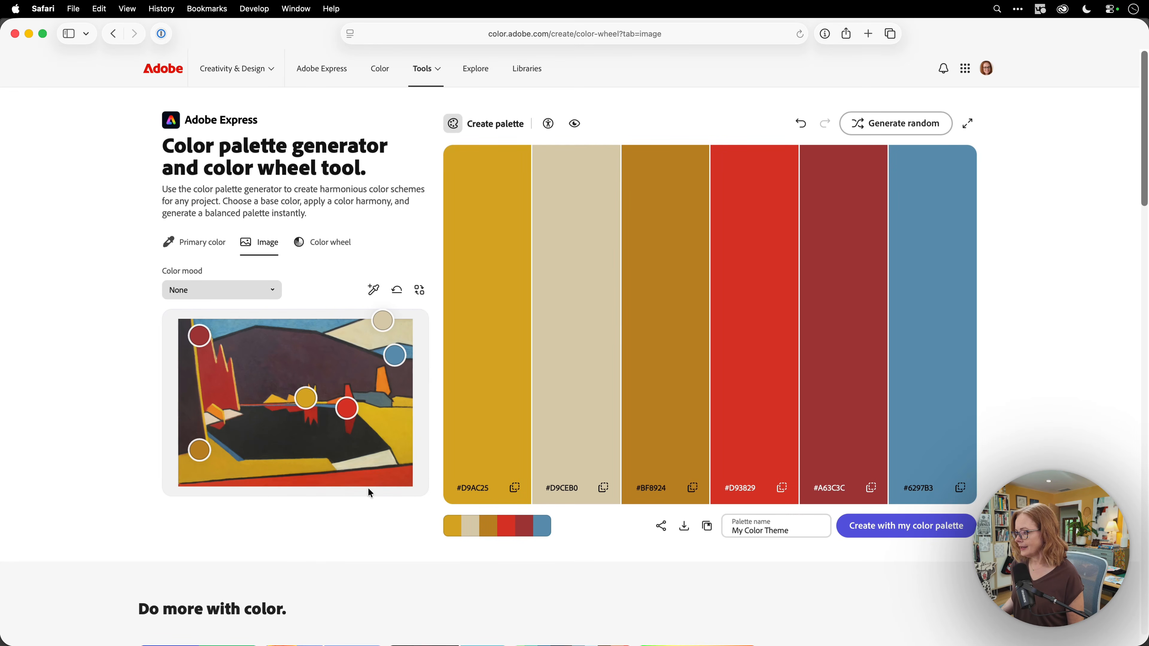
left_click(374, 289)
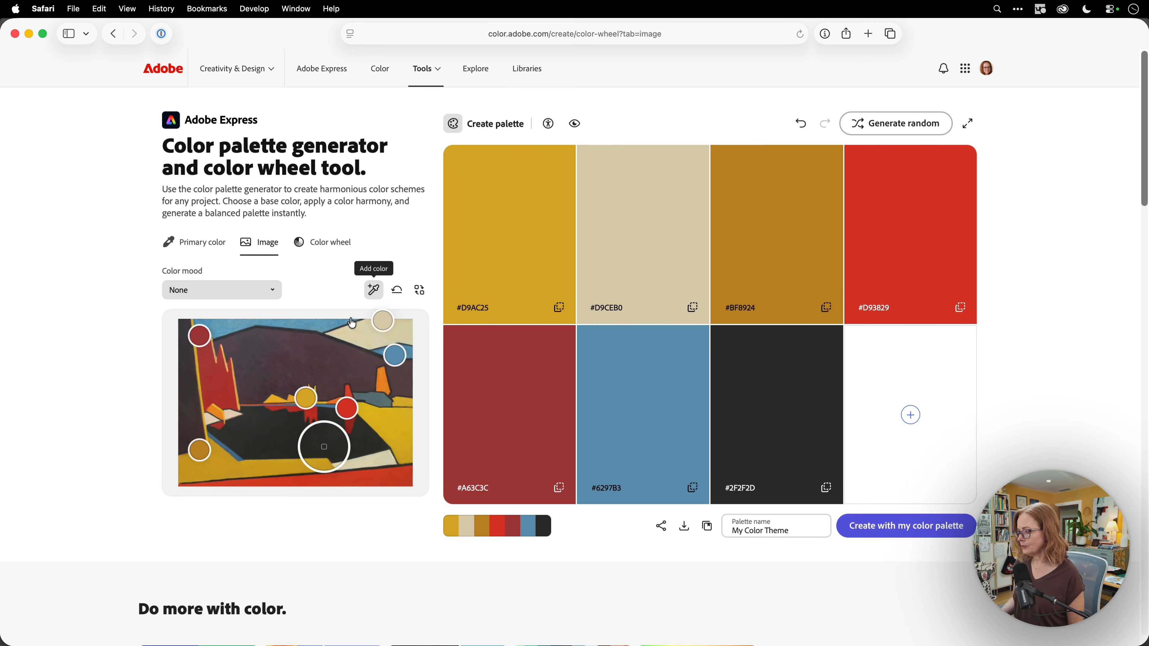
mouse_move(316, 451)
left_mouse_down()
mouse_move(280, 447)
mouse_move(271, 424)
mouse_move(280, 358)
left_mouse_up()
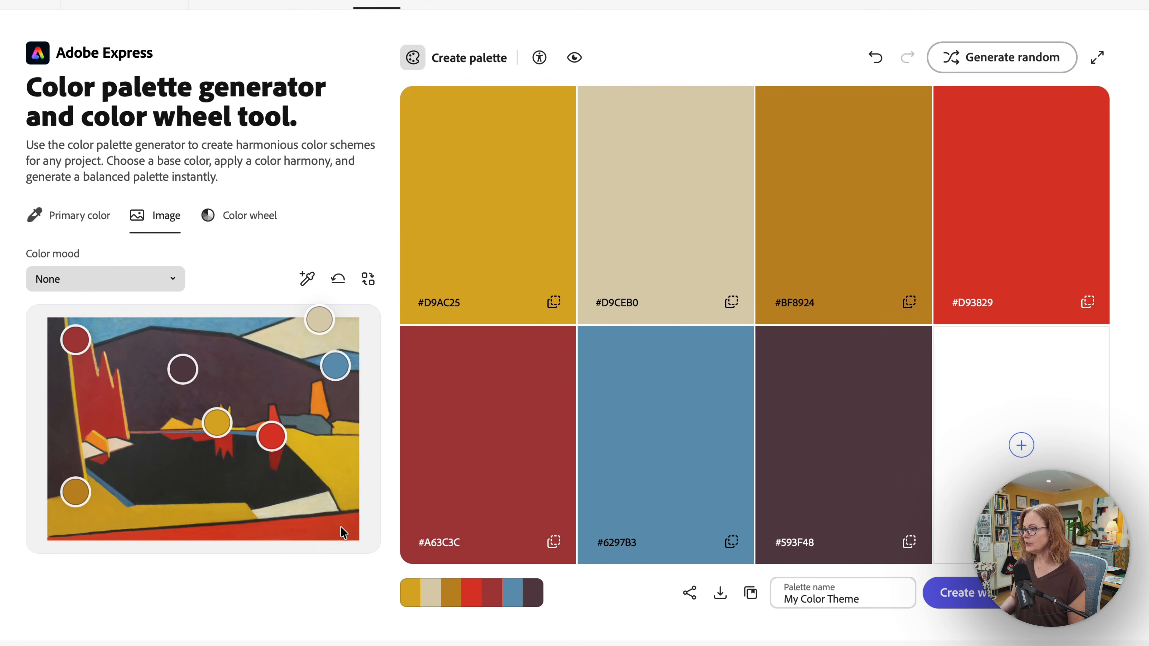
Review the palette in the Contrast checker and Color blindness views, then return to the generator
left_click(539, 59)
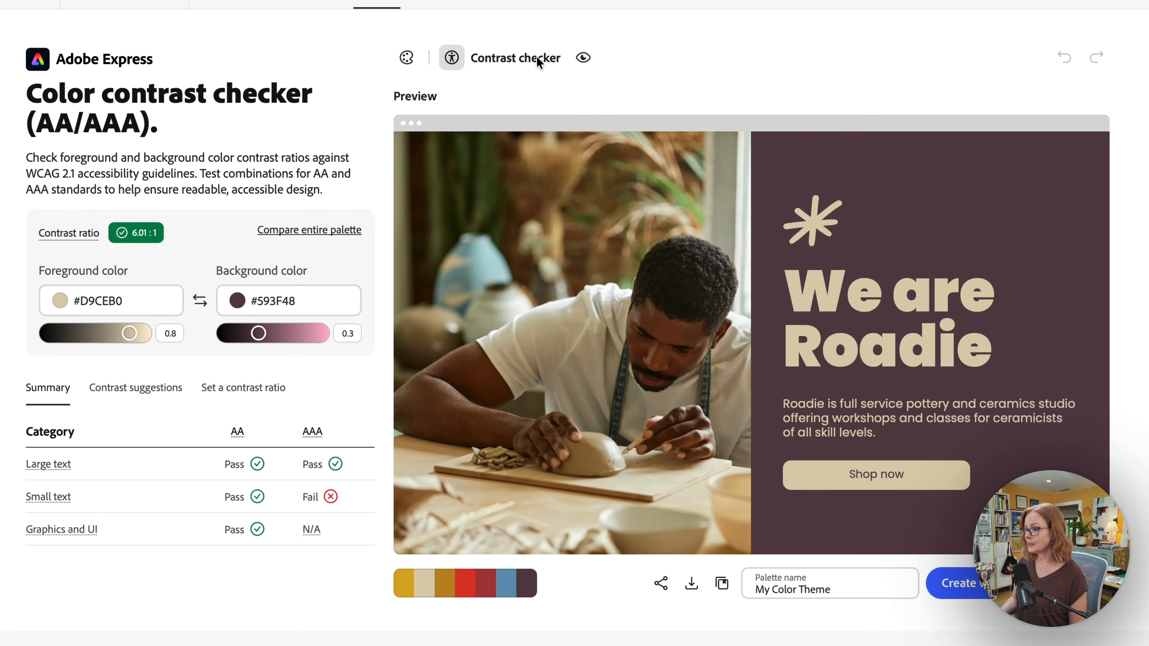
left_click(584, 59)
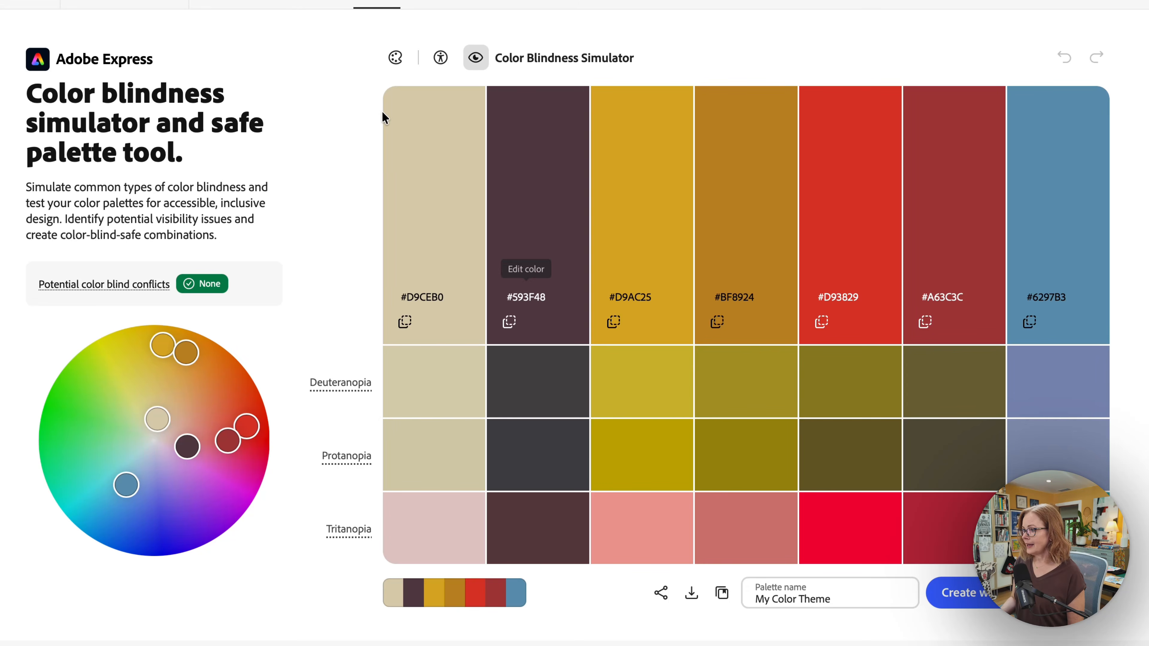
left_click(392, 66)
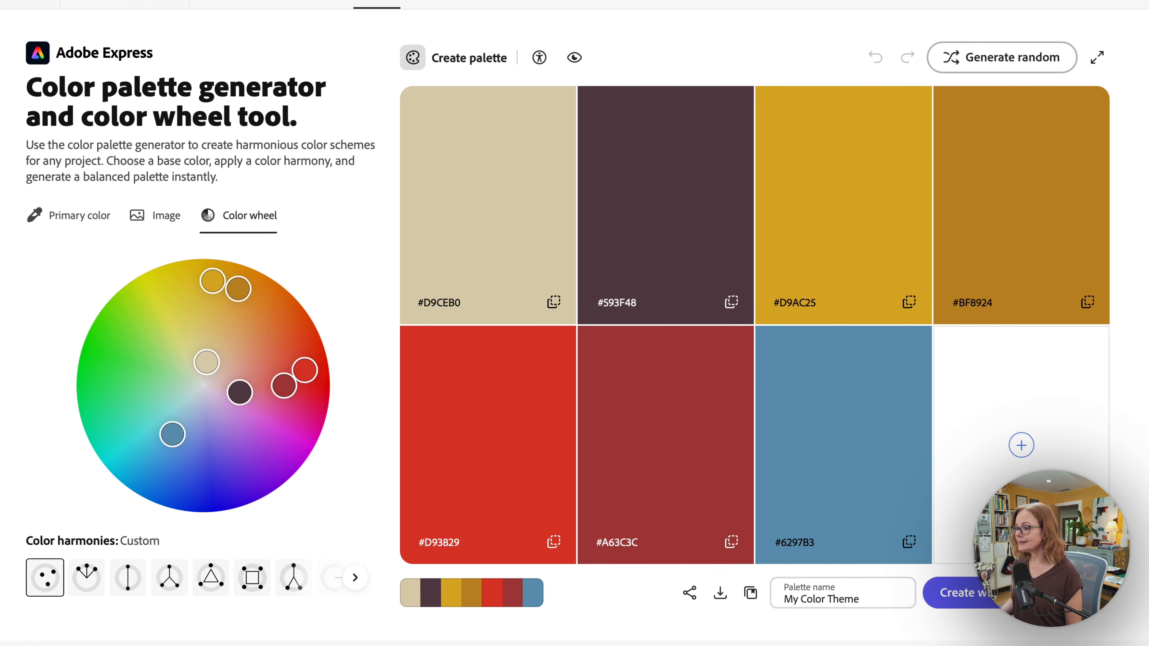
Return to the image sampling panel and copy the beige swatch's hex code #D9CEB0
left_click(158, 216)
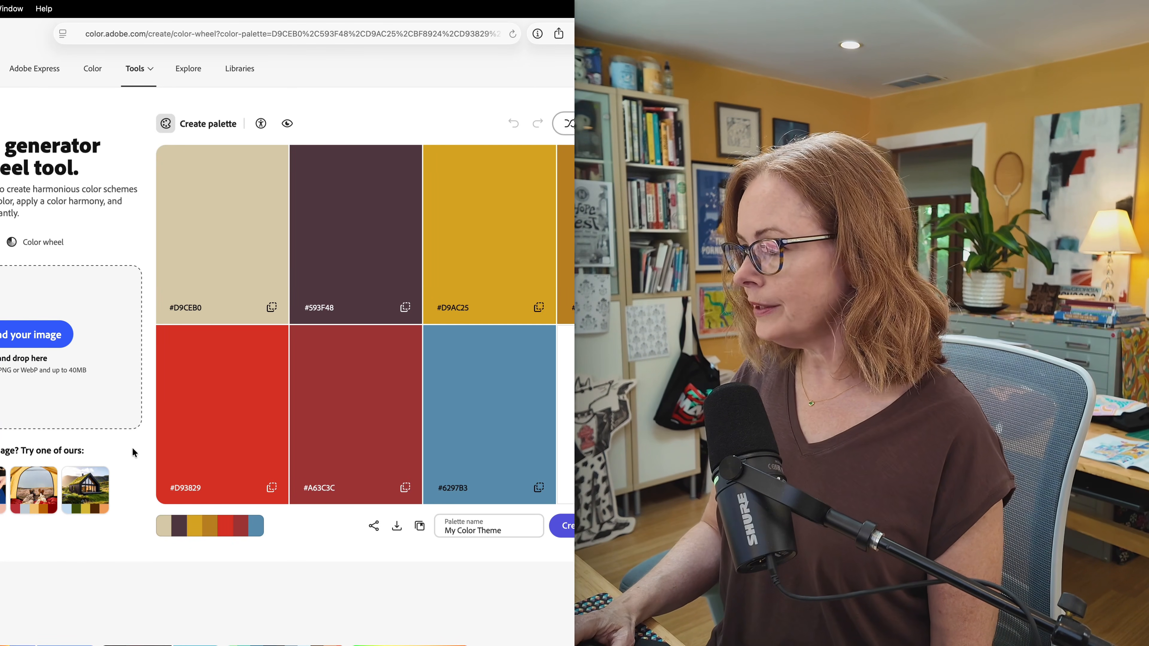
mouse_move(245, 354)
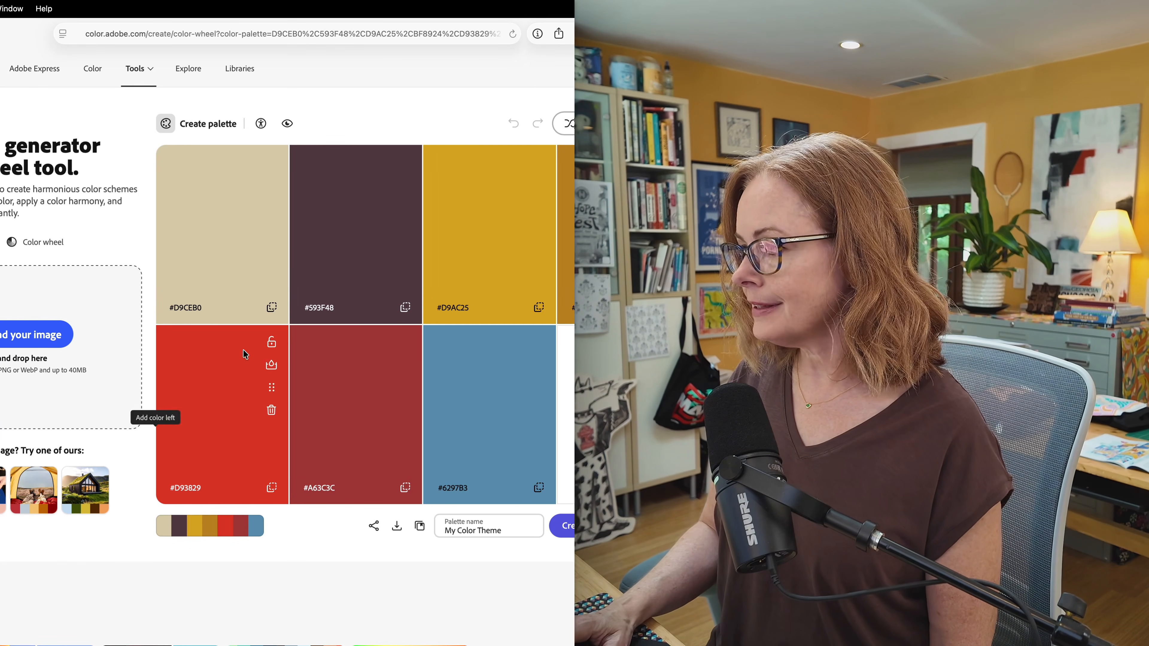
left_click(272, 307)
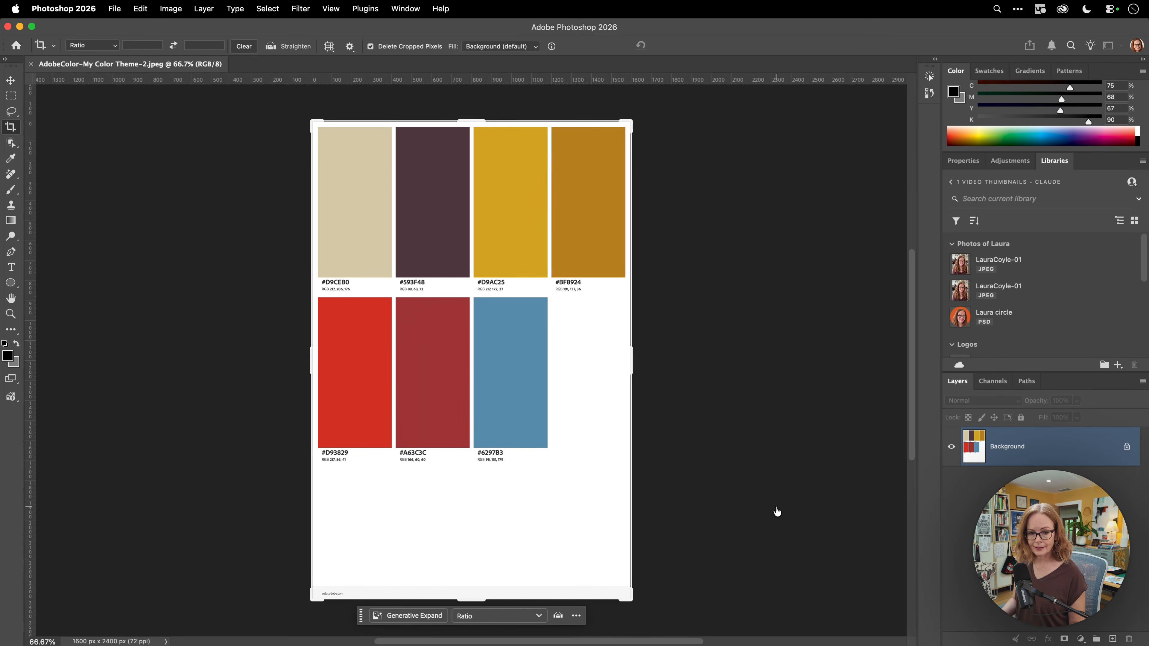
Switch from Photoshop back to Safari with Cmd+Tab
key("super+Tab")
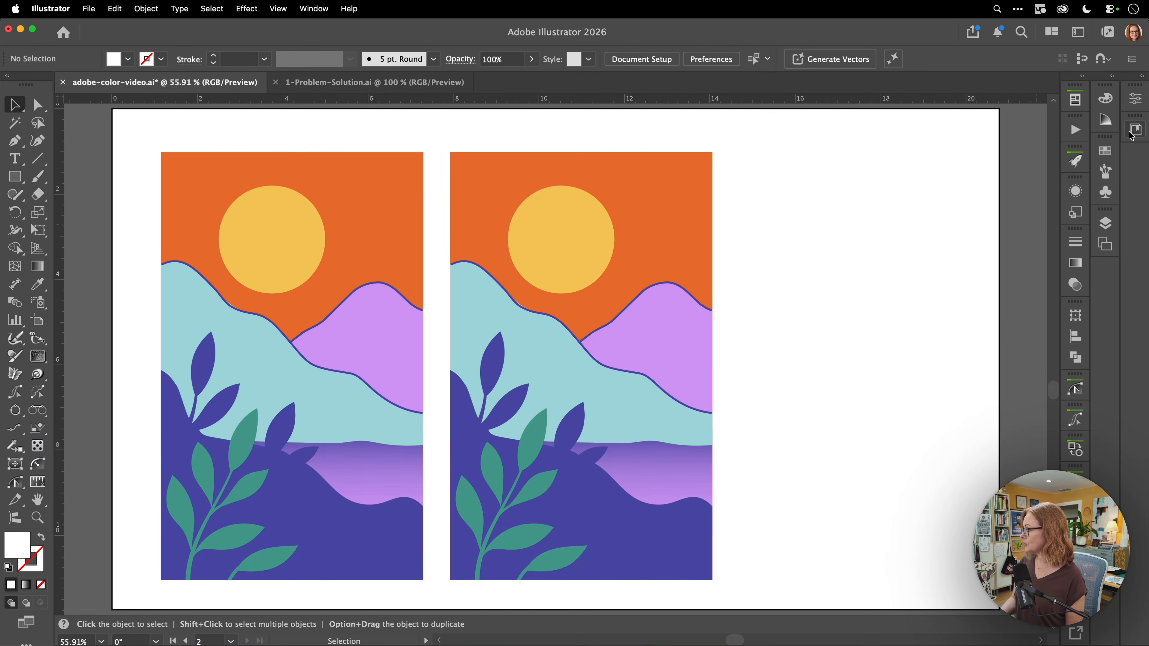
From the Libraries panel, add the 6 blue yellow and 6 new 30 themes to swatches
left_click(1137, 131)
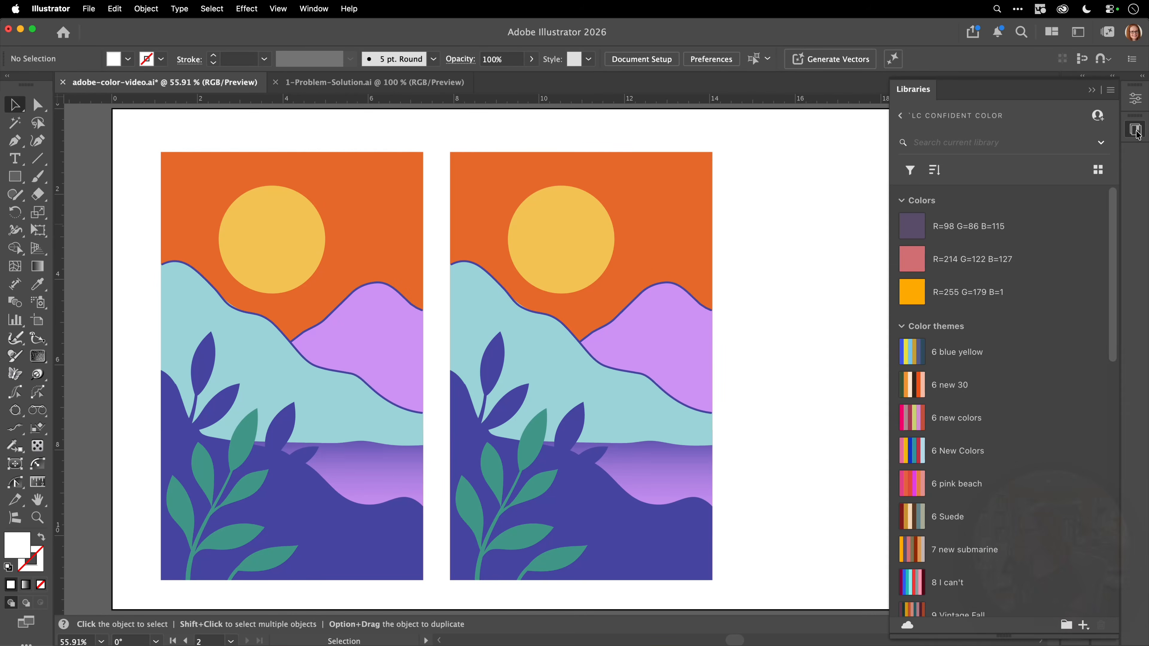
scroll(1112, 222, "down", 2)
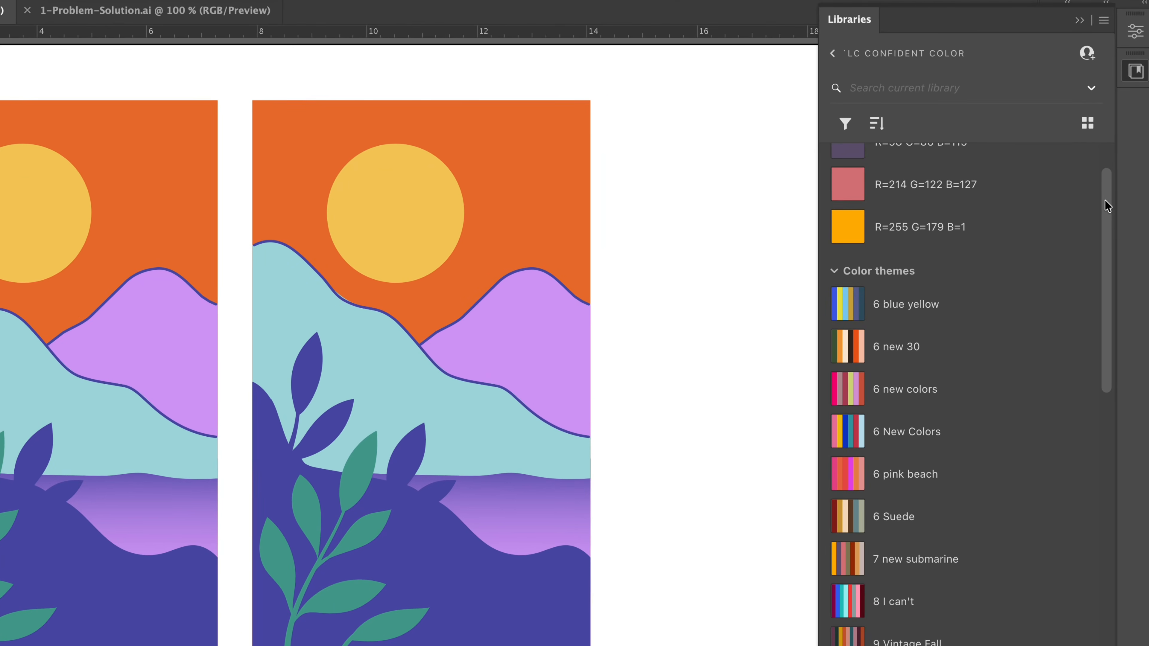
scroll(1109, 199, "up", 2)
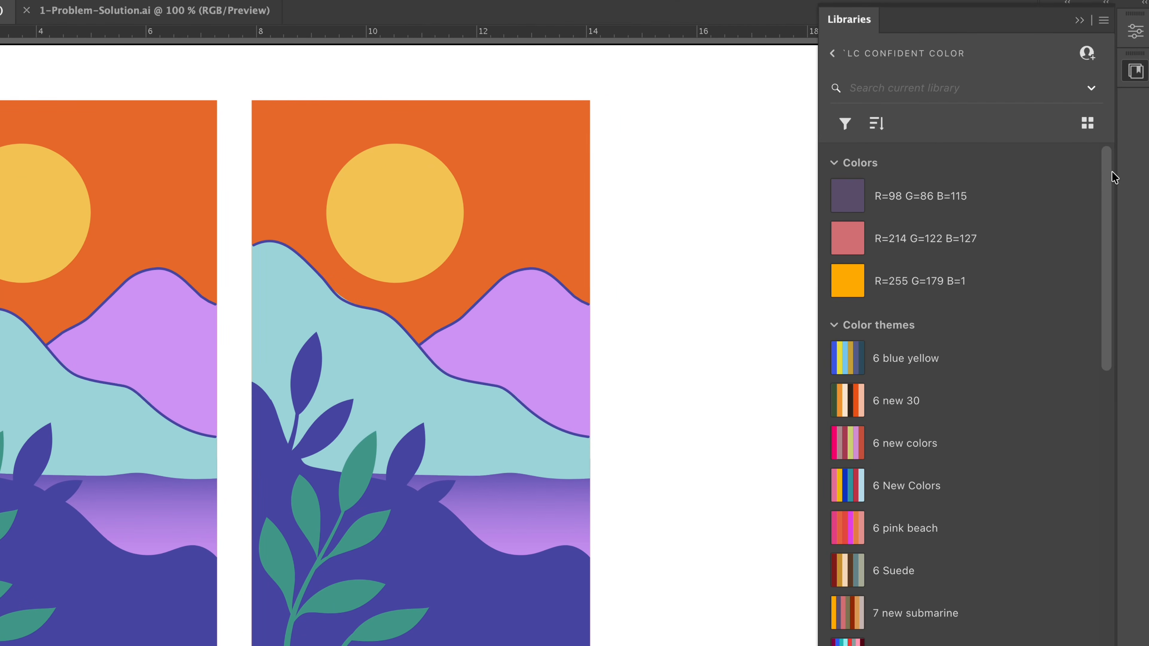
right_click(865, 367)
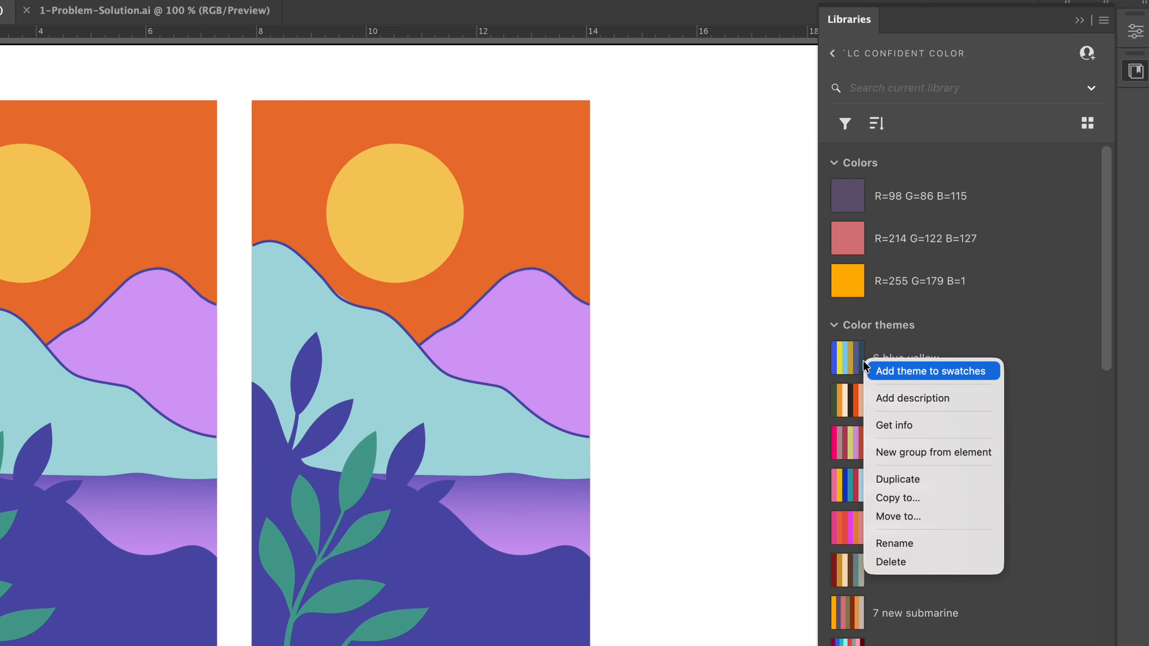
left_click(882, 375)
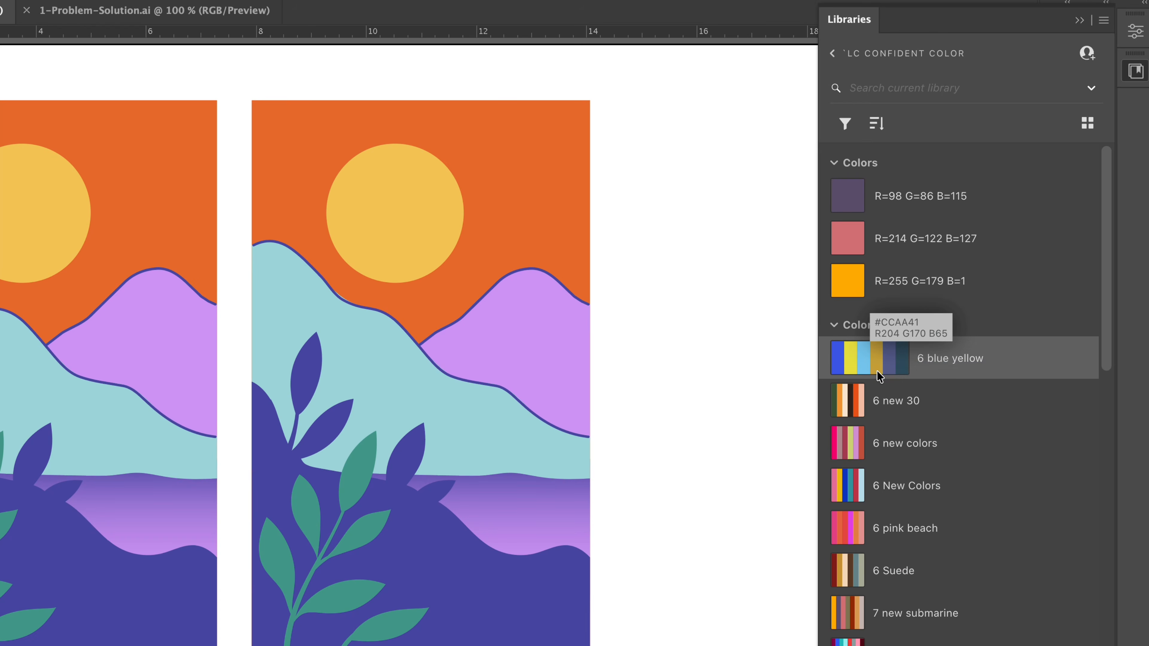
right_click(871, 398)
left_click(883, 404)
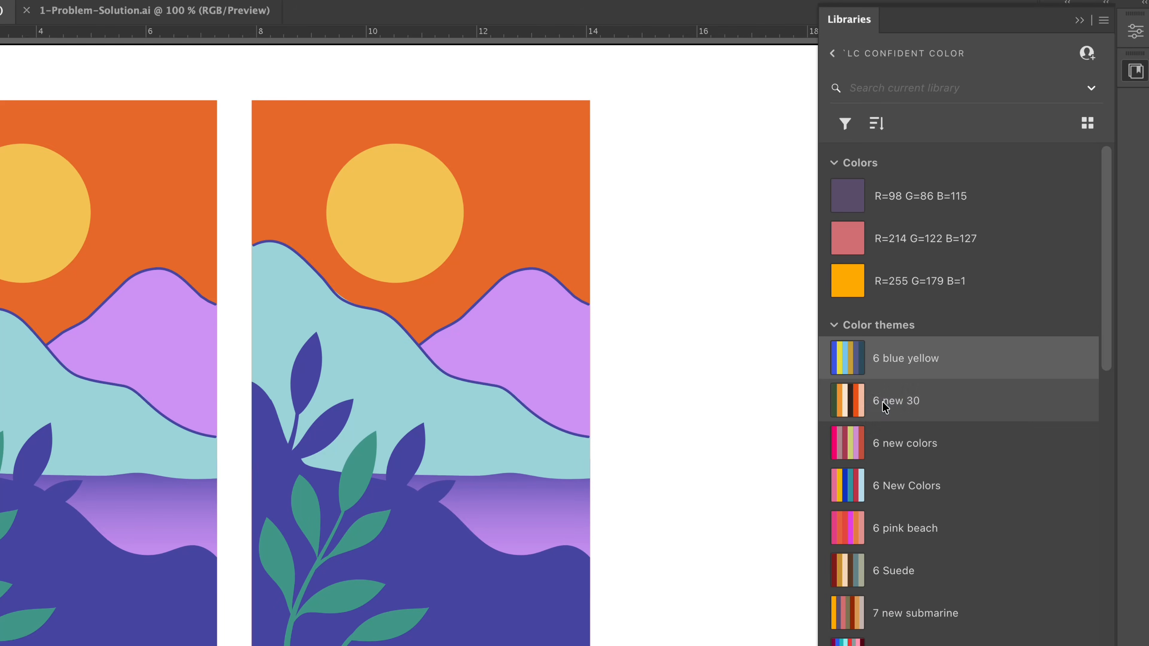
Add the 6 new colors and 6 New Colors themes to swatches and collapse the Libraries panel
right_click(886, 441)
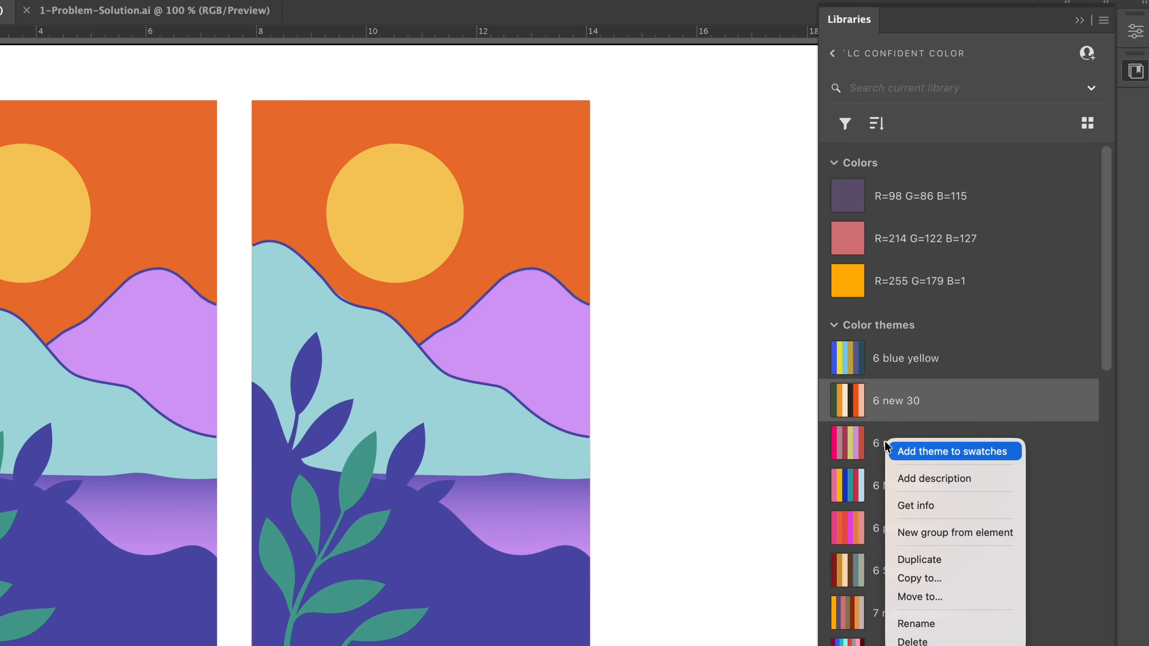
left_click(899, 453)
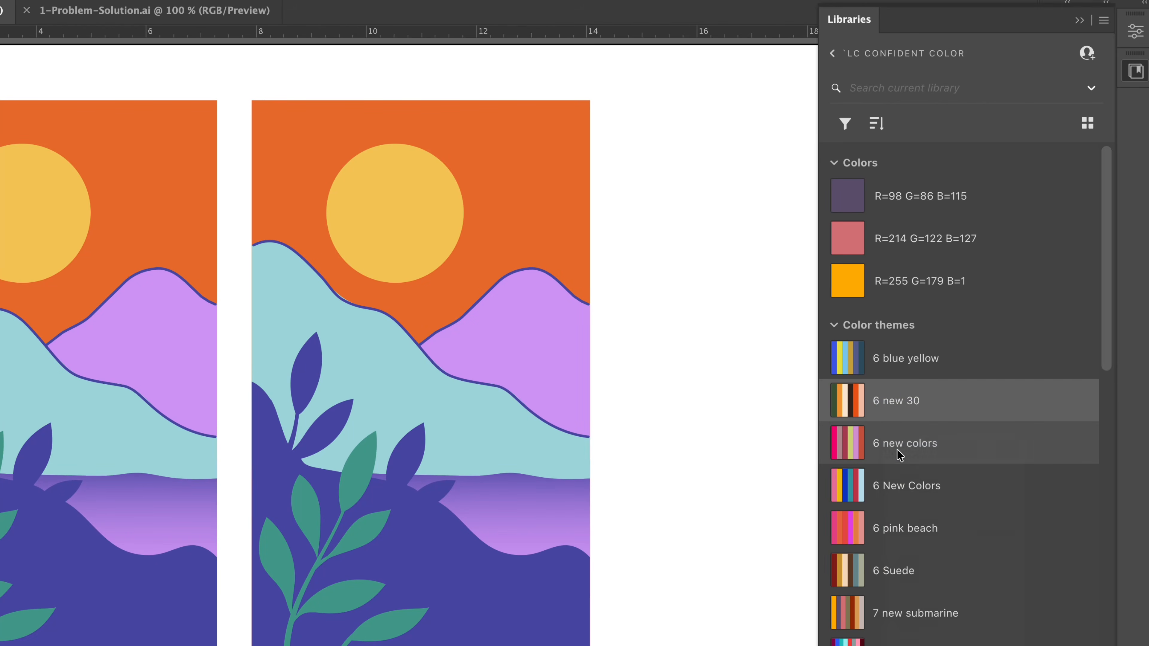
right_click(896, 488)
left_click(903, 494)
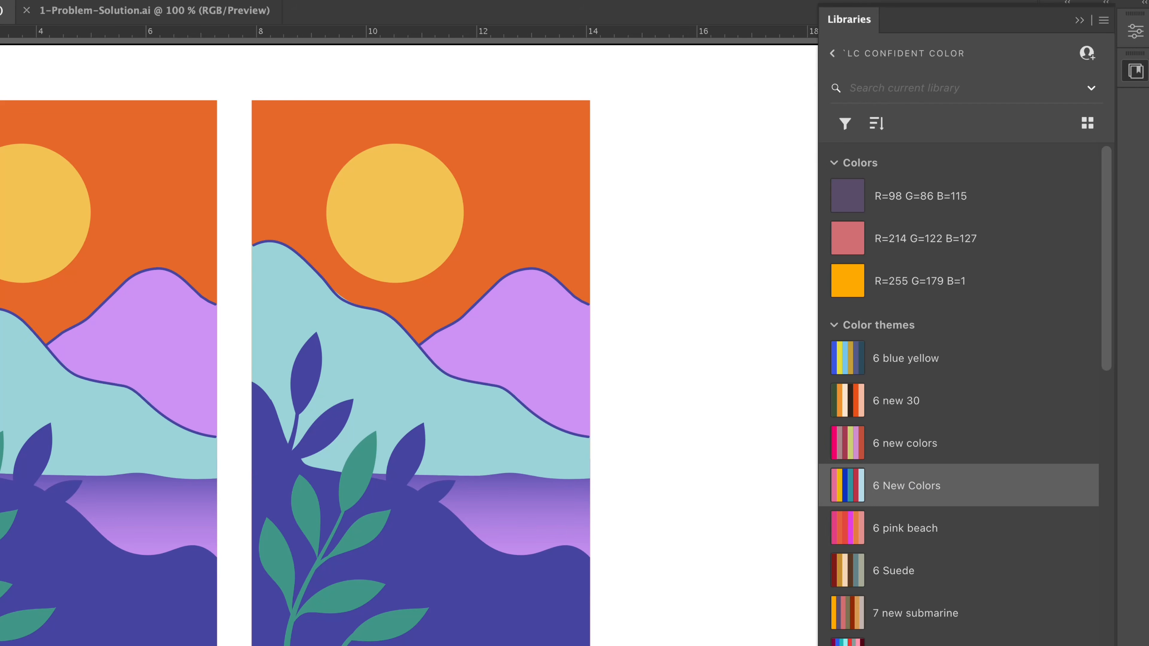
left_click(1080, 20)
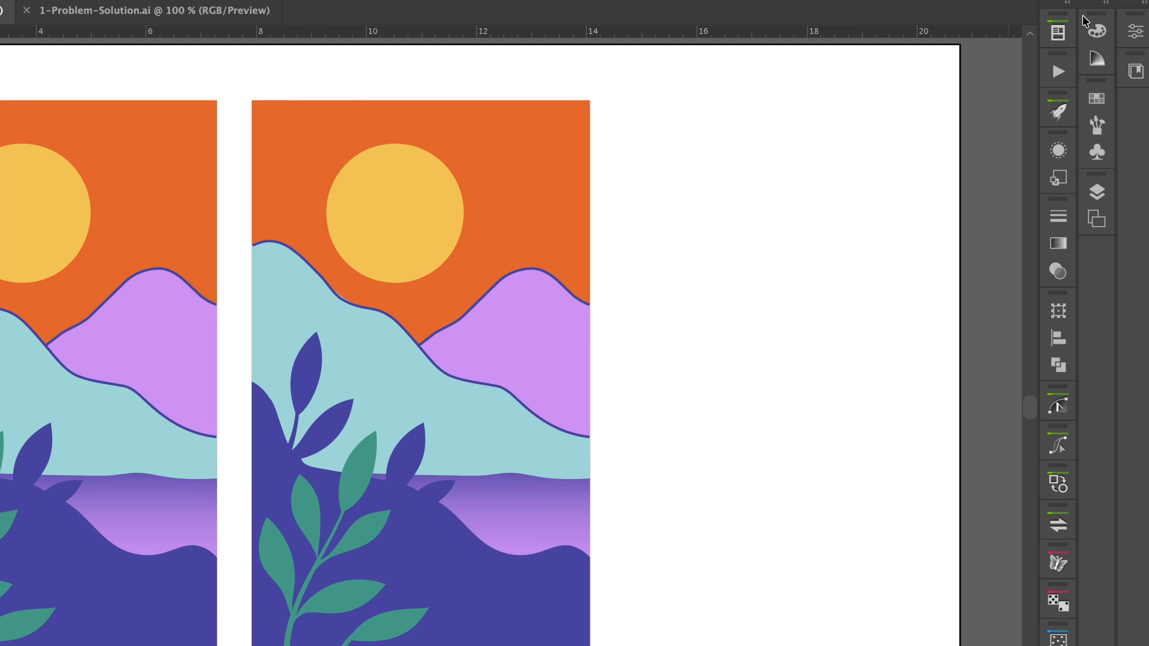
Select the swatches from CMYK Red through the empty folder and delete them, confirming Yes
left_click(1098, 100)
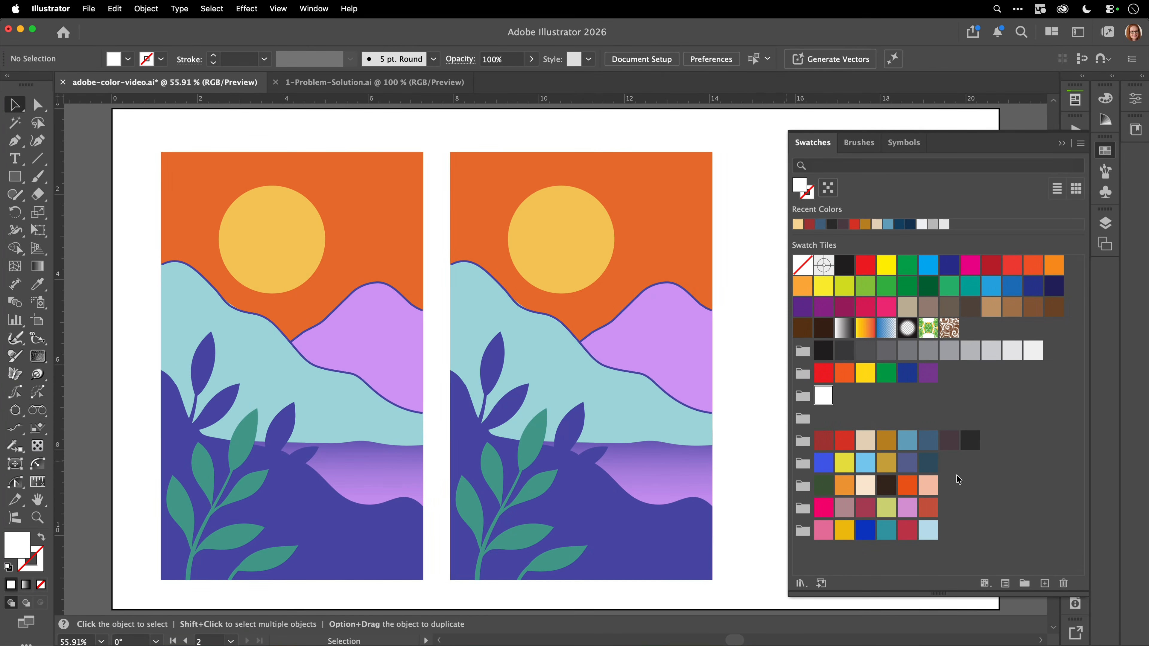
left_click(985, 411)
left_click(865, 267)
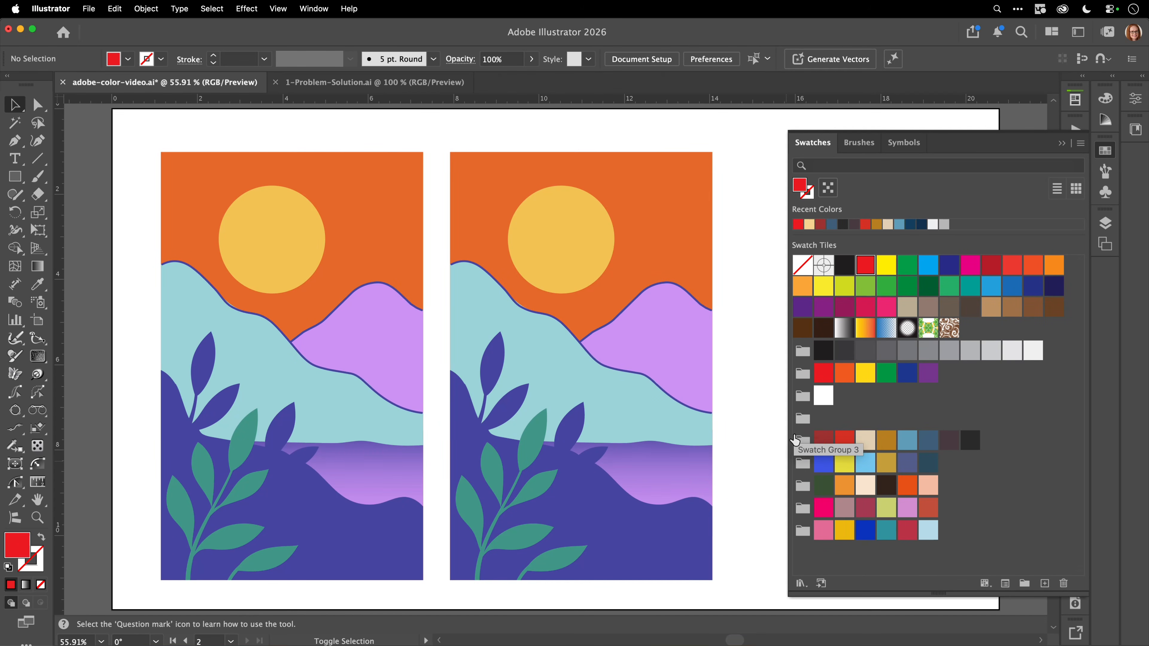
left_click(804, 419, "shift")
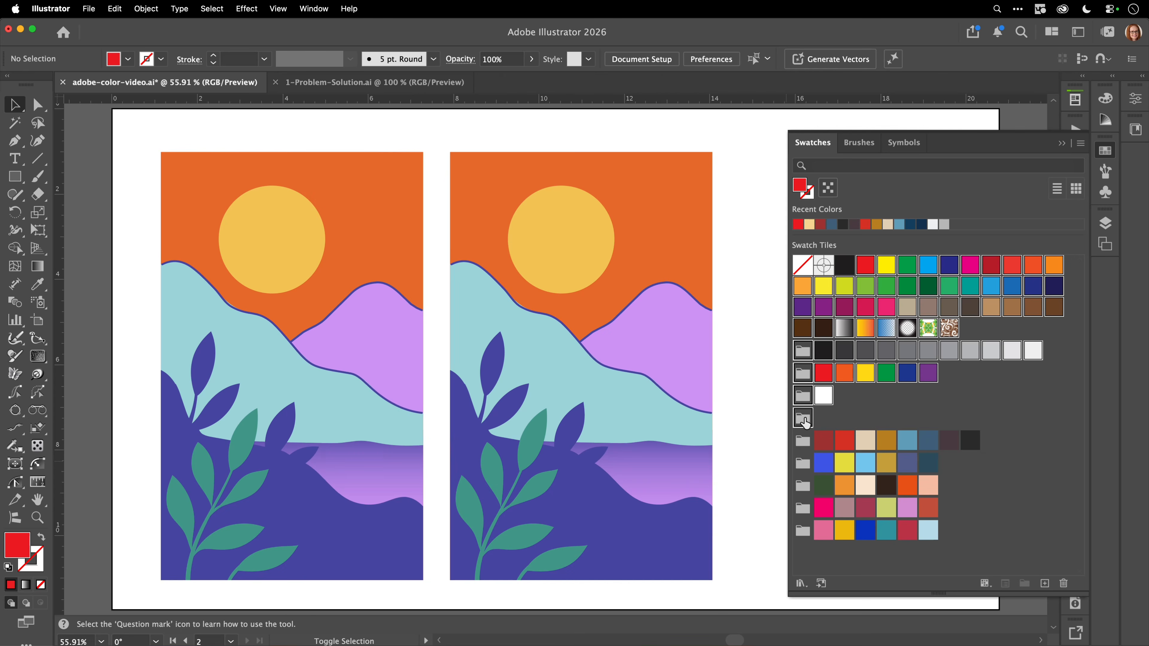
left_click(1063, 583)
left_click(633, 360)
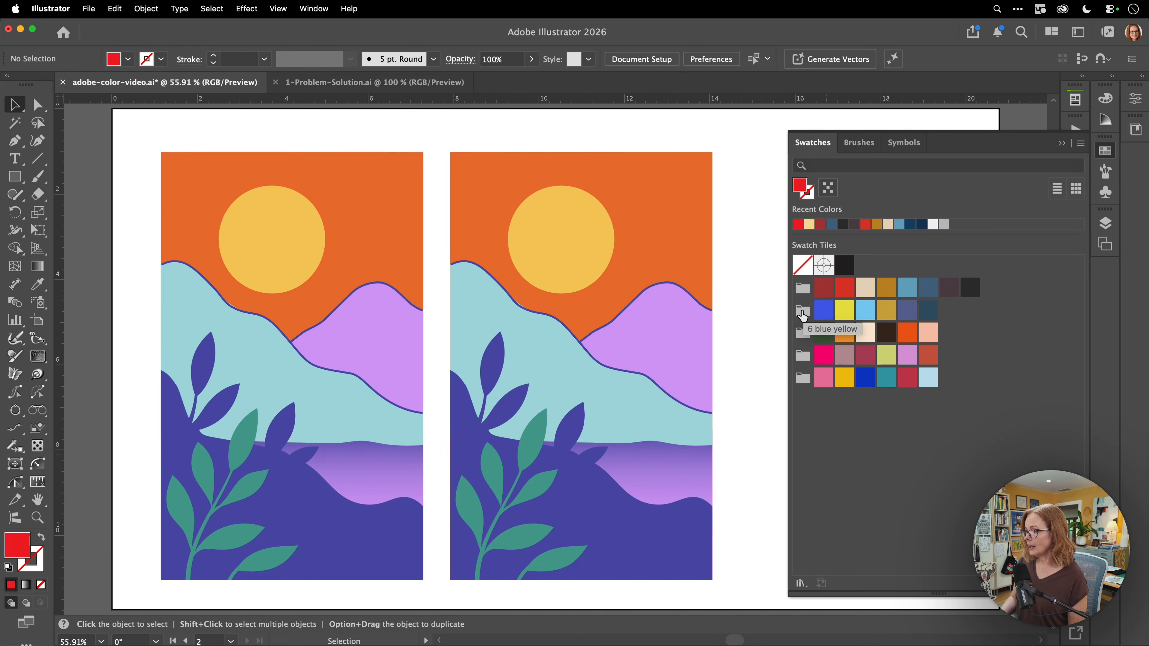
Open the 6 blue yellow group in Edit Colors, unlink harmony colours, and drag purple toward dark teal
double_click(803, 312)
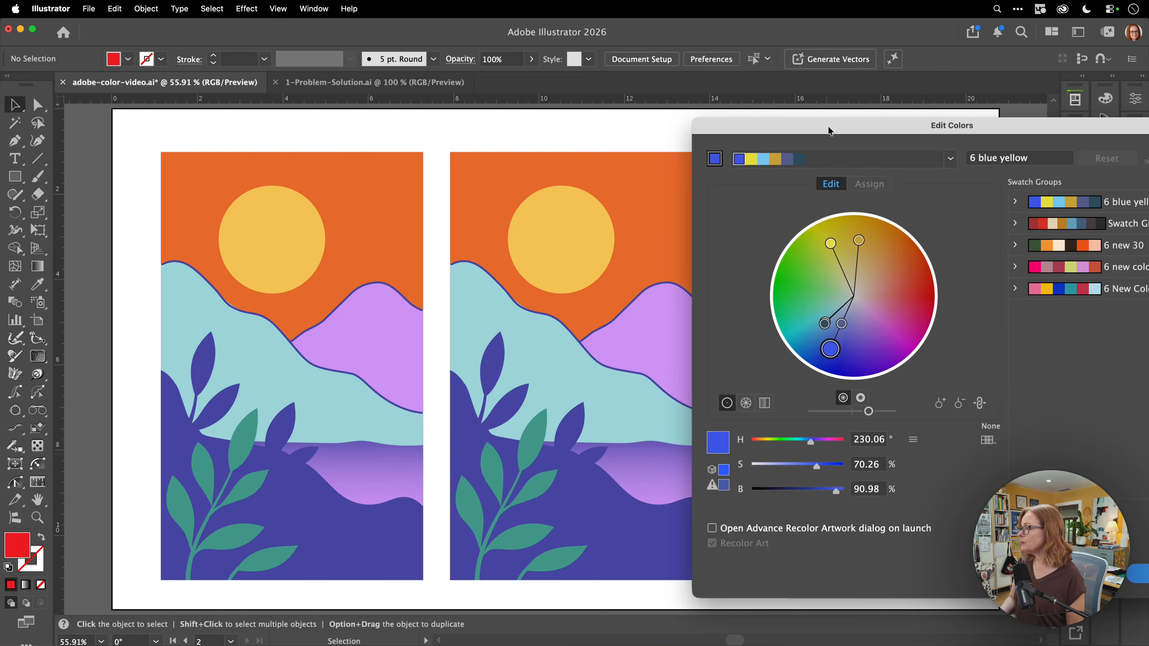
left_click_drag(830, 129, 444, 111)
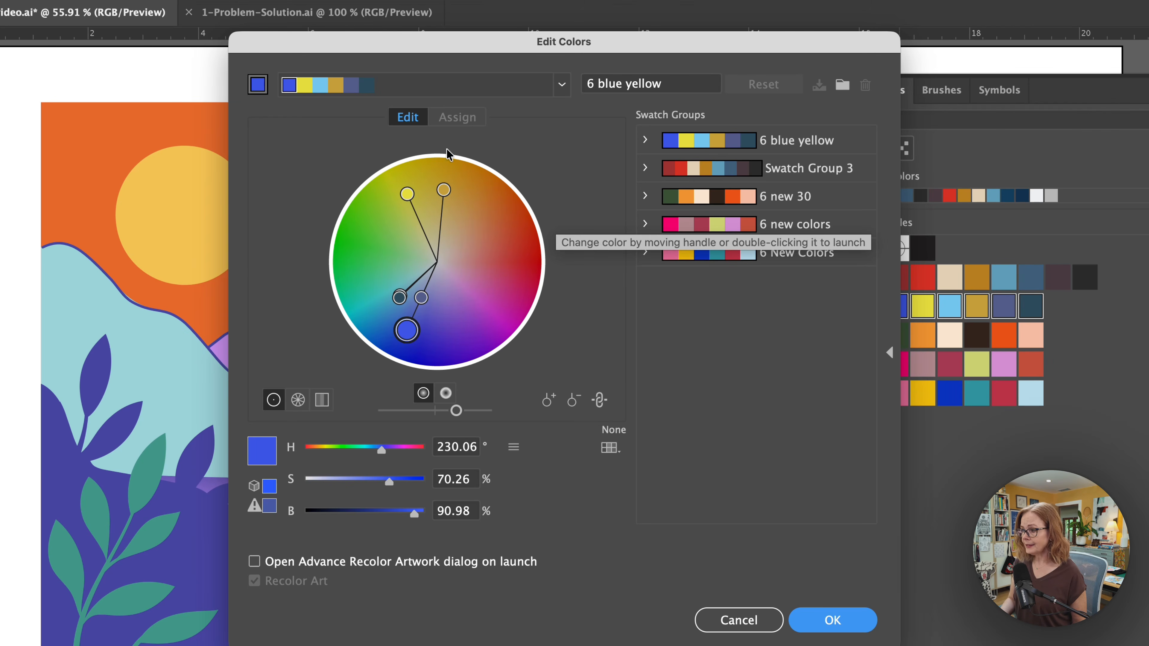
left_click(600, 400)
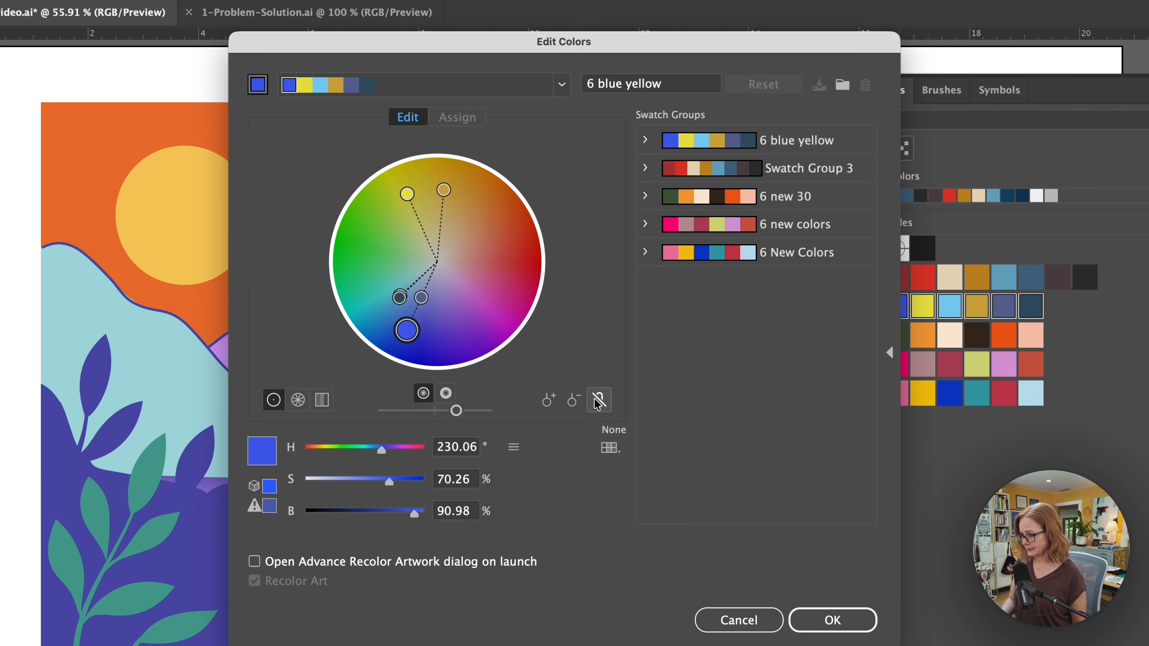
left_click_drag(404, 296, 465, 307)
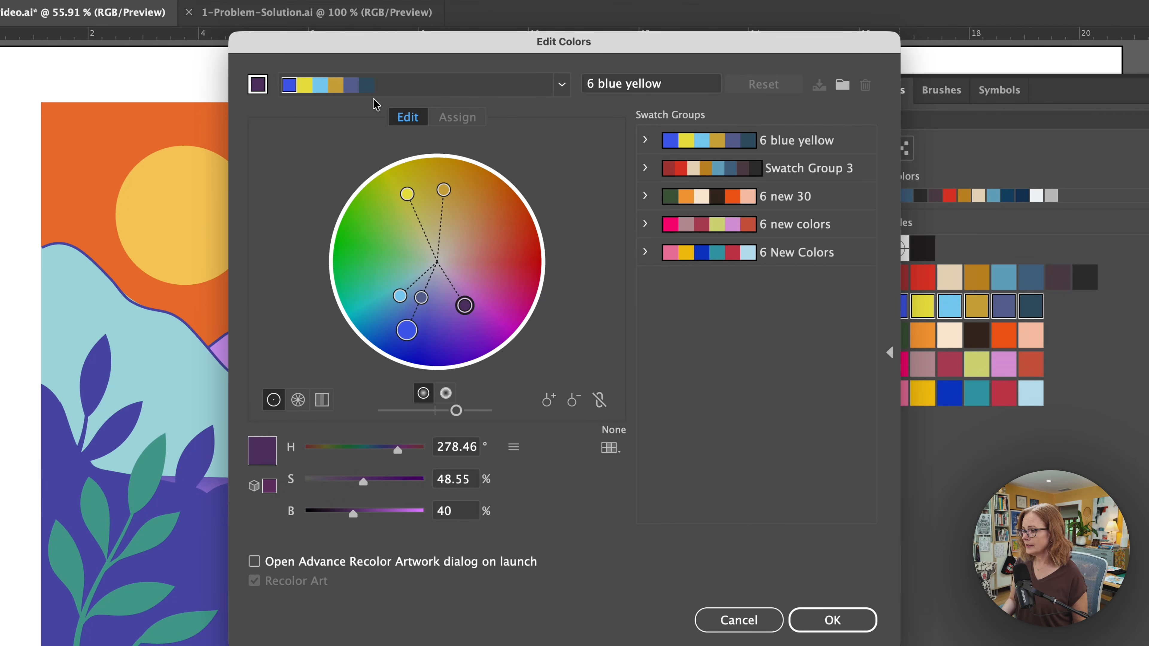
left_click_drag(465, 305, 363, 316)
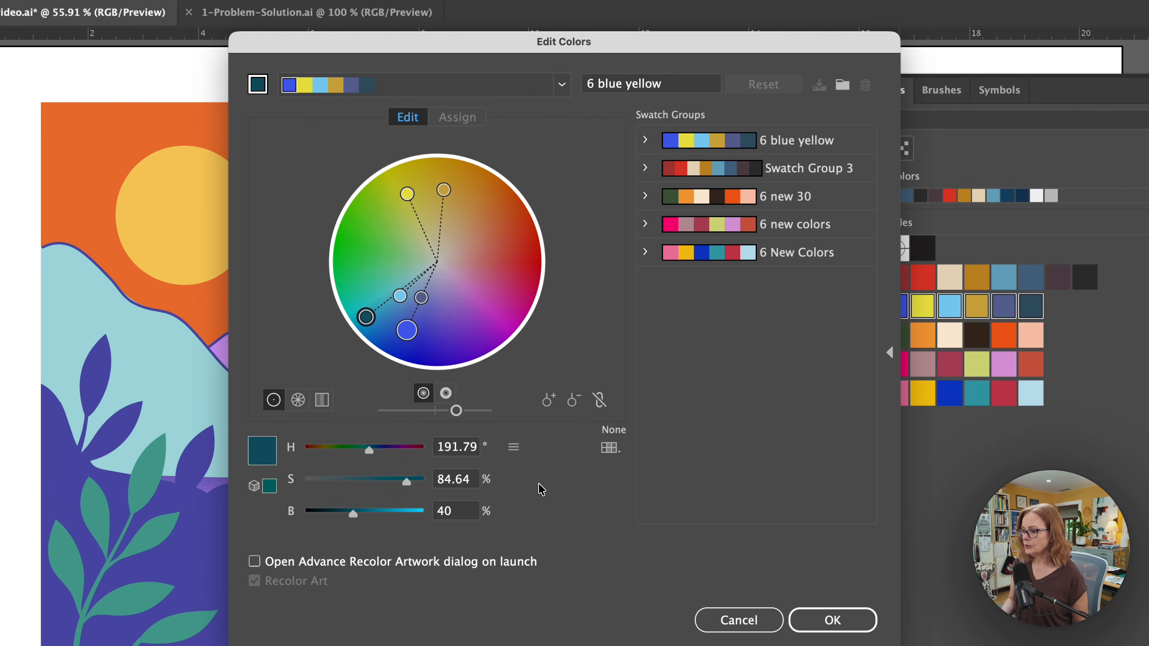
Check the dark teal's values while keeping HSB mode, then apply the edited colours with OK
left_click(513, 447)
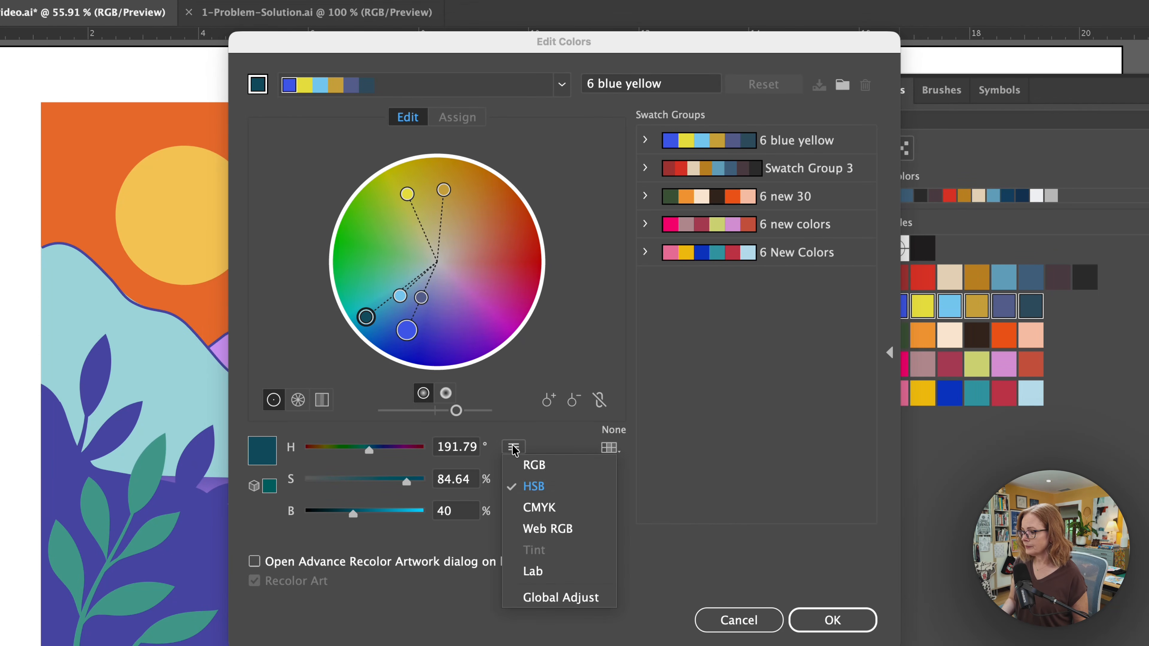
left_click(558, 448)
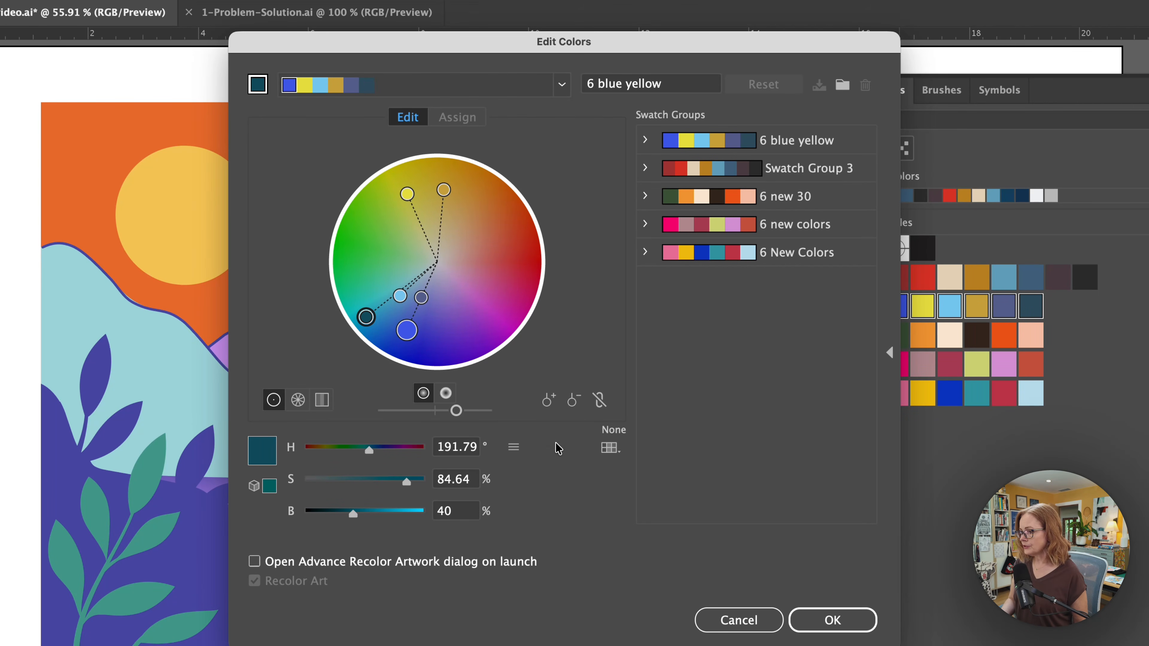
double_click(367, 317)
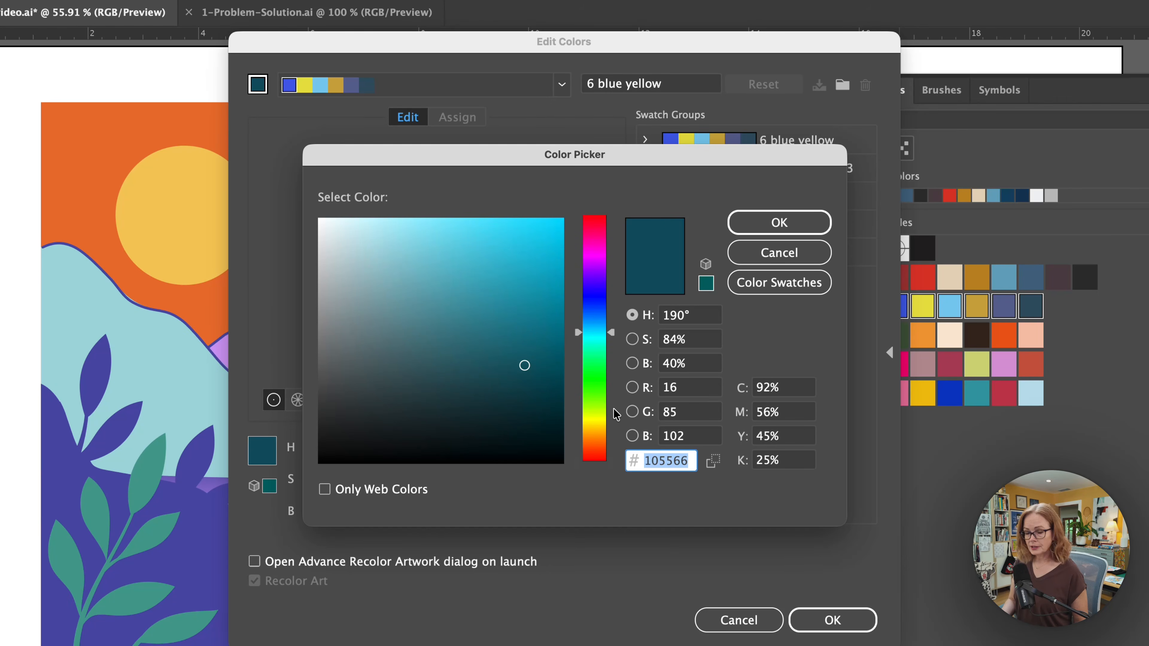
left_click(792, 259)
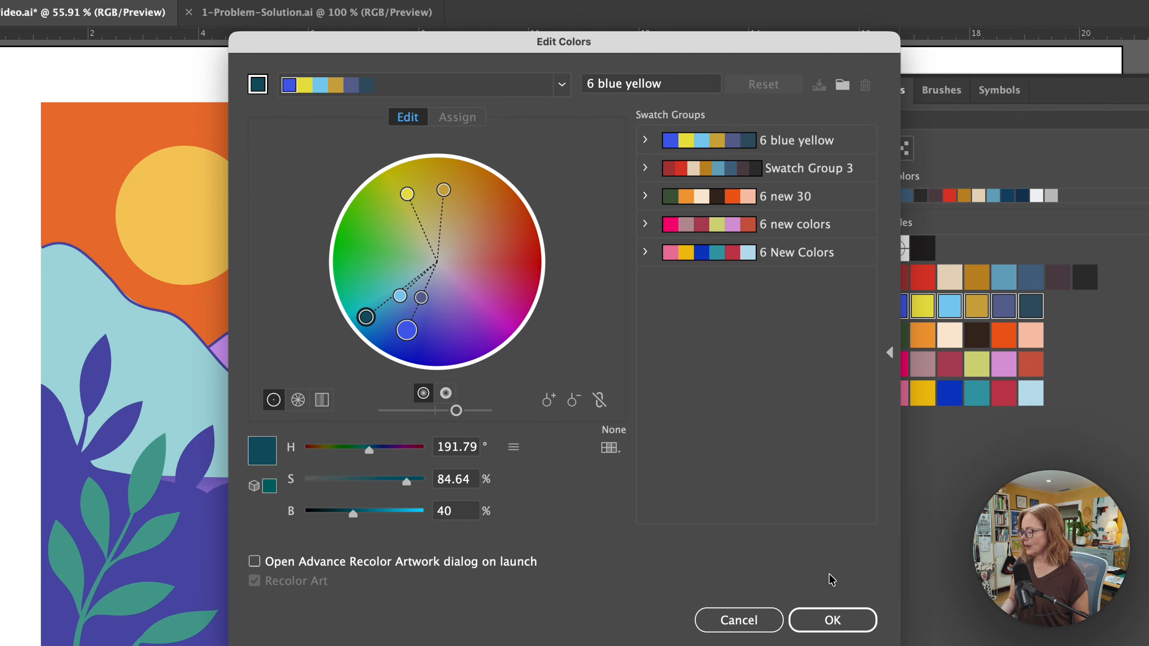
left_click(821, 622)
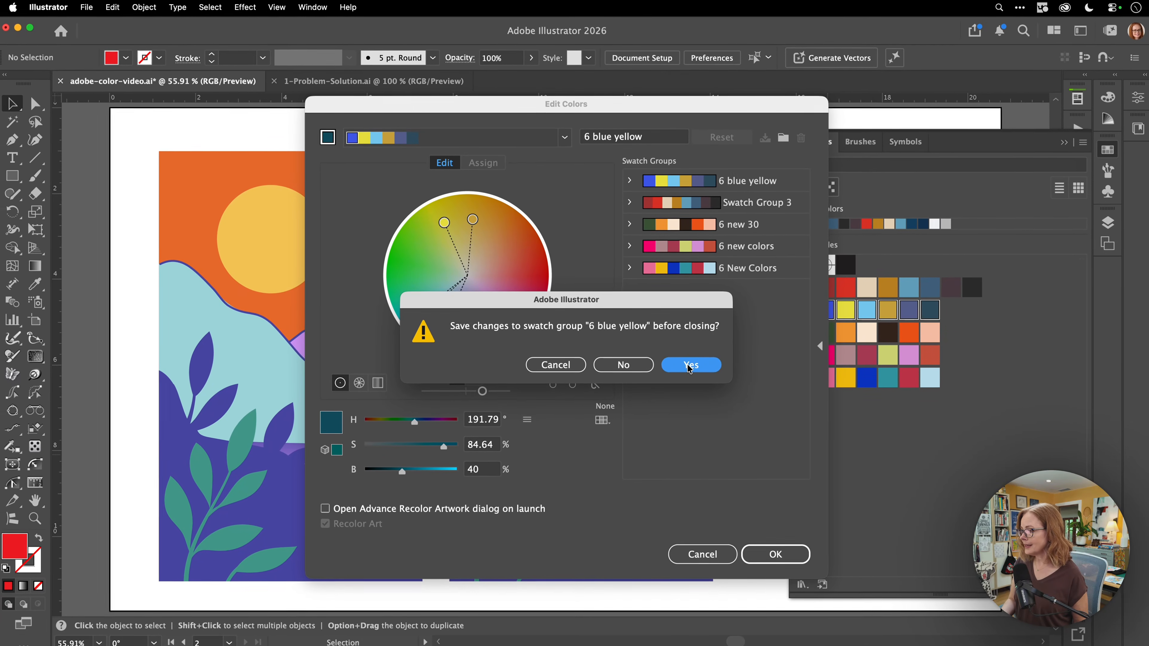
Save the edited colours as a new swatch group, deselect it, and marquee-select the right landscape
left_click(689, 365)
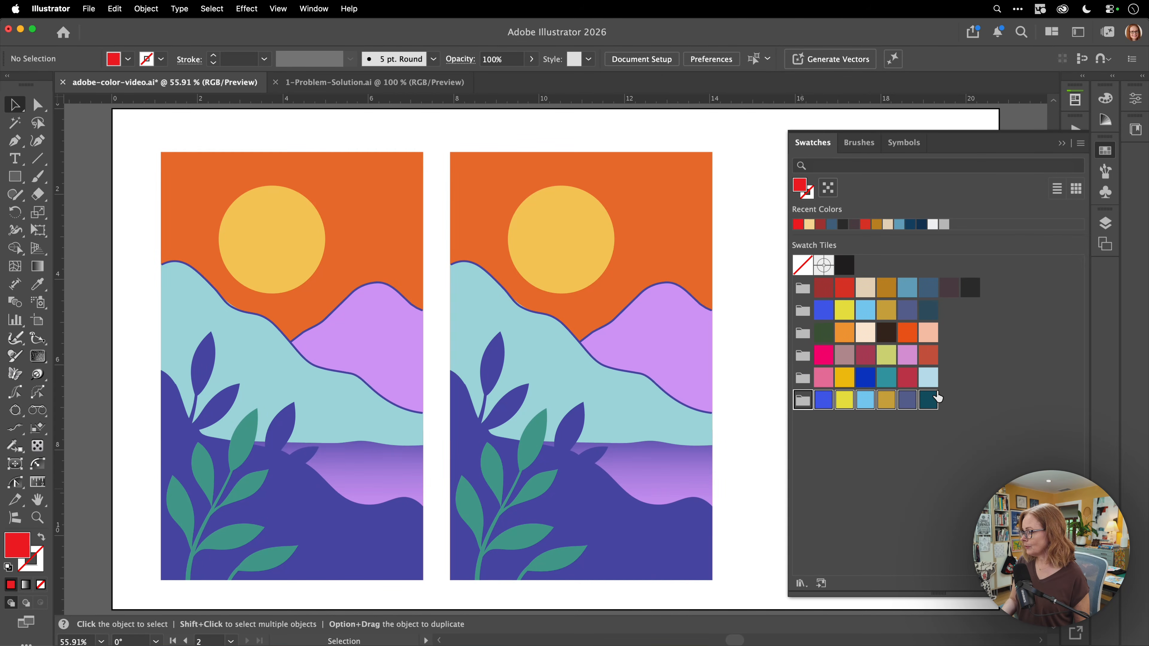
left_click(920, 430)
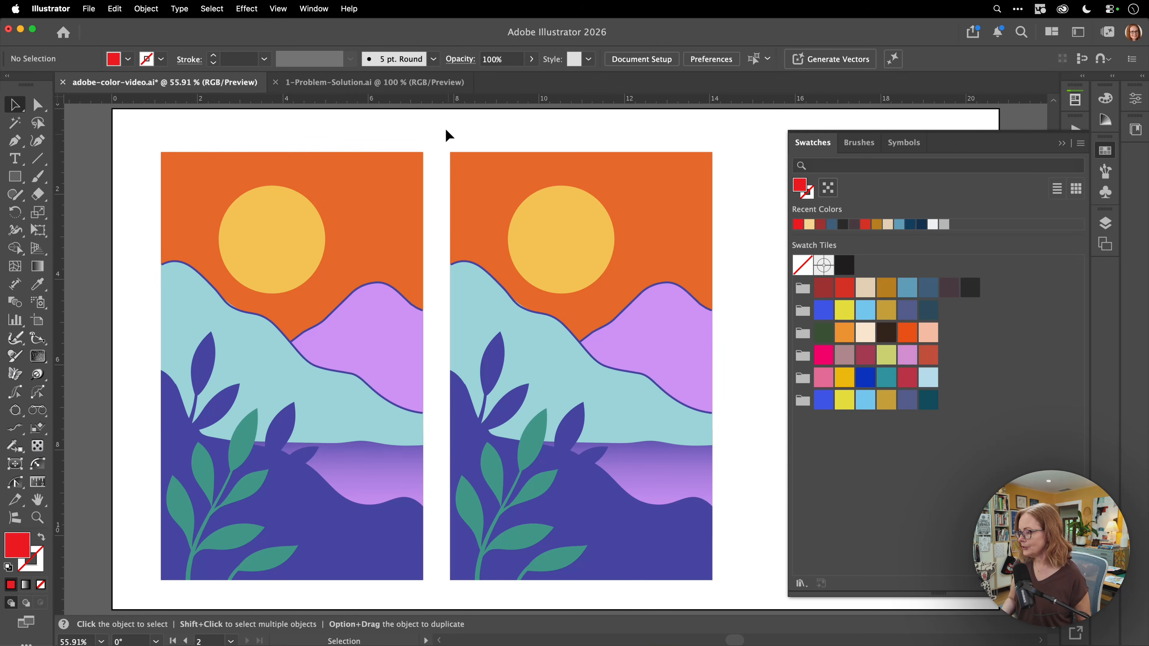
left_click_drag(448, 135, 732, 596)
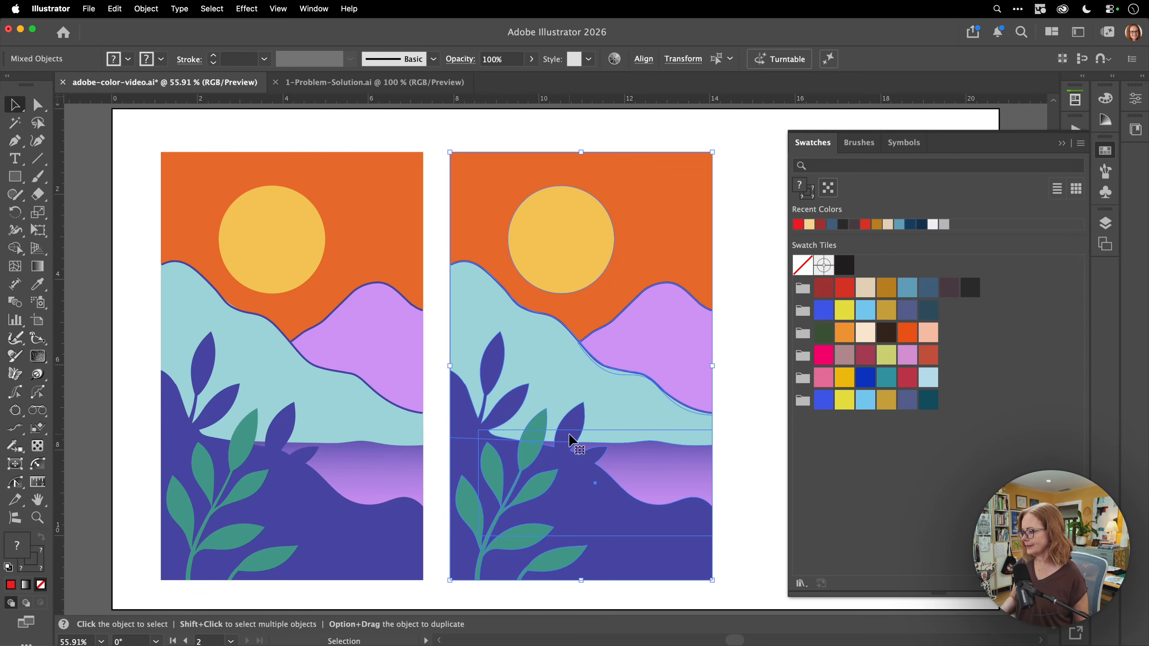
Recolor the right landscape with the 6 new 30 swatch group from the Color Library
left_click(613, 60)
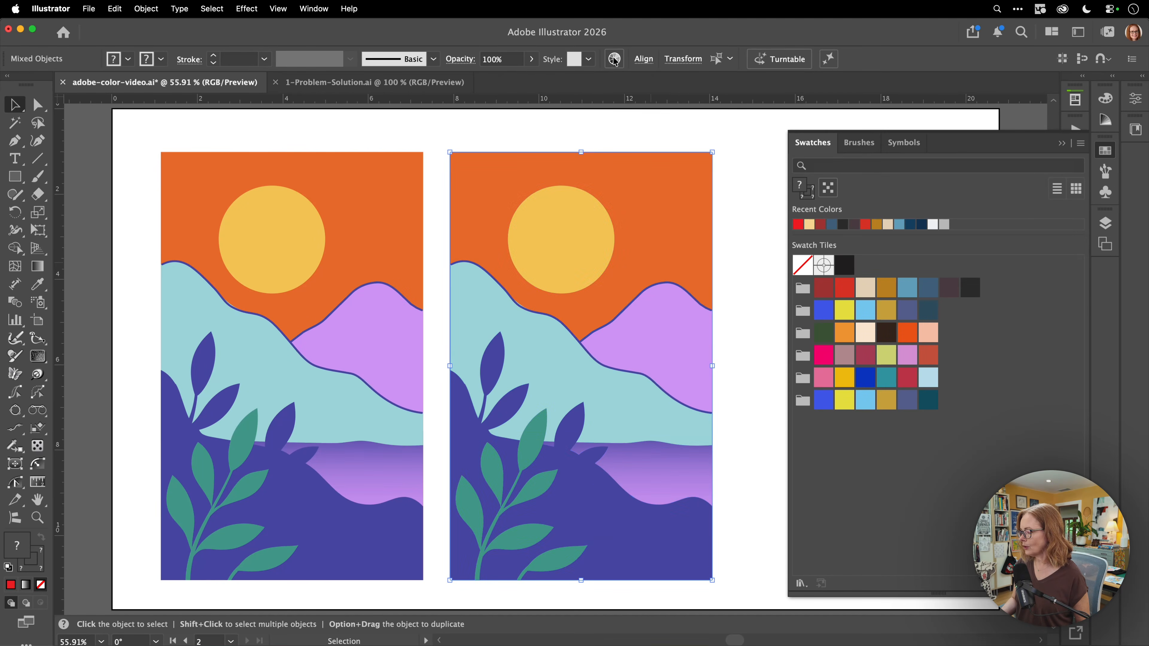
left_click(1062, 144)
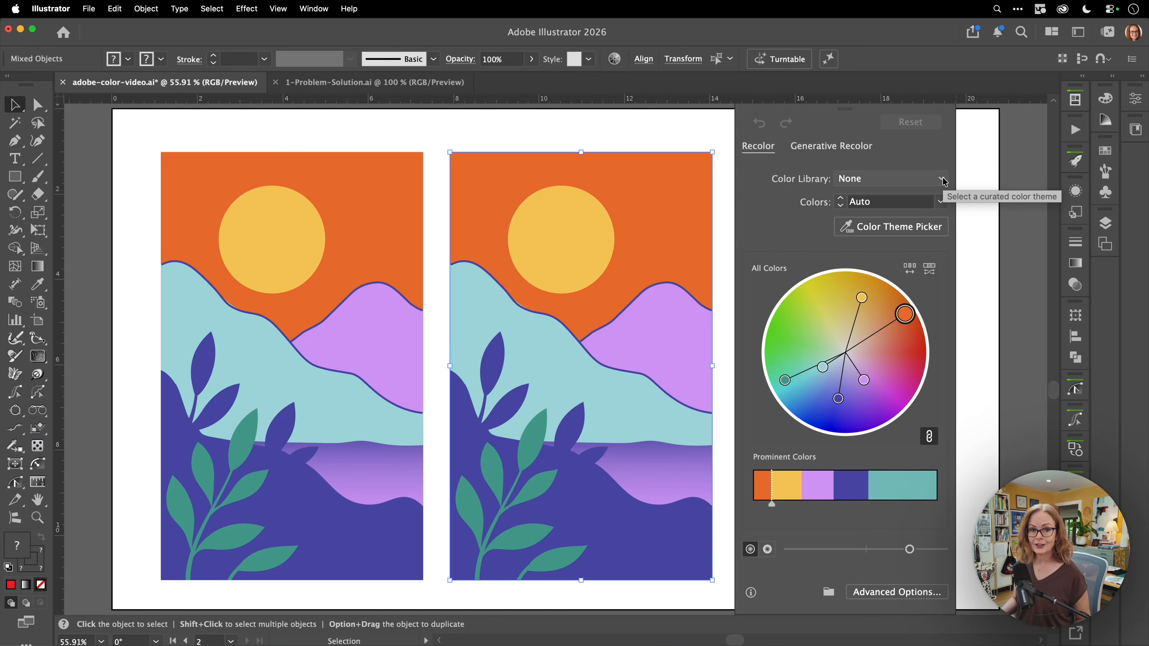
left_click(942, 204)
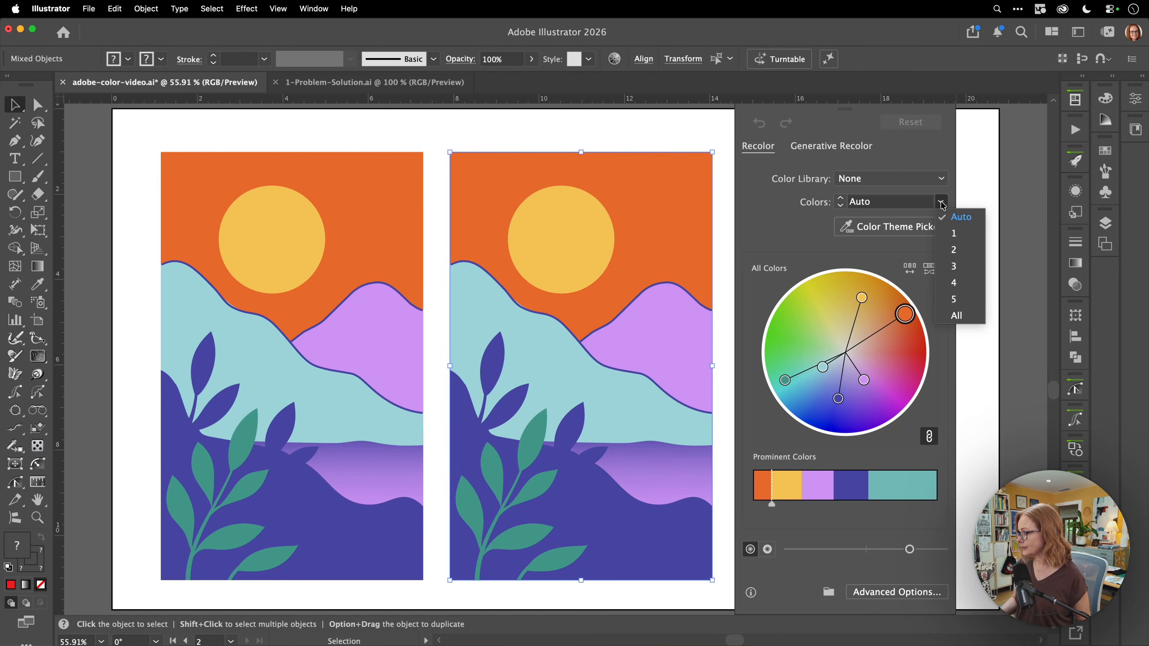
left_click(941, 180)
left_click(941, 180)
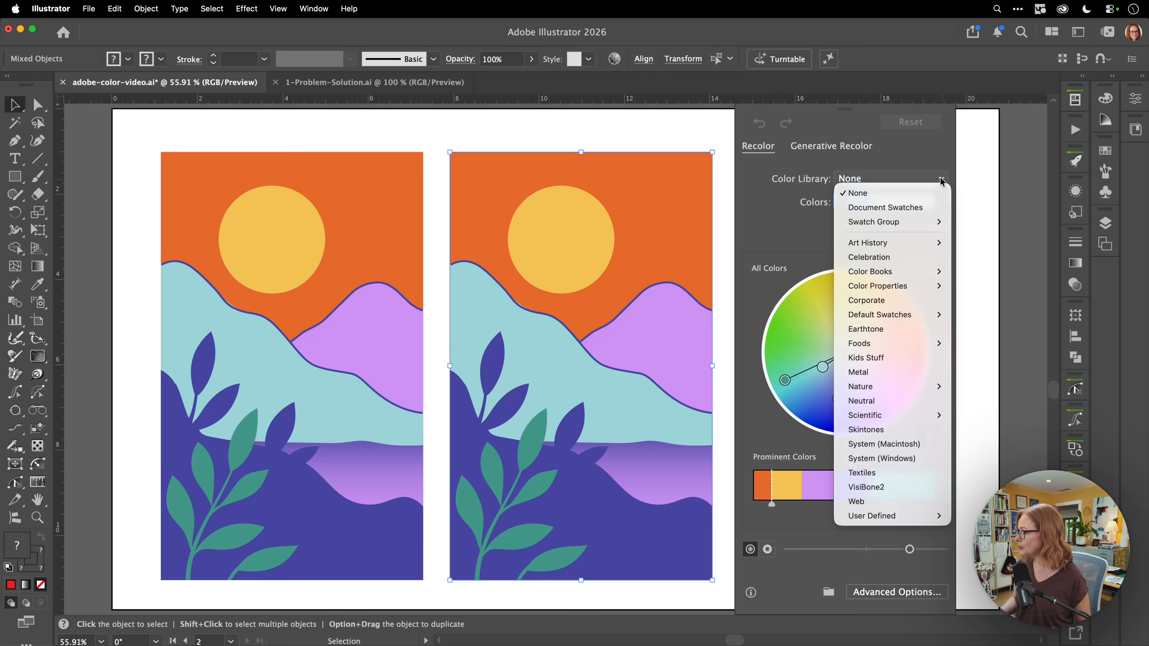
mouse_move(930, 225)
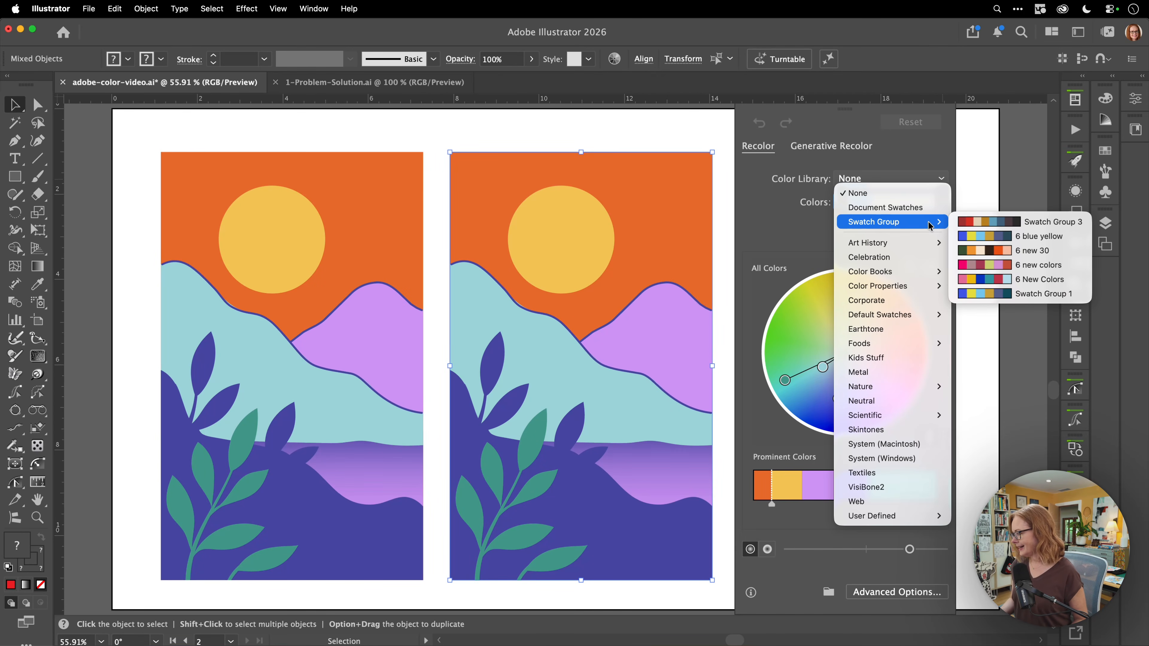
left_click(1036, 251)
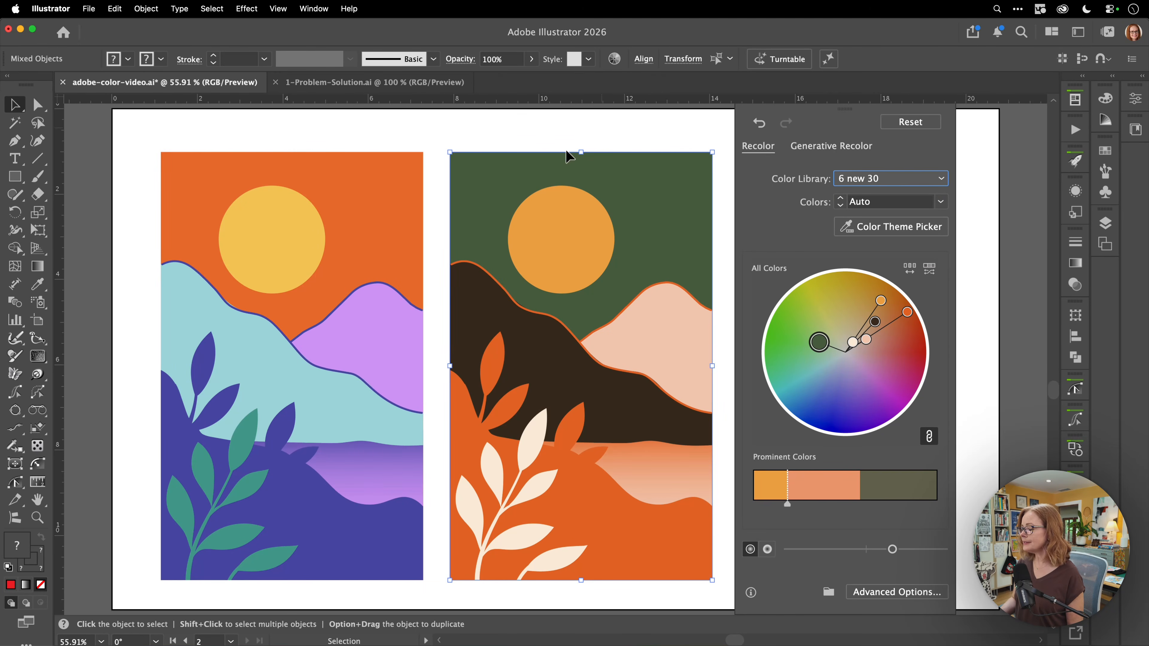
Shuffle the colours five times, undo once to keep the peach-sky arrangement, then reselect the landscape
left_click(909, 270)
left_click(910, 269)
left_click(910, 269)
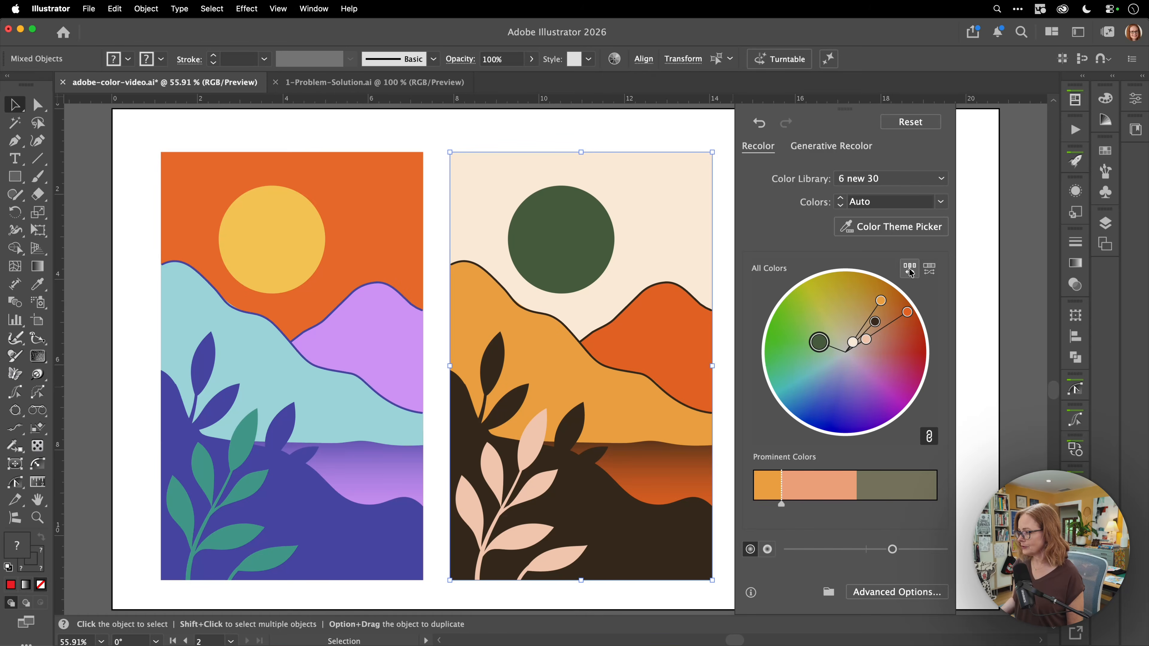
left_click(910, 269)
left_click(910, 269)
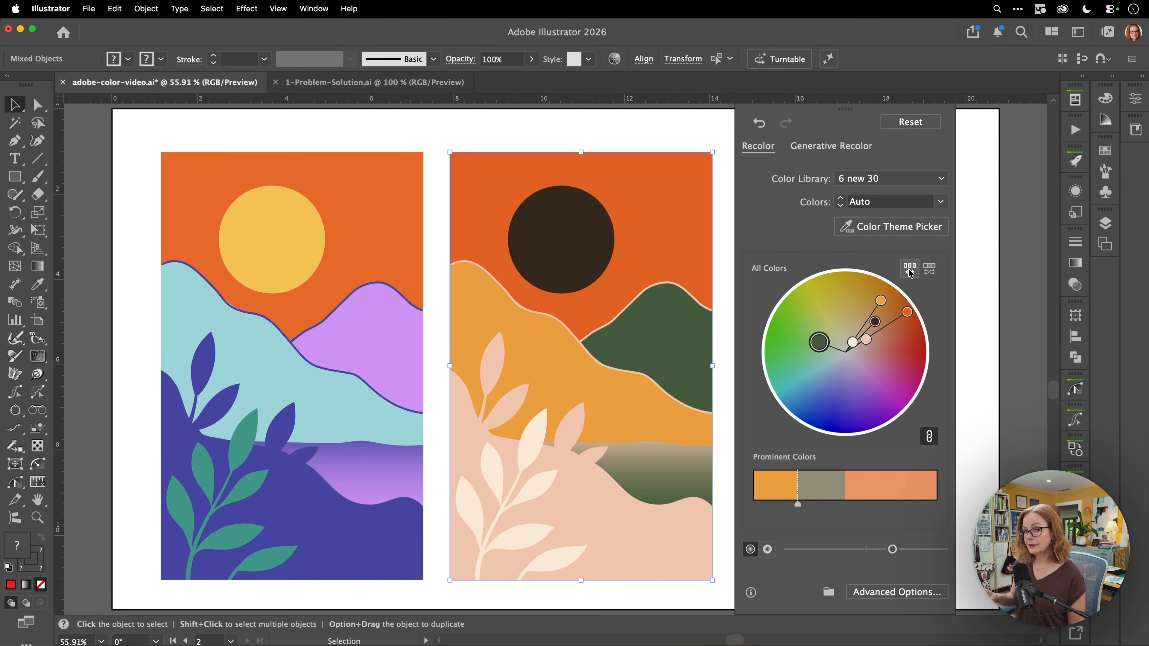
left_click(760, 129)
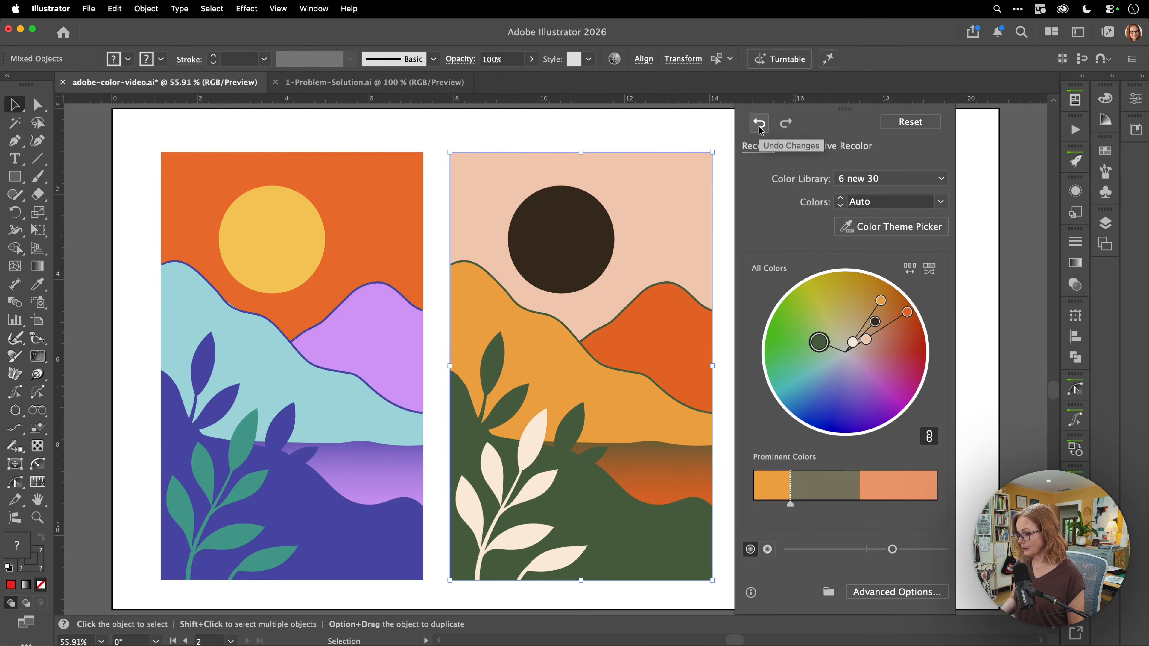
left_click(983, 340)
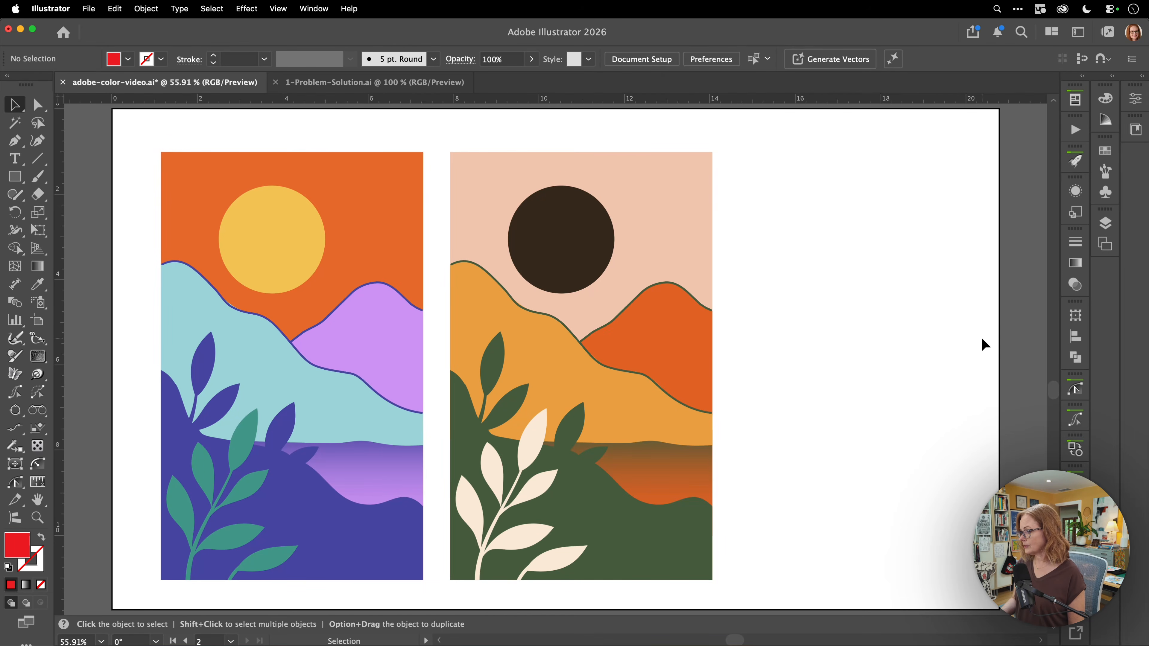
left_click_drag(474, 131, 728, 570)
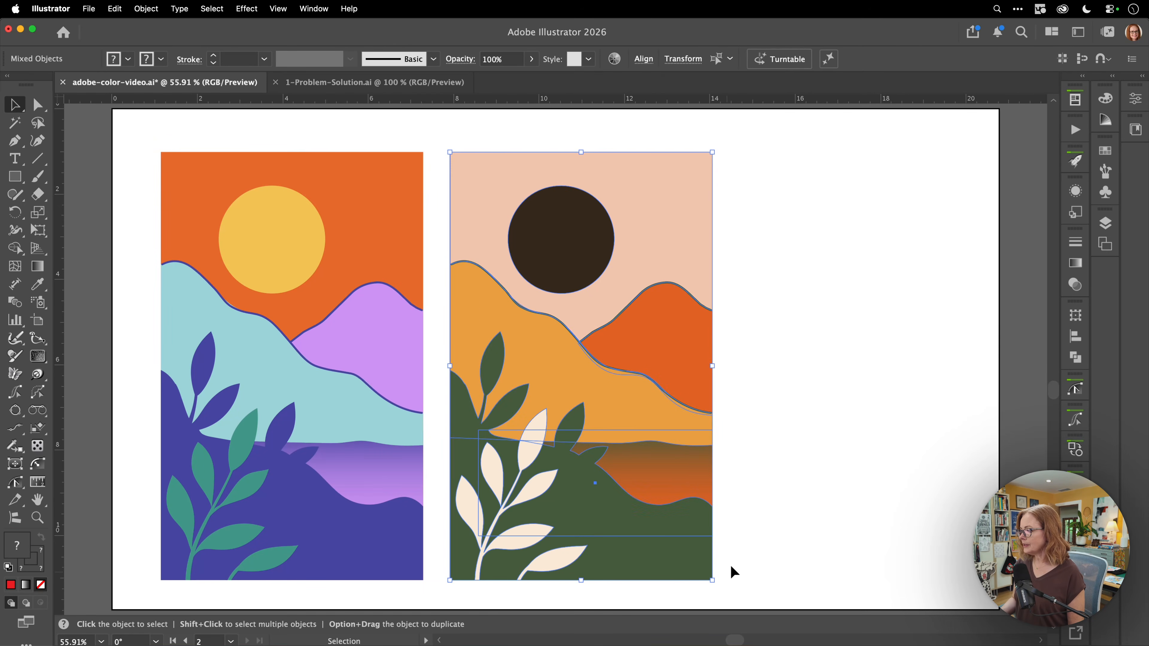
Open the advanced Recolor Artwork options for the right landscape and move the dialog off the artwork
left_click(614, 63)
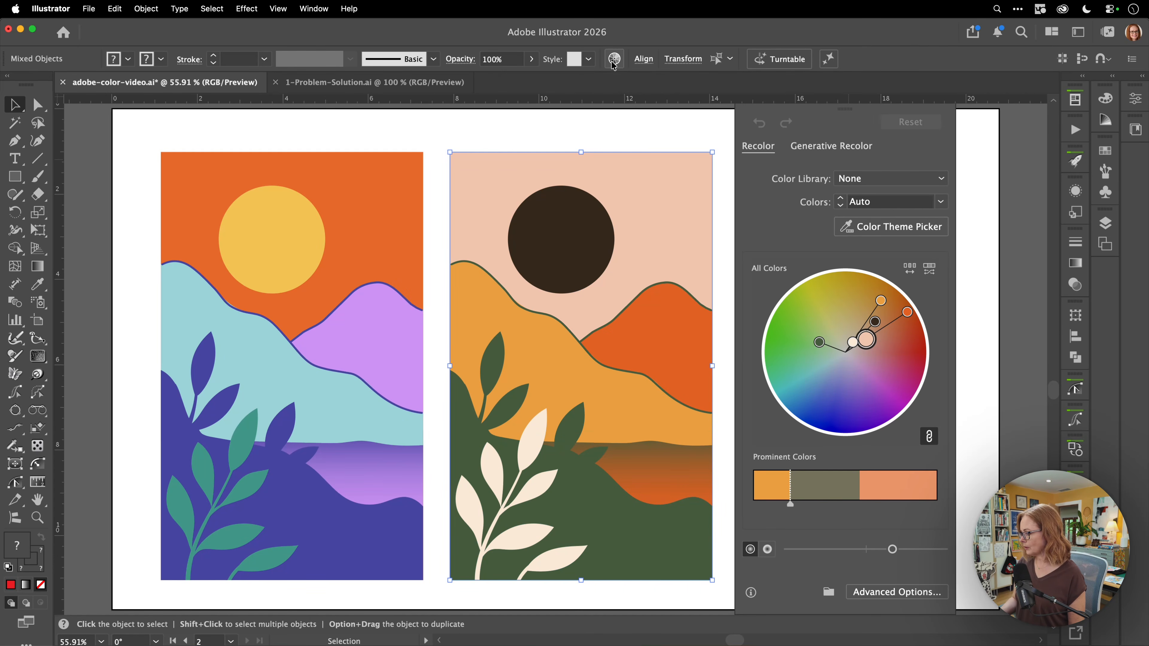
left_click(890, 594)
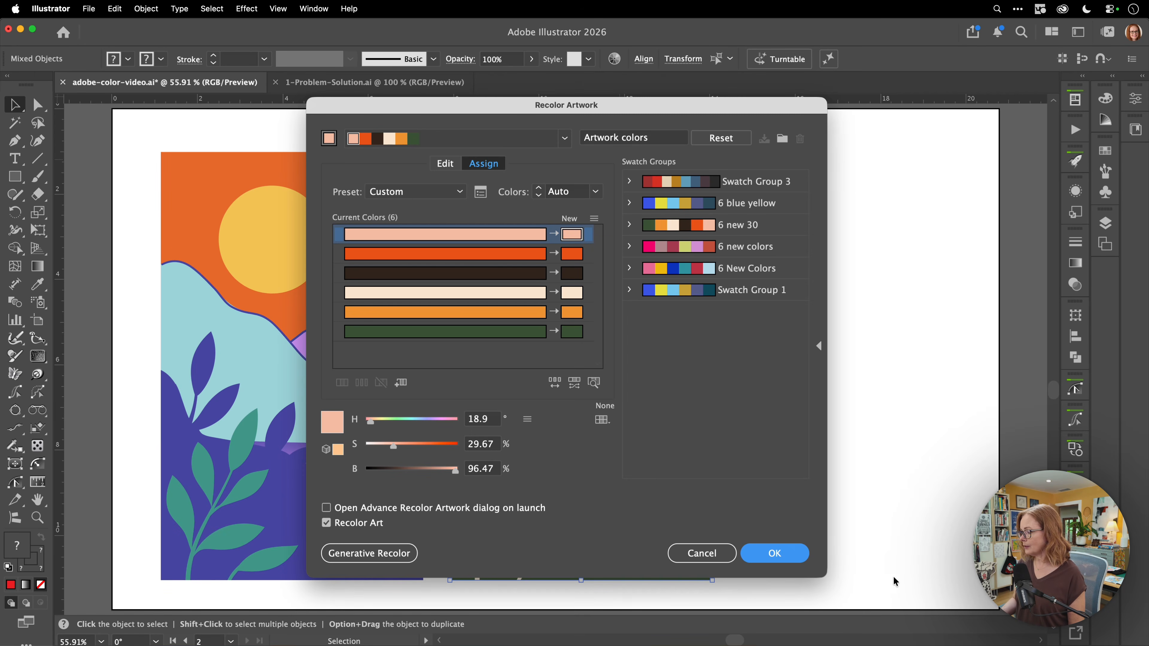
left_click_drag(438, 109, 867, 128)
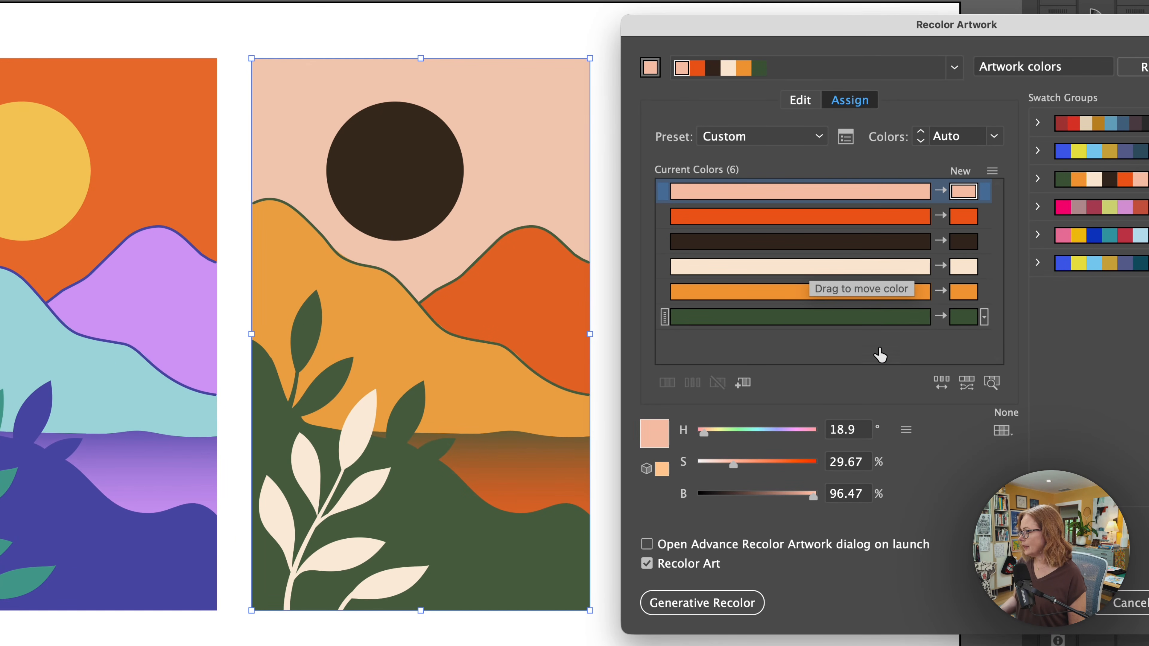
Swap the new colours between rows: sun with leaves, sky with hill, dark brown with green
left_click_drag(959, 271, 962, 241)
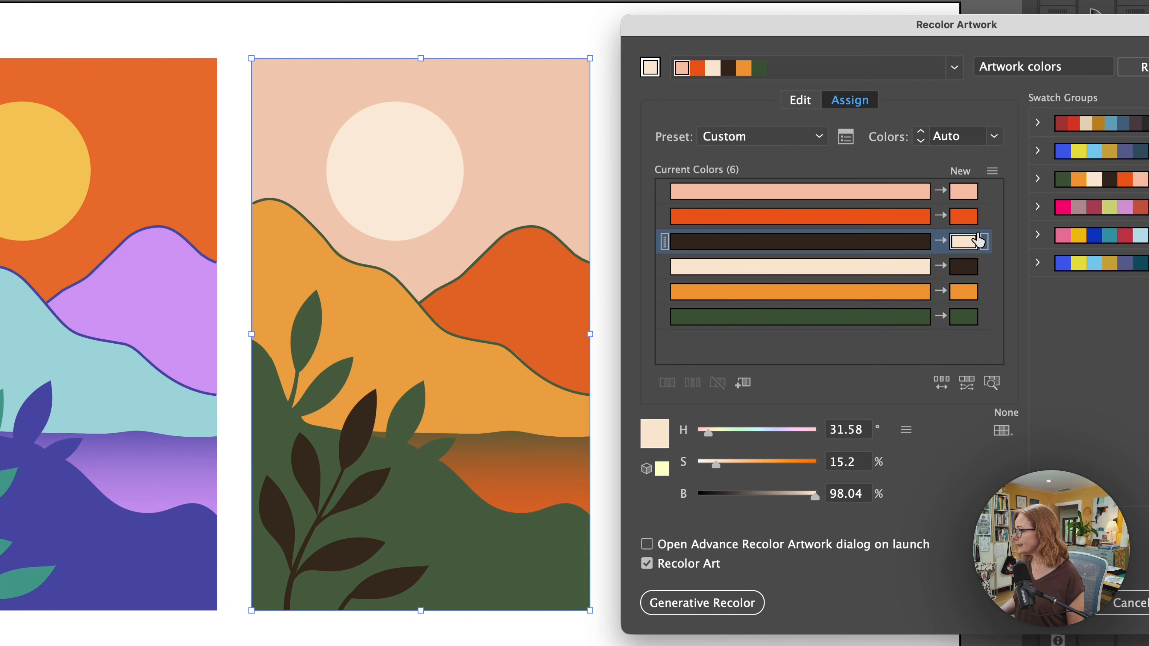
left_click(958, 294)
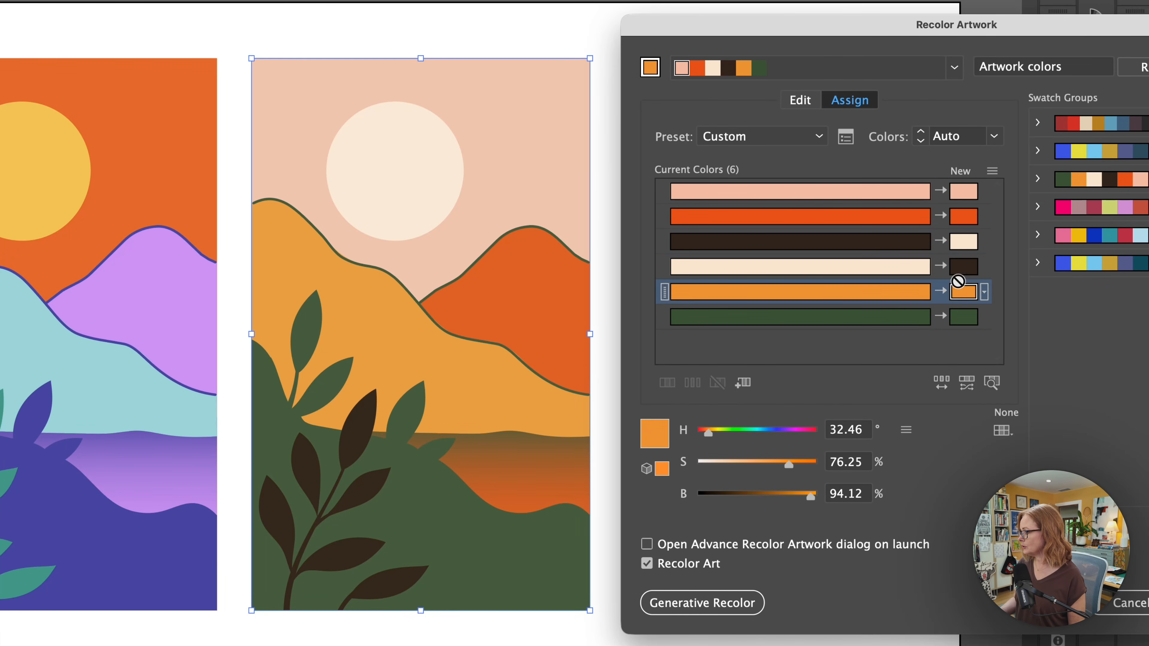
left_click_drag(959, 243, 962, 192)
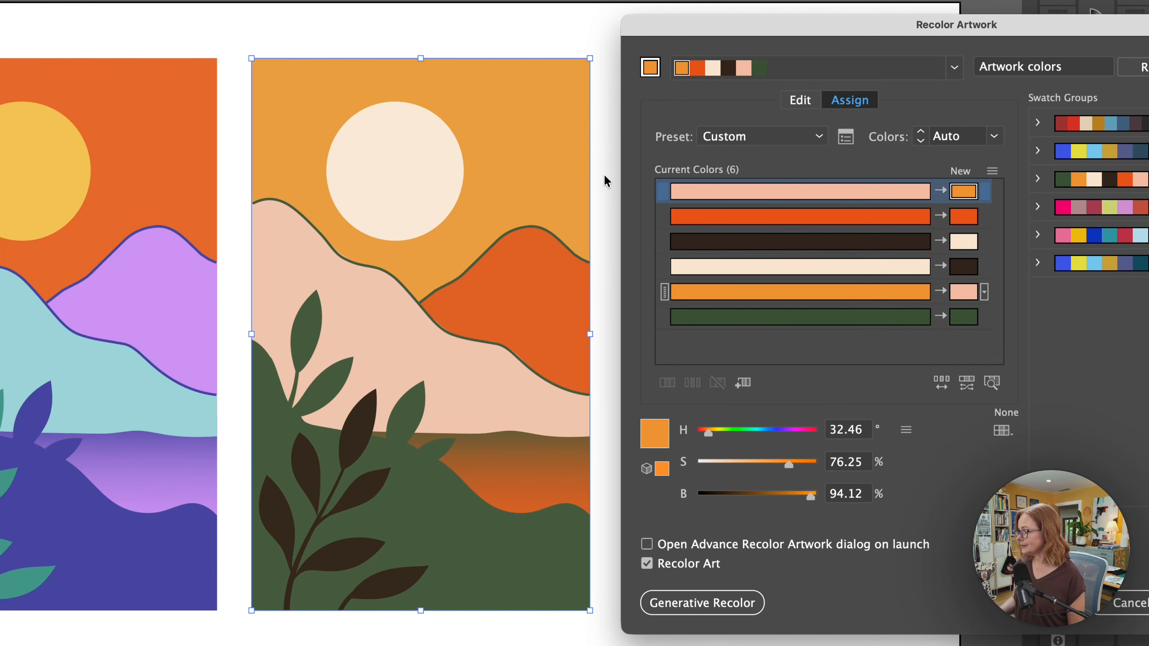
left_click(963, 268)
left_click_drag(963, 268, 963, 319)
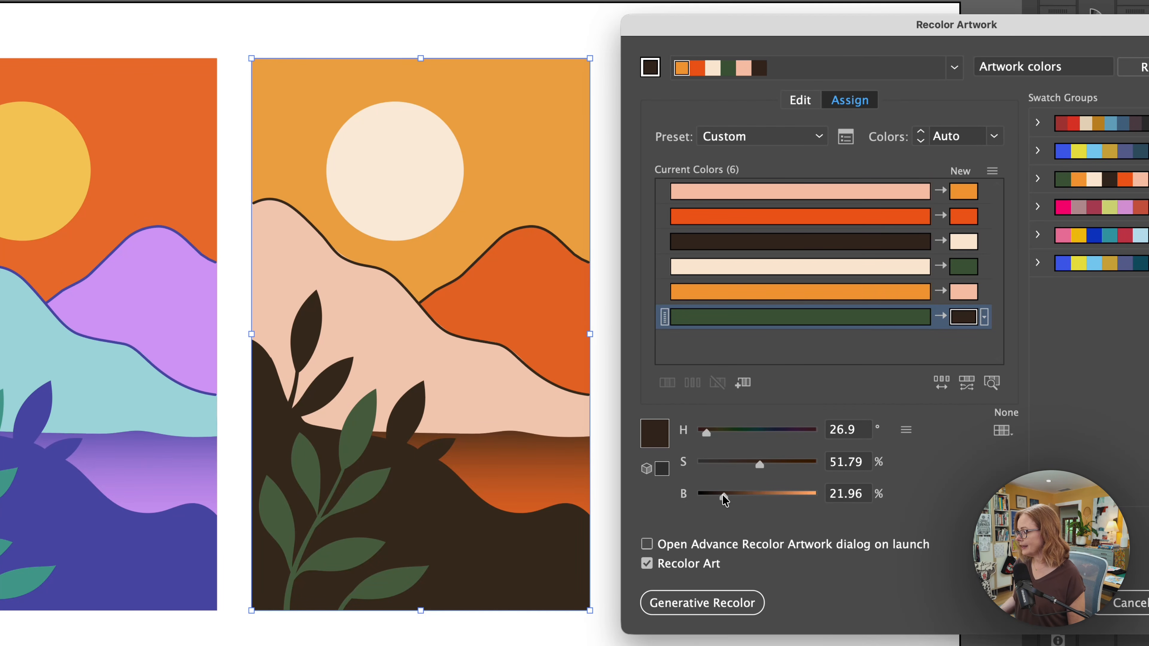
Adjust the dark brown's brightness to about 29 and bring the dialog back into view
left_click_drag(724, 497, 749, 469)
left_click(963, 267)
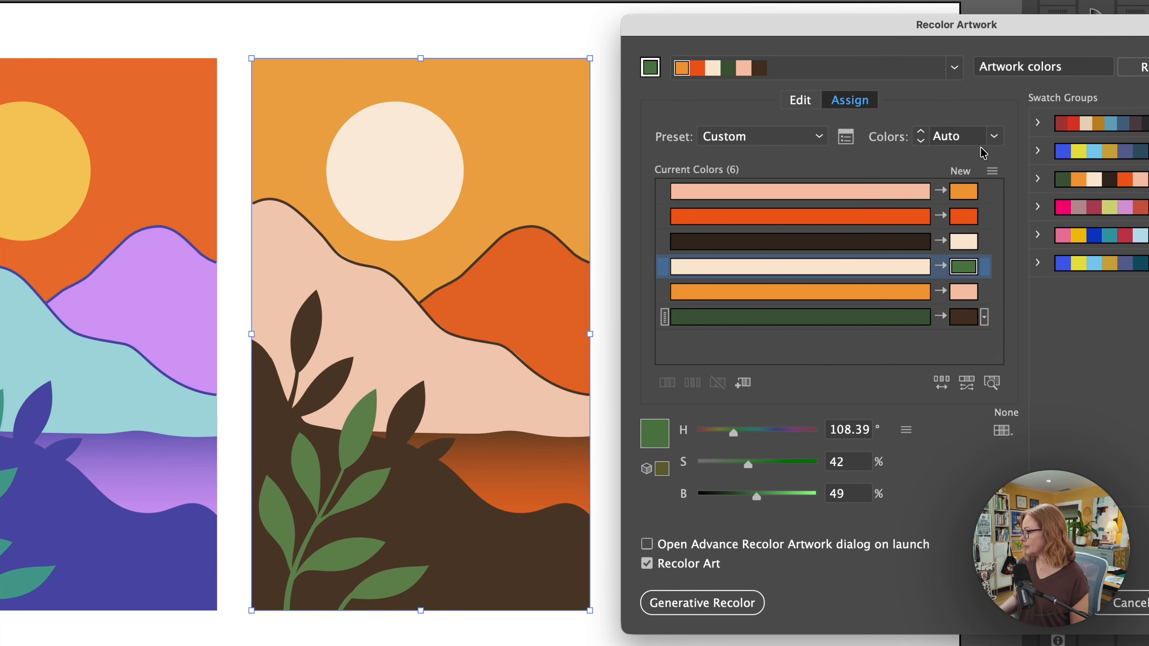
left_click_drag(946, 27, 653, 56)
Apply the new colour assignments, deselect the recoloured landscape, and show the swatch groups list
left_click(921, 632)
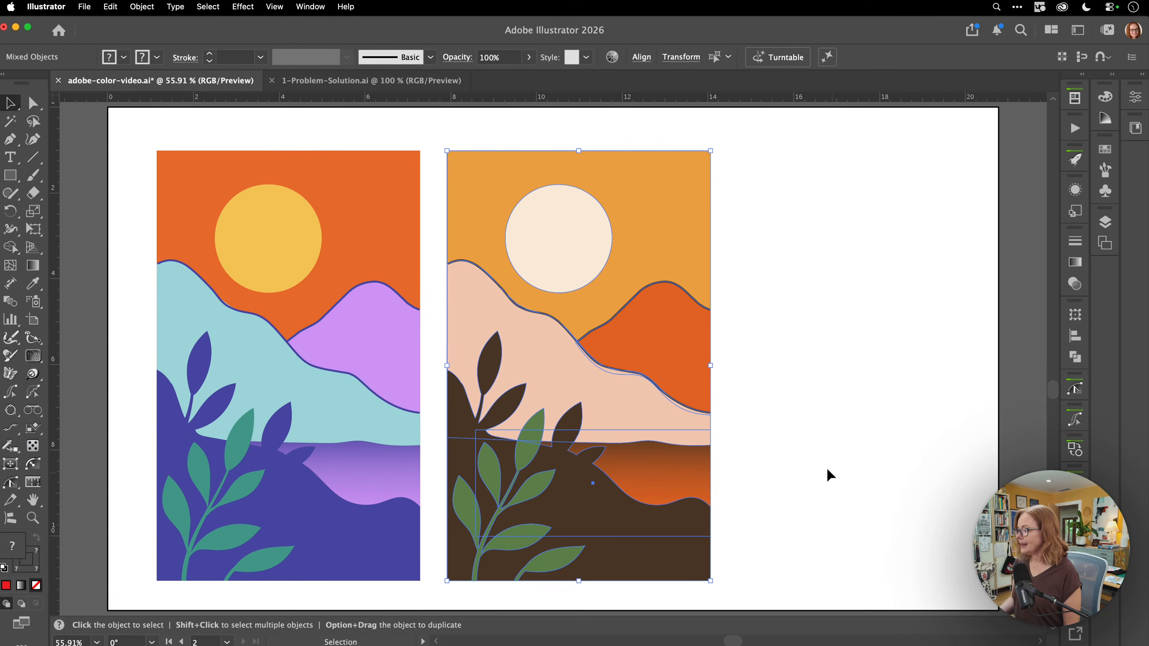
left_click(828, 470)
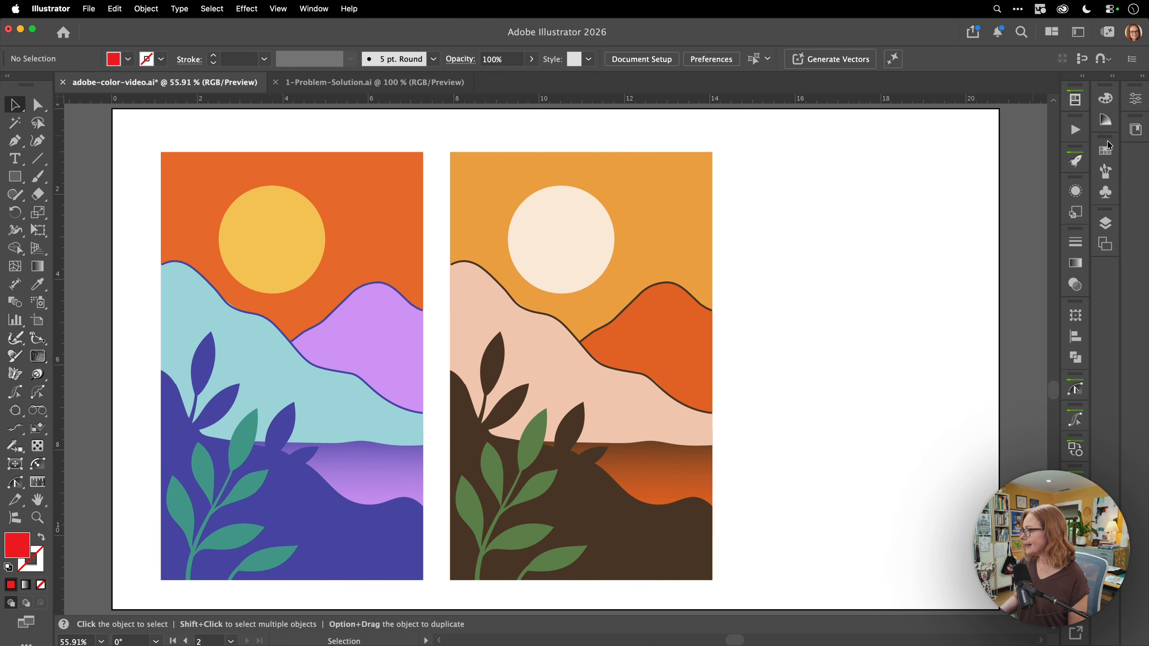
left_click(1105, 151)
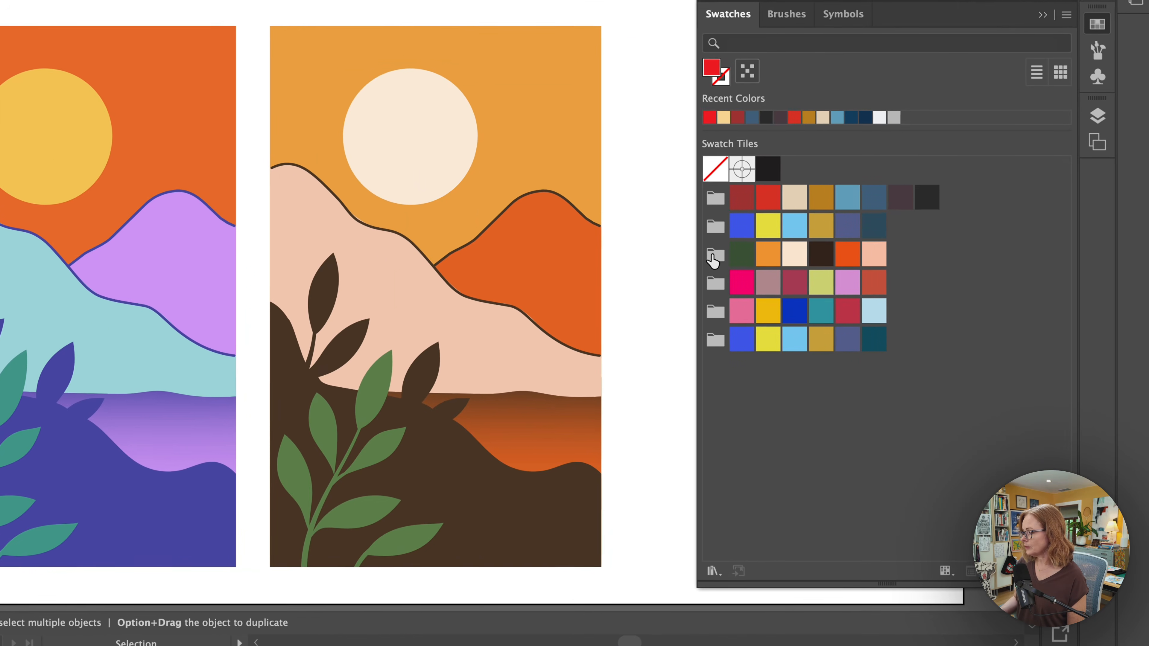
Add the third swatch group to the current CC library and scroll through its colour themes
left_click(741, 281)
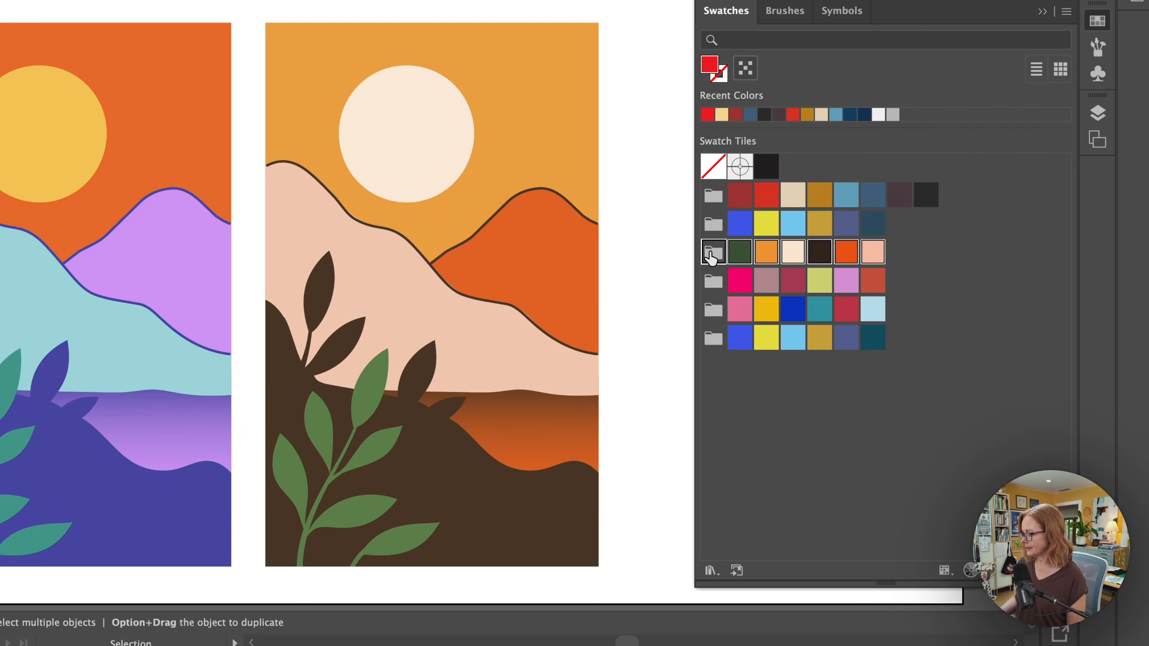
left_click(736, 571)
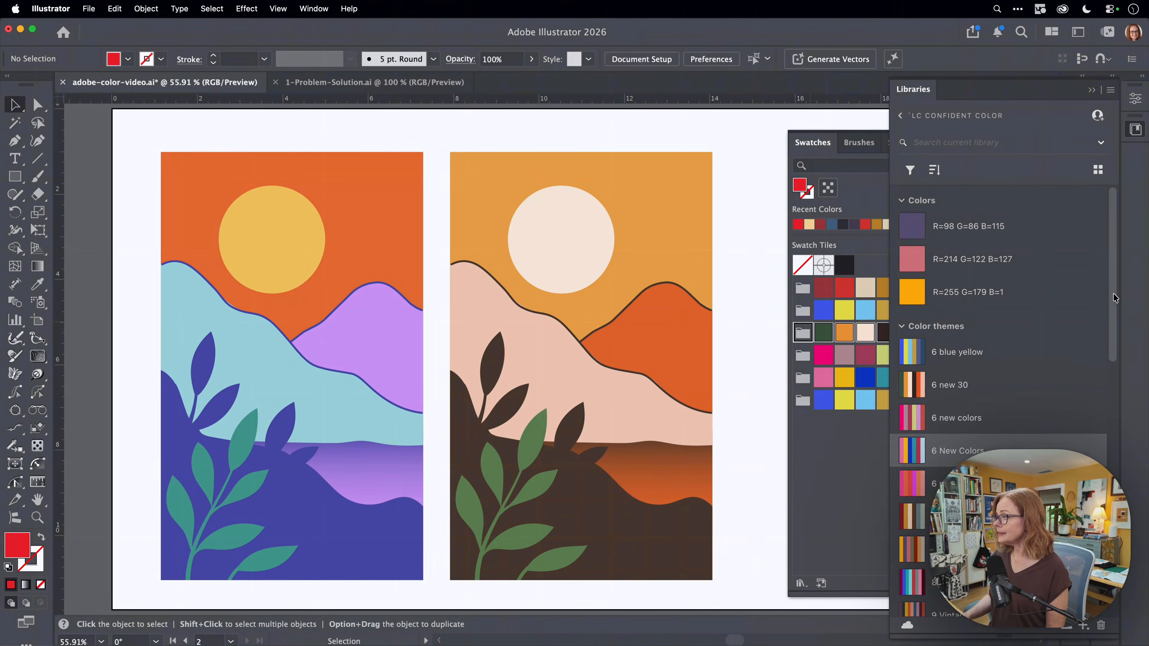
left_click_drag(1115, 298, 1114, 326)
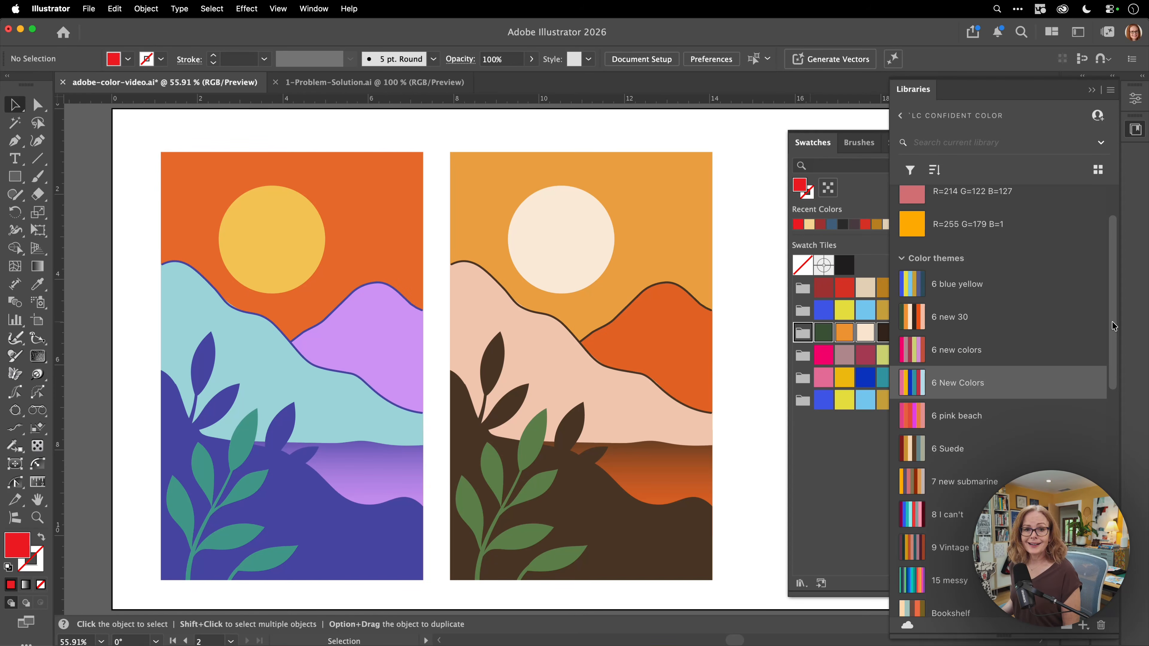